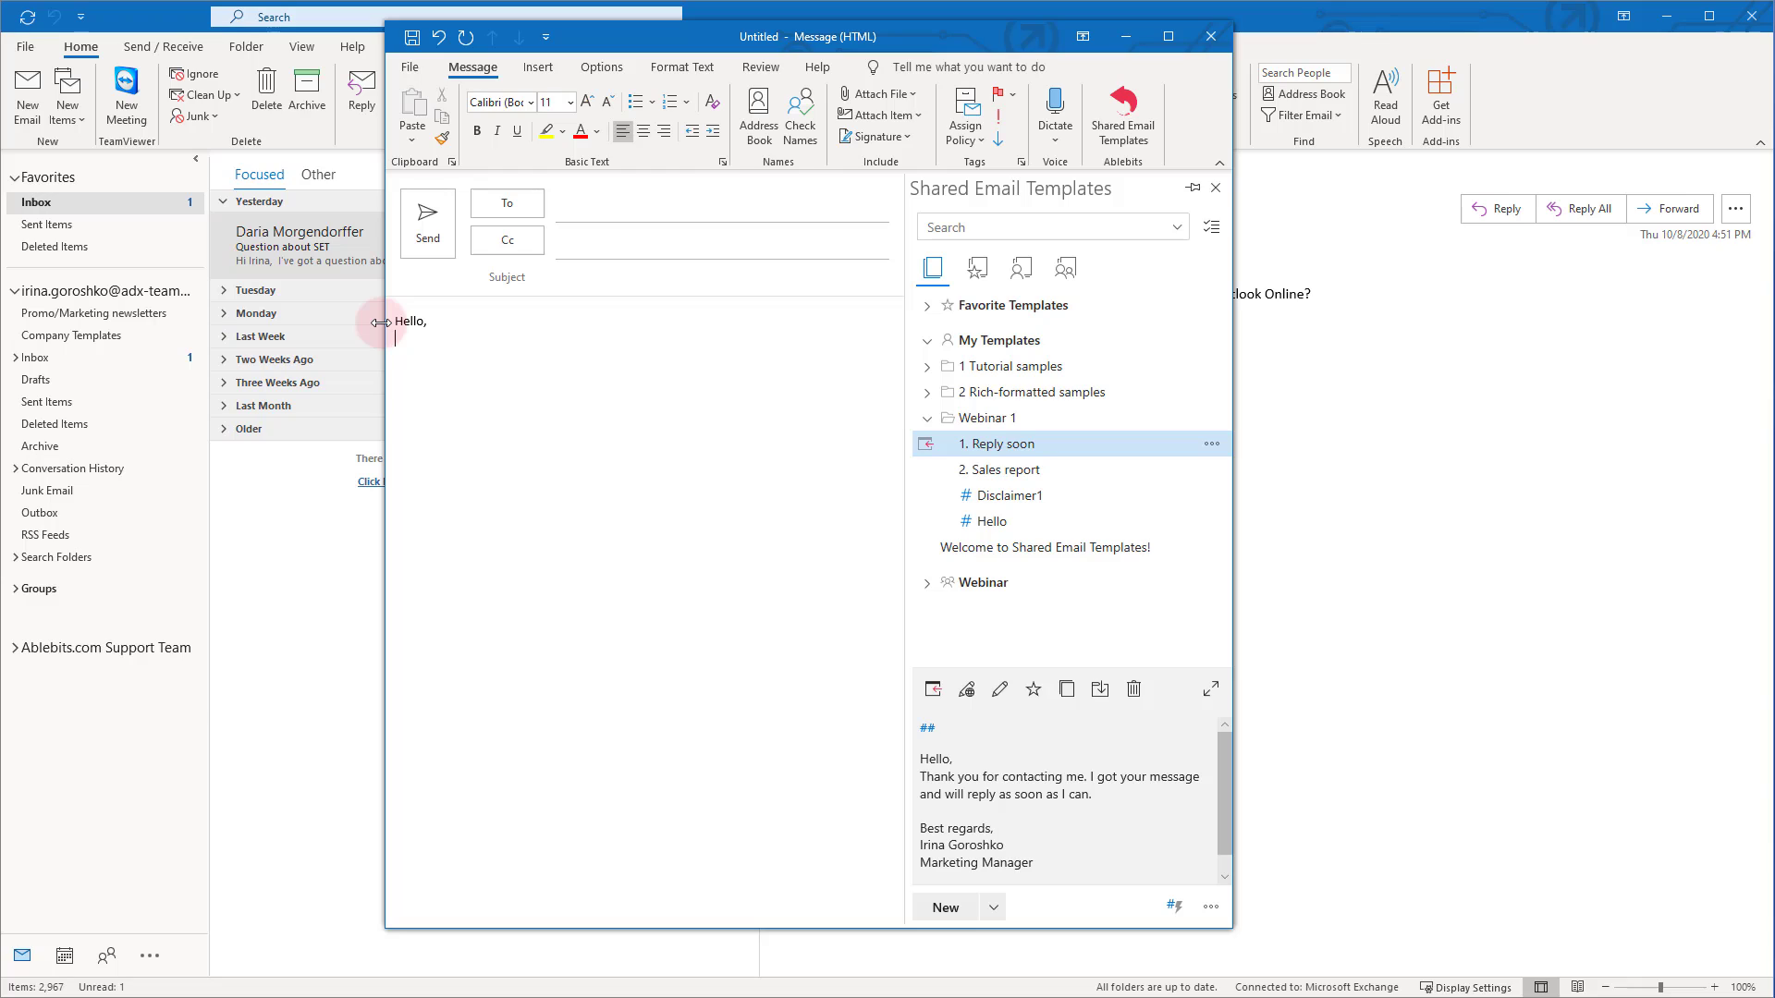
Type the 'Thank you for contacting us, your message is received.' line with a Best regards / Marketing Manager signature, then select the body
type("you for contacting us, your message is rece")
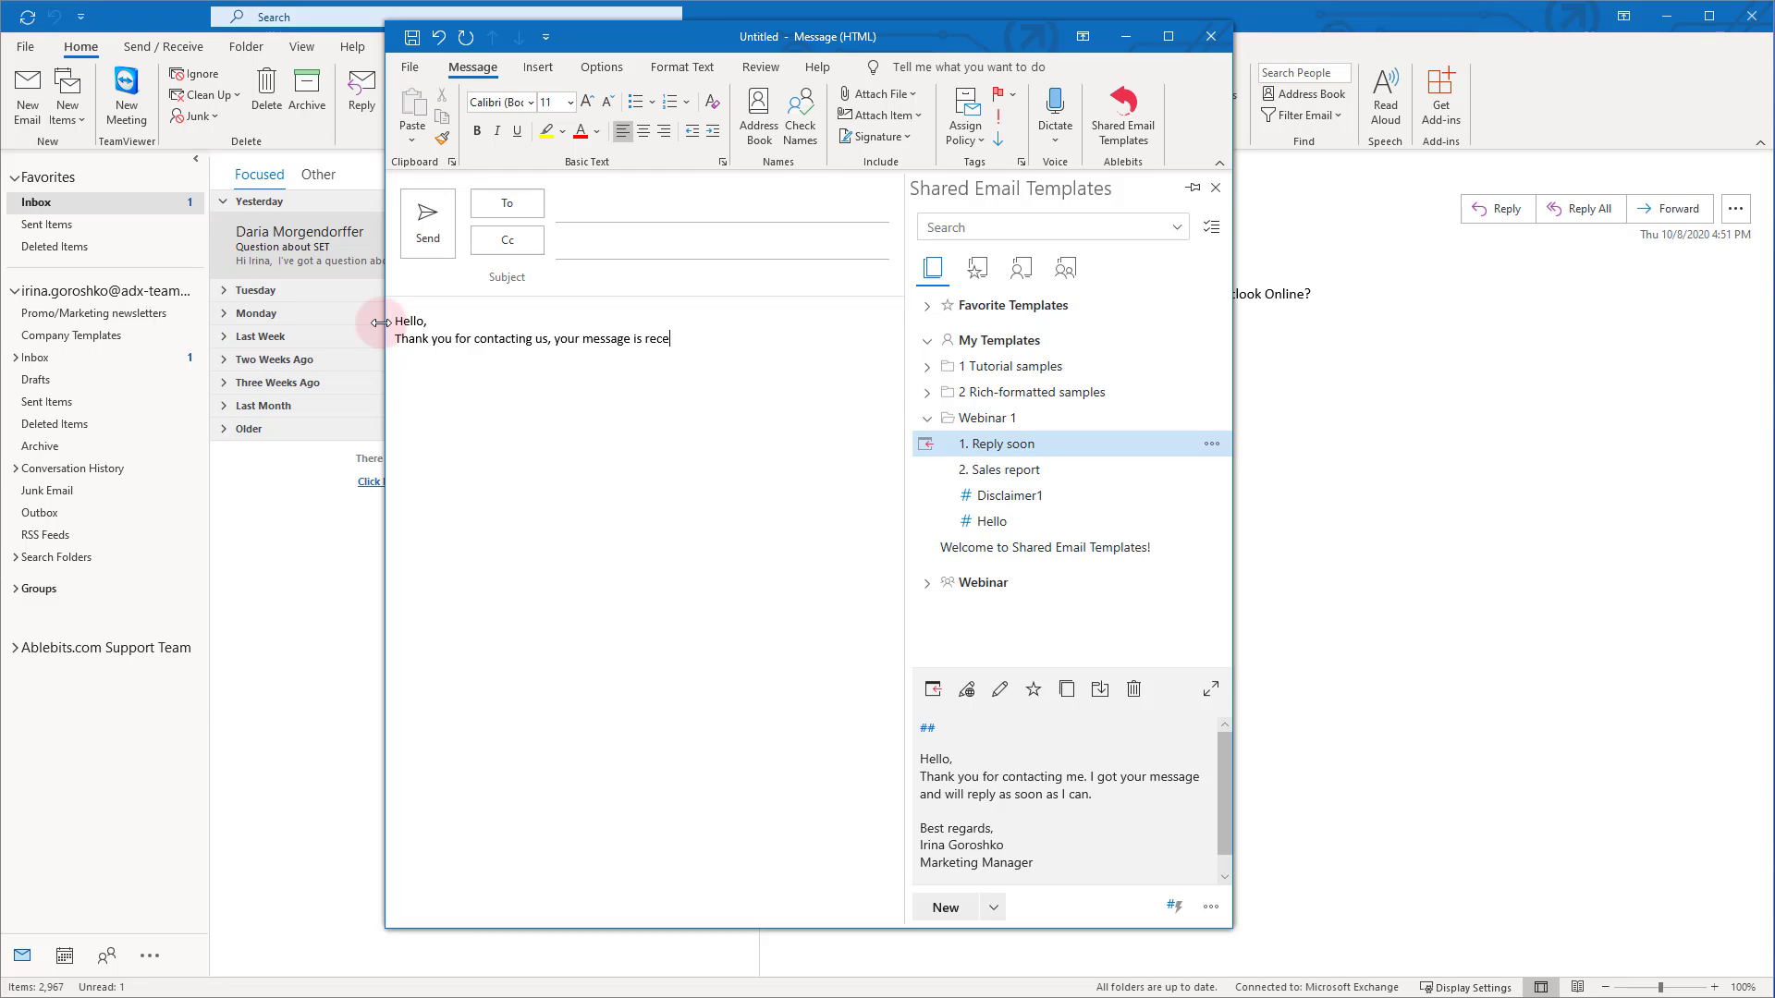
type("ived.")
key("Return")
key("Return")
type("Best regards, ")
key("Return")
type("Marketing Manager")
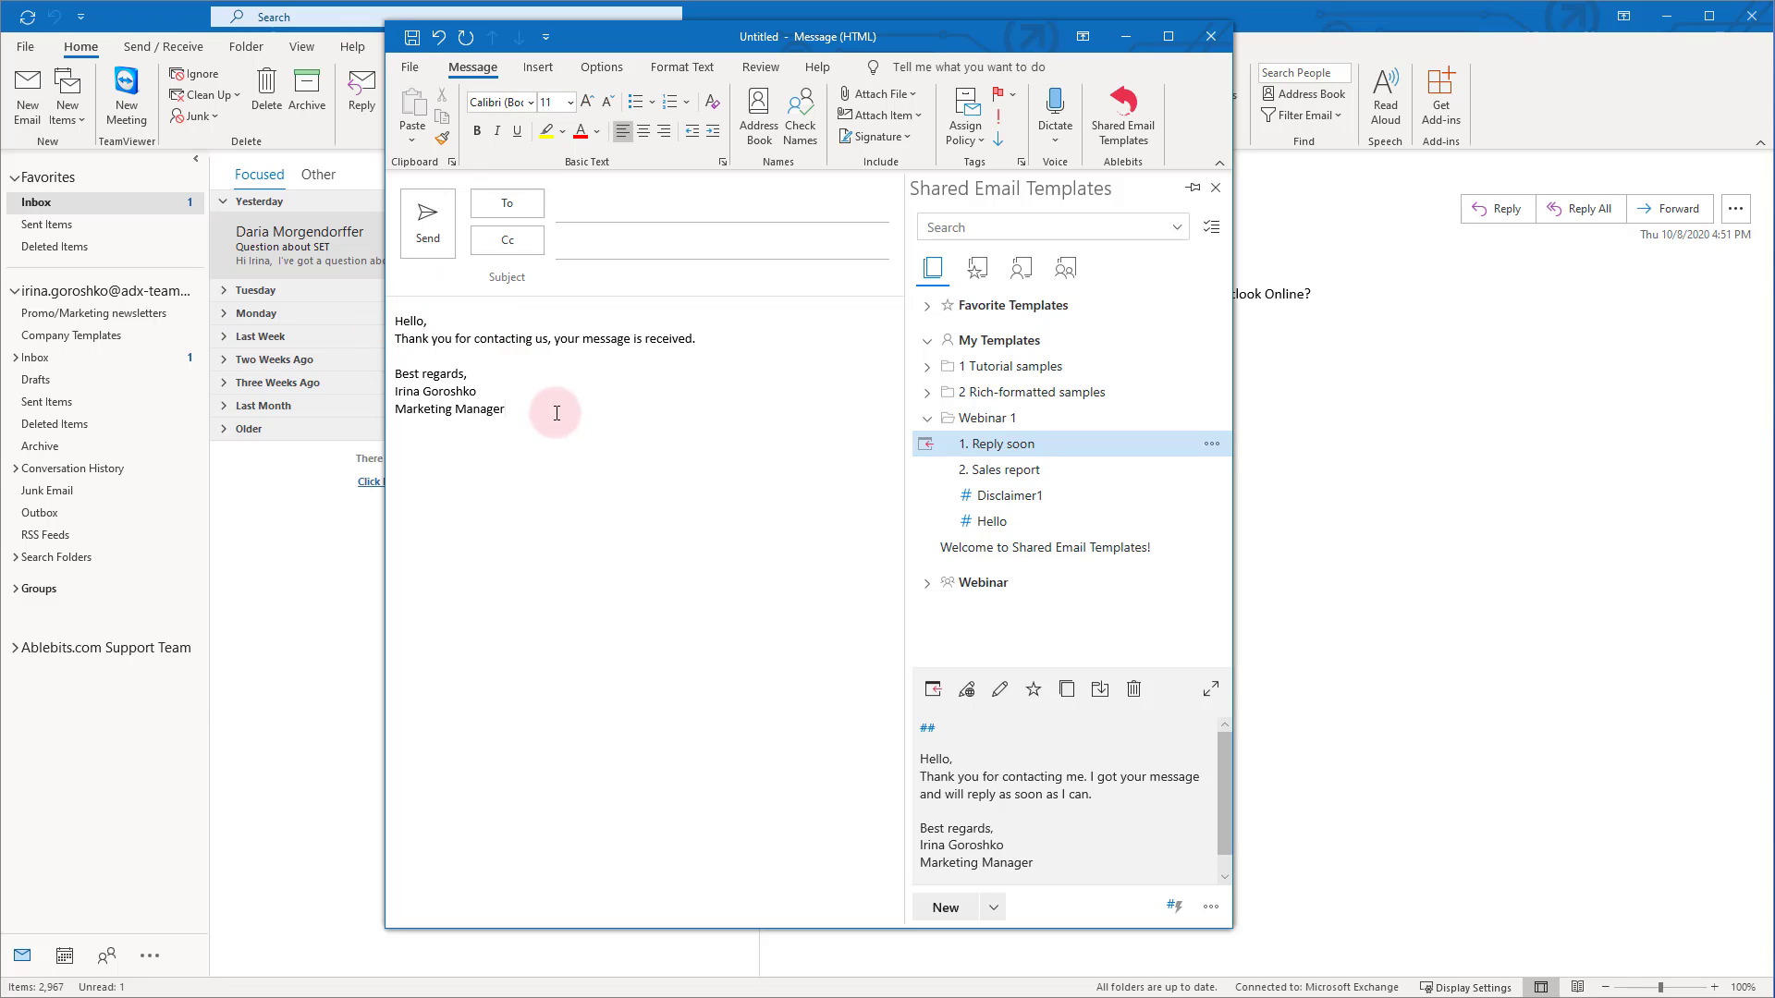
left_click_drag(556, 413, 393, 316)
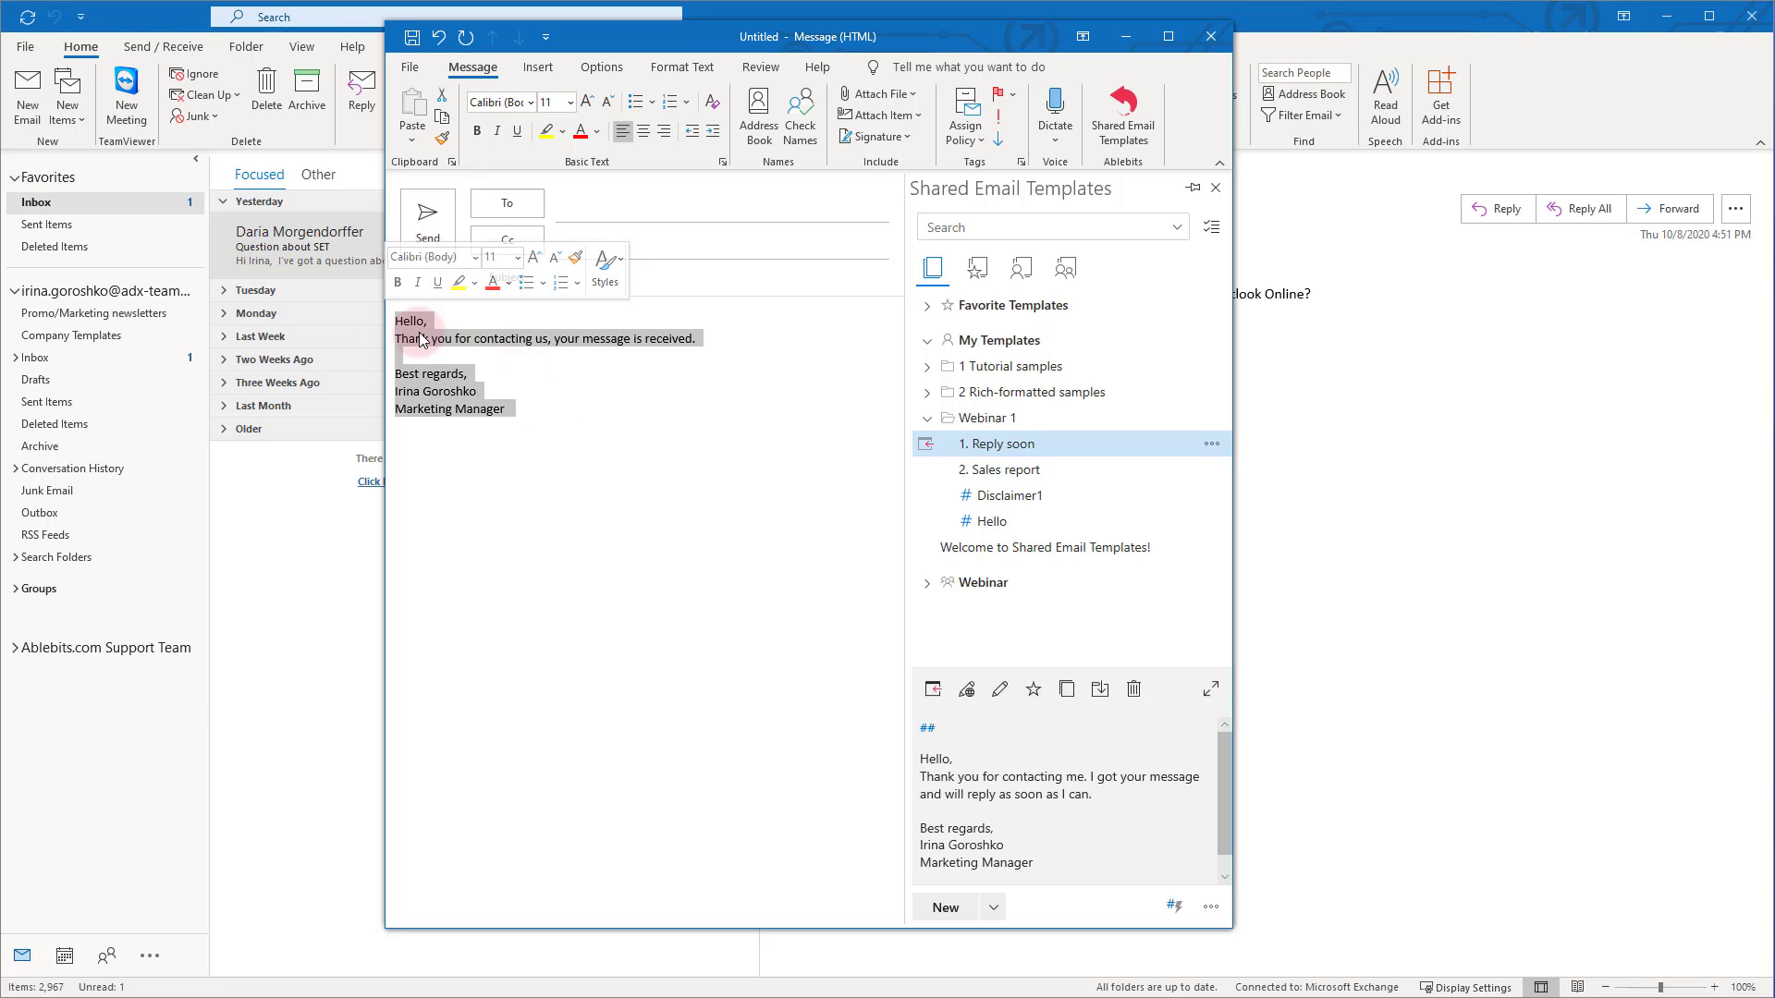
Create a new Webinar 1 template from the selected text, name it '3. Message received', and save it
left_click(946, 908)
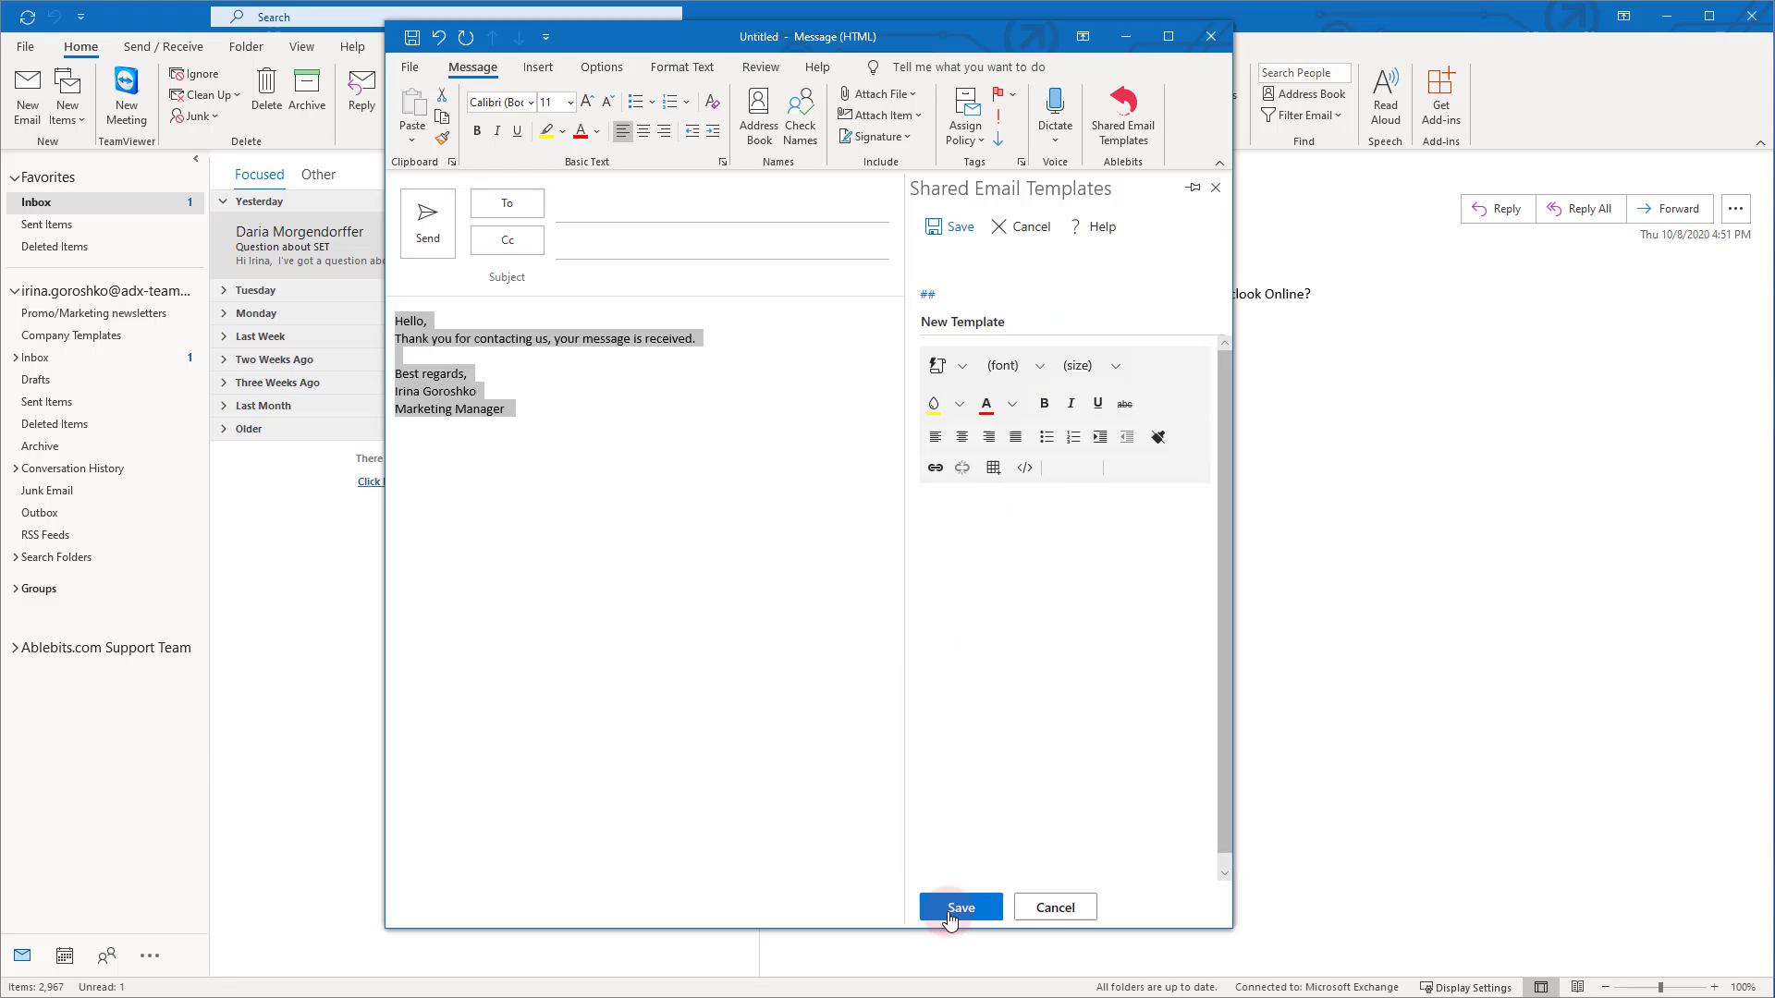
left_click_drag(1005, 597, 903, 483)
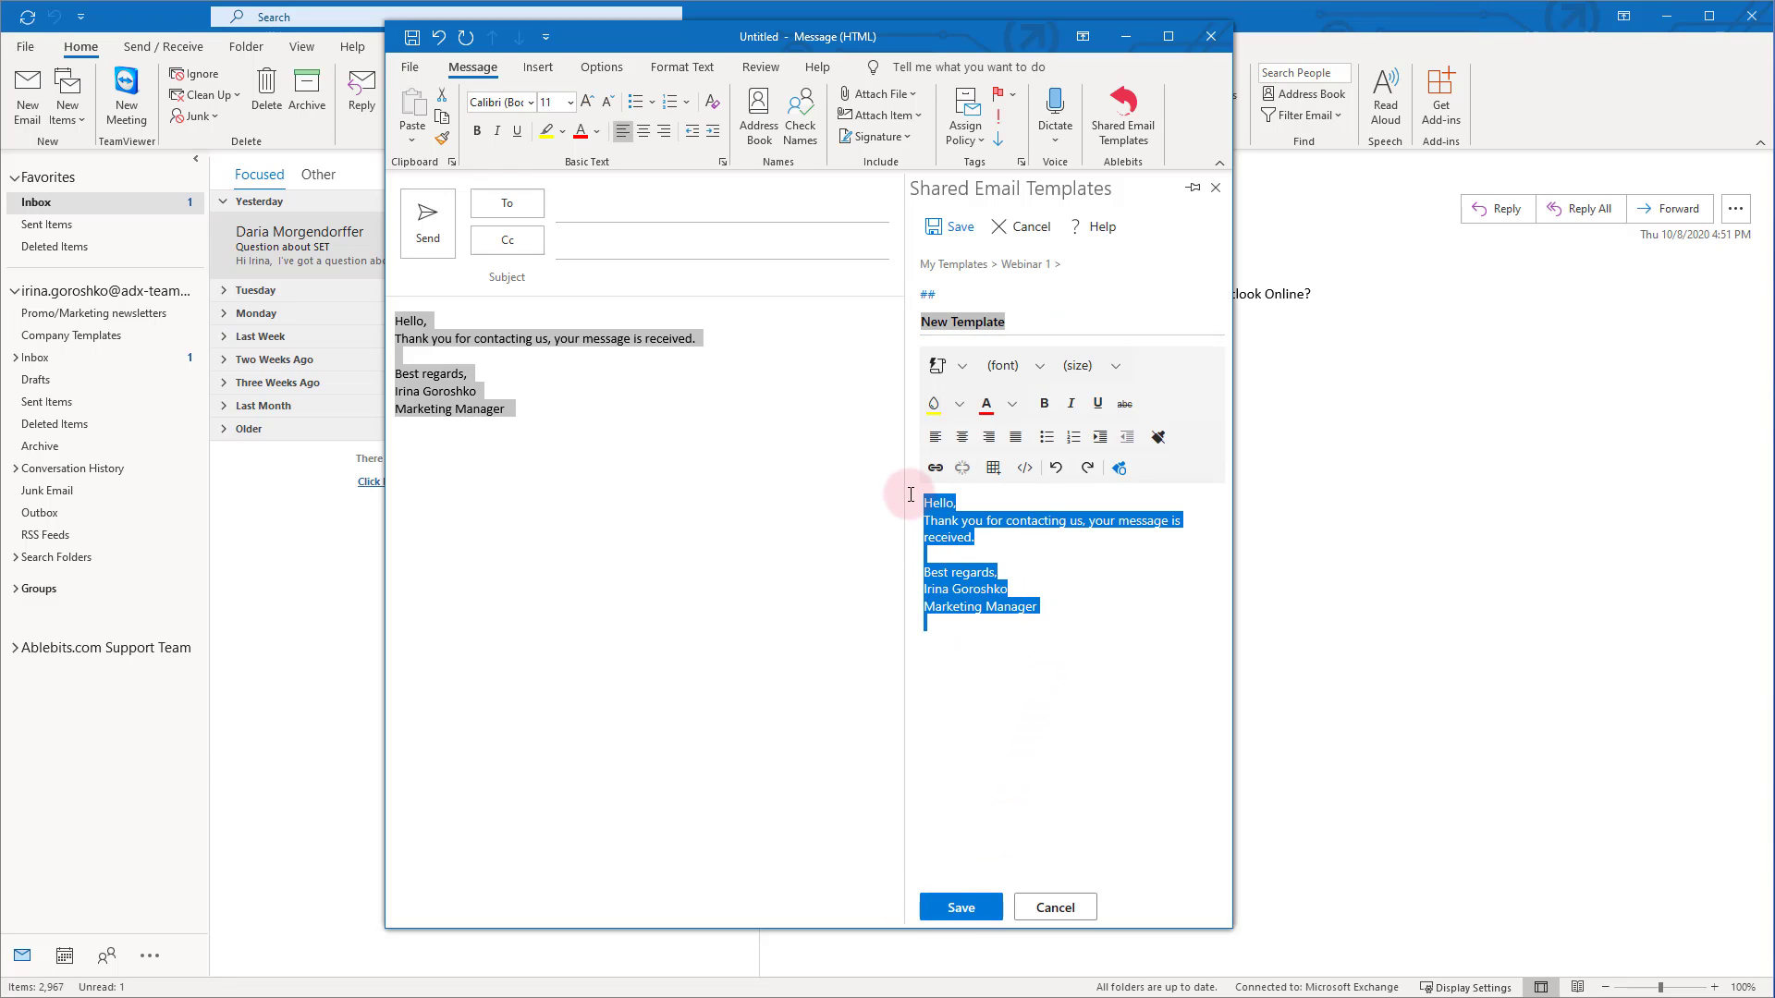
left_click(1066, 603)
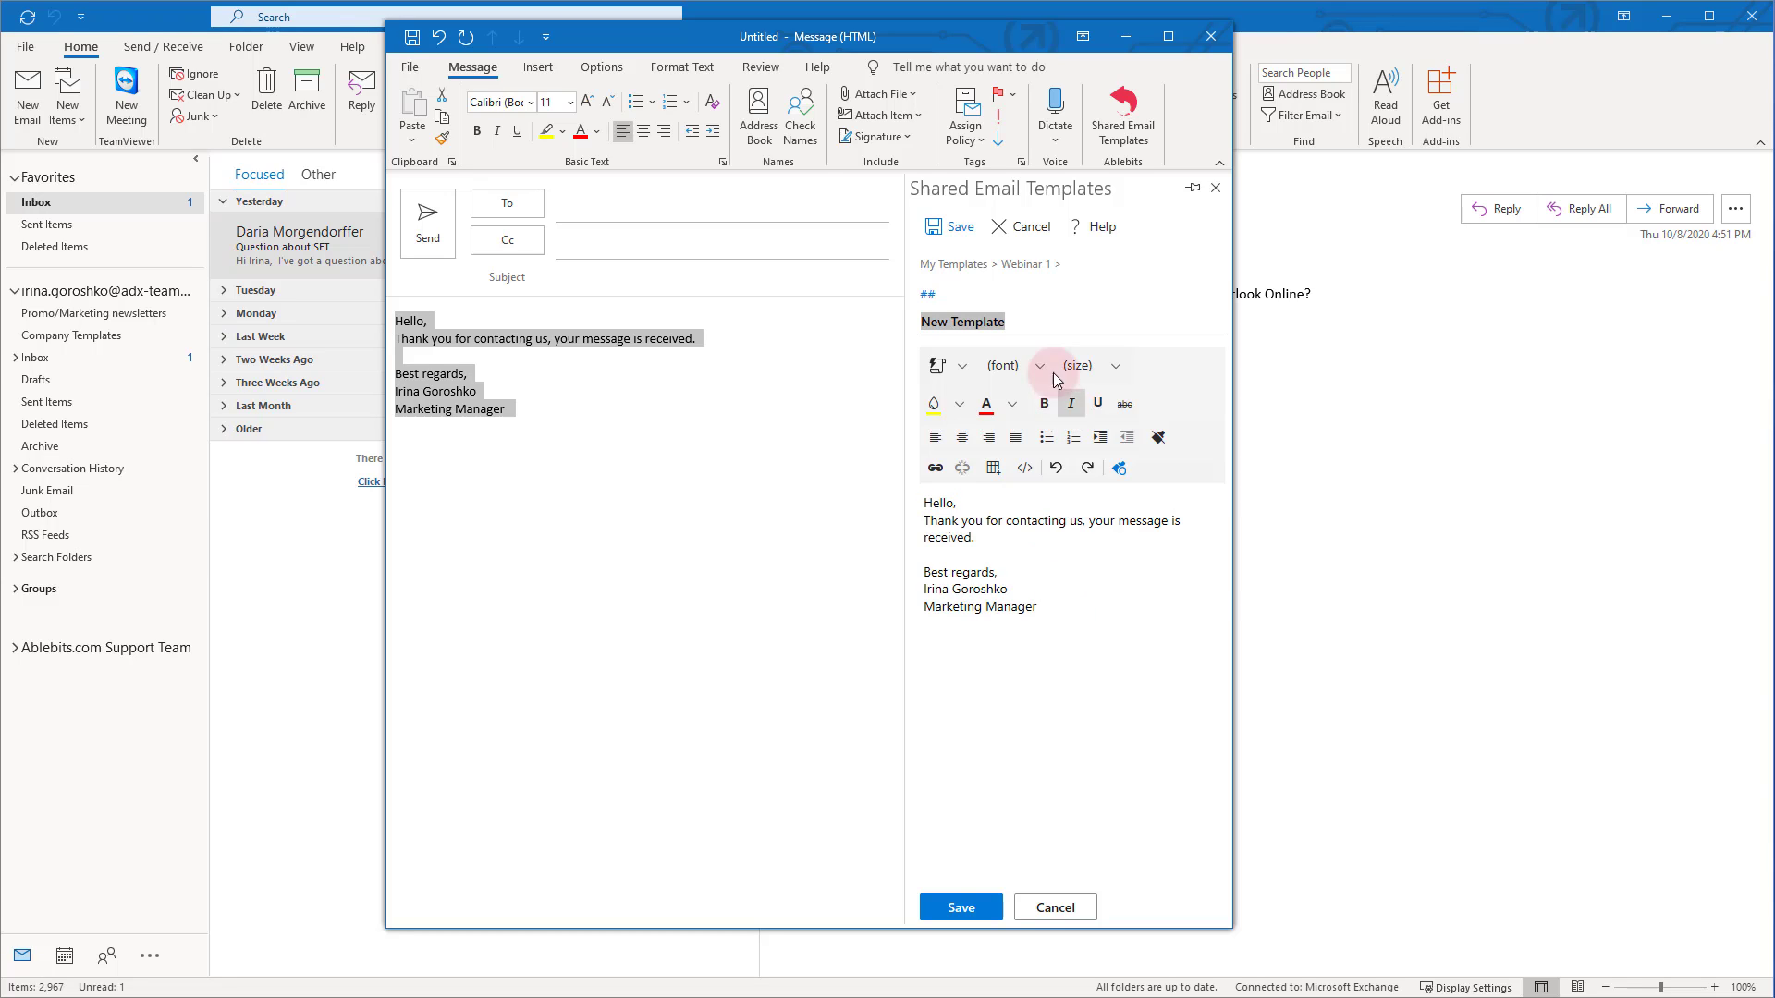
left_click_drag(1017, 320, 922, 319)
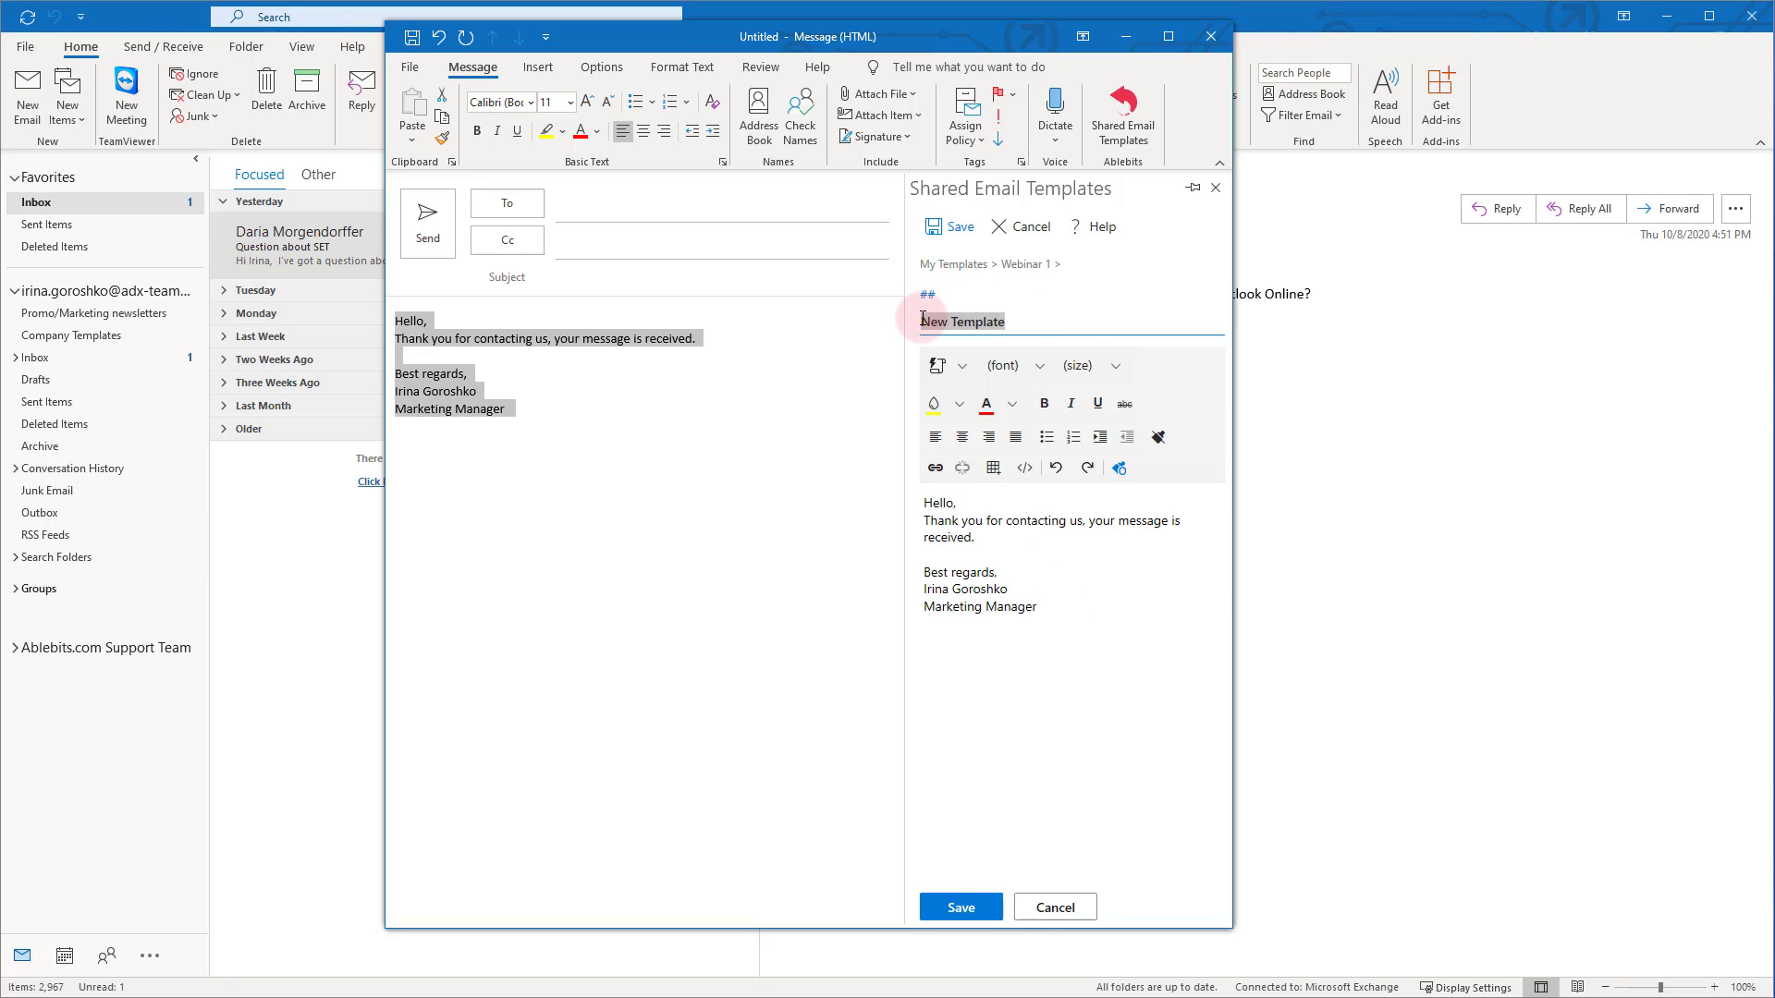
type("S.")
type(" Ma")
type("ssage received")
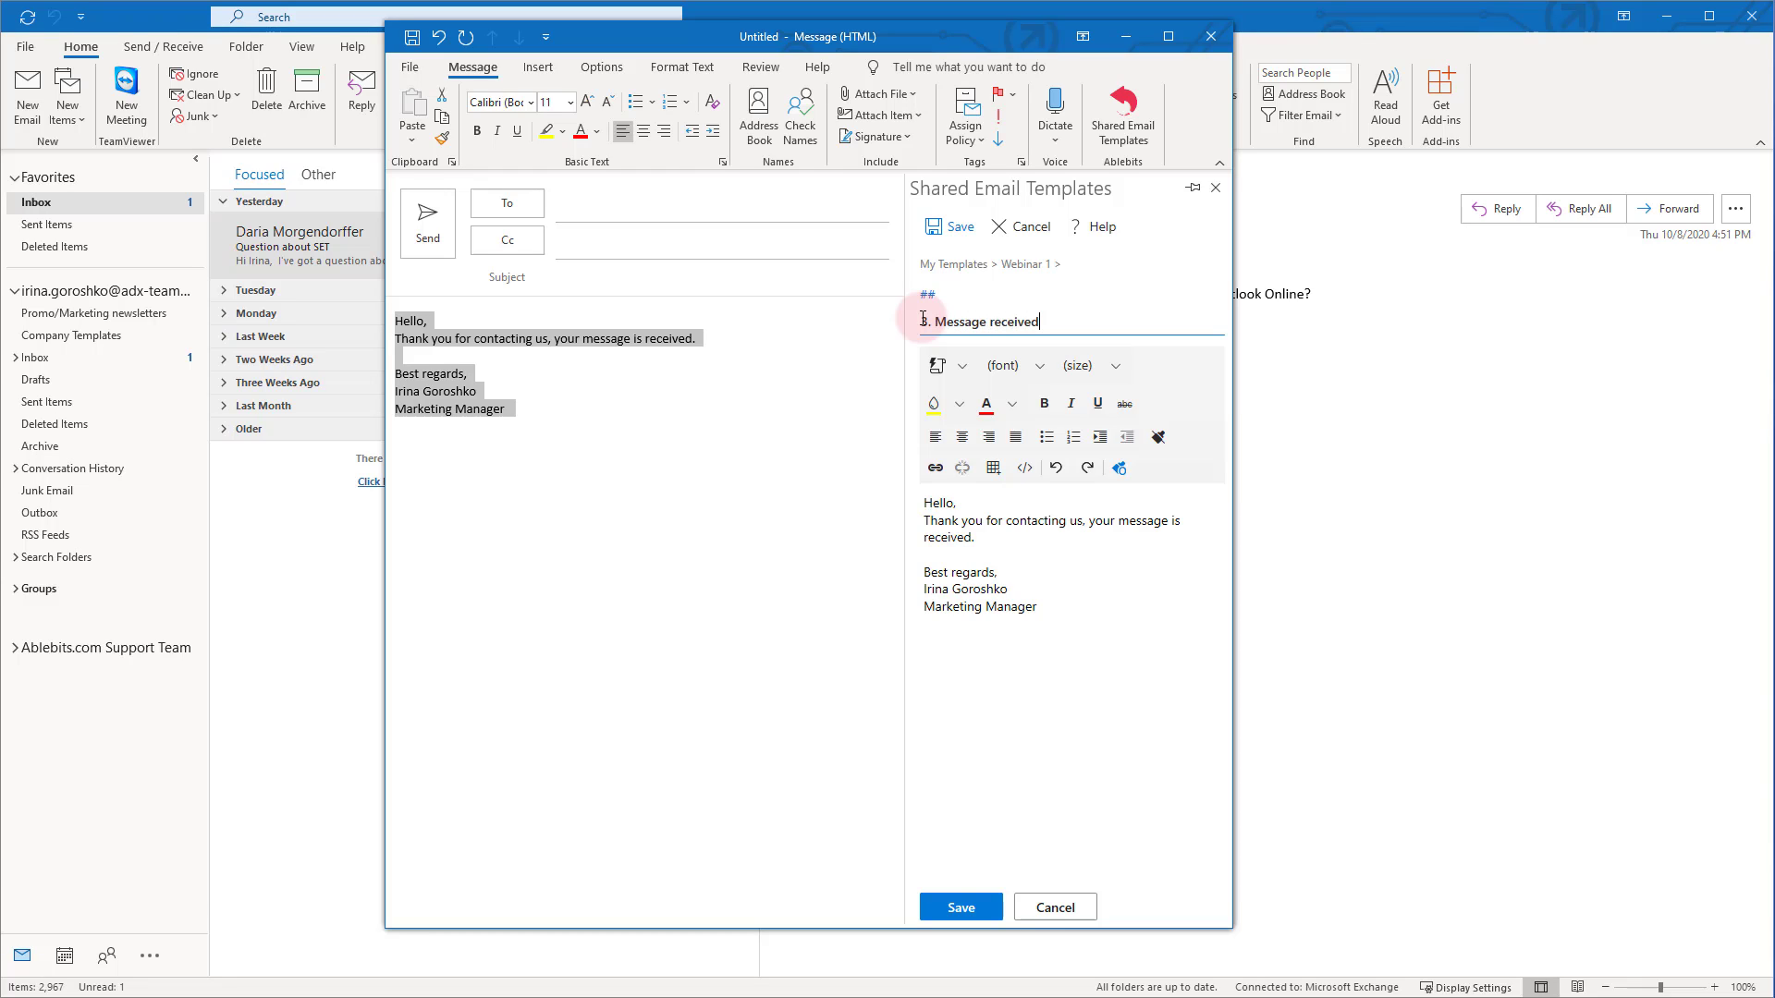
left_click(963, 232)
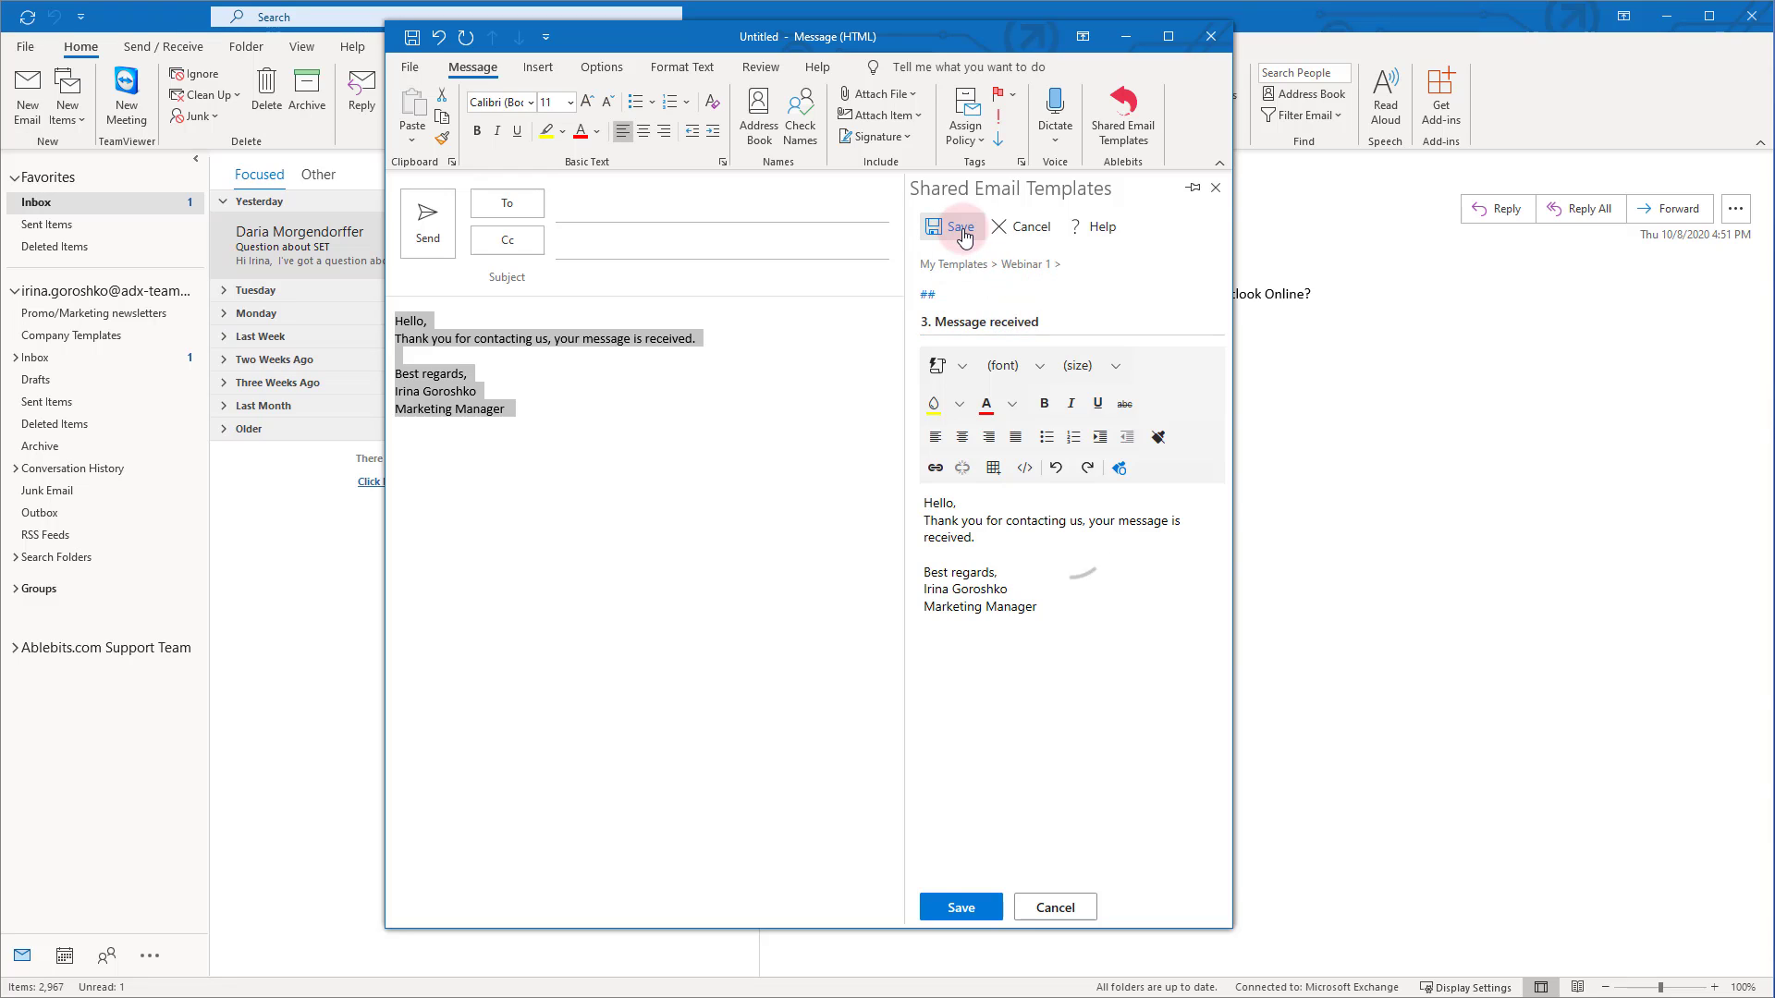
Clear the email body and insert the '3. Message received' template in its place
left_click(546, 413)
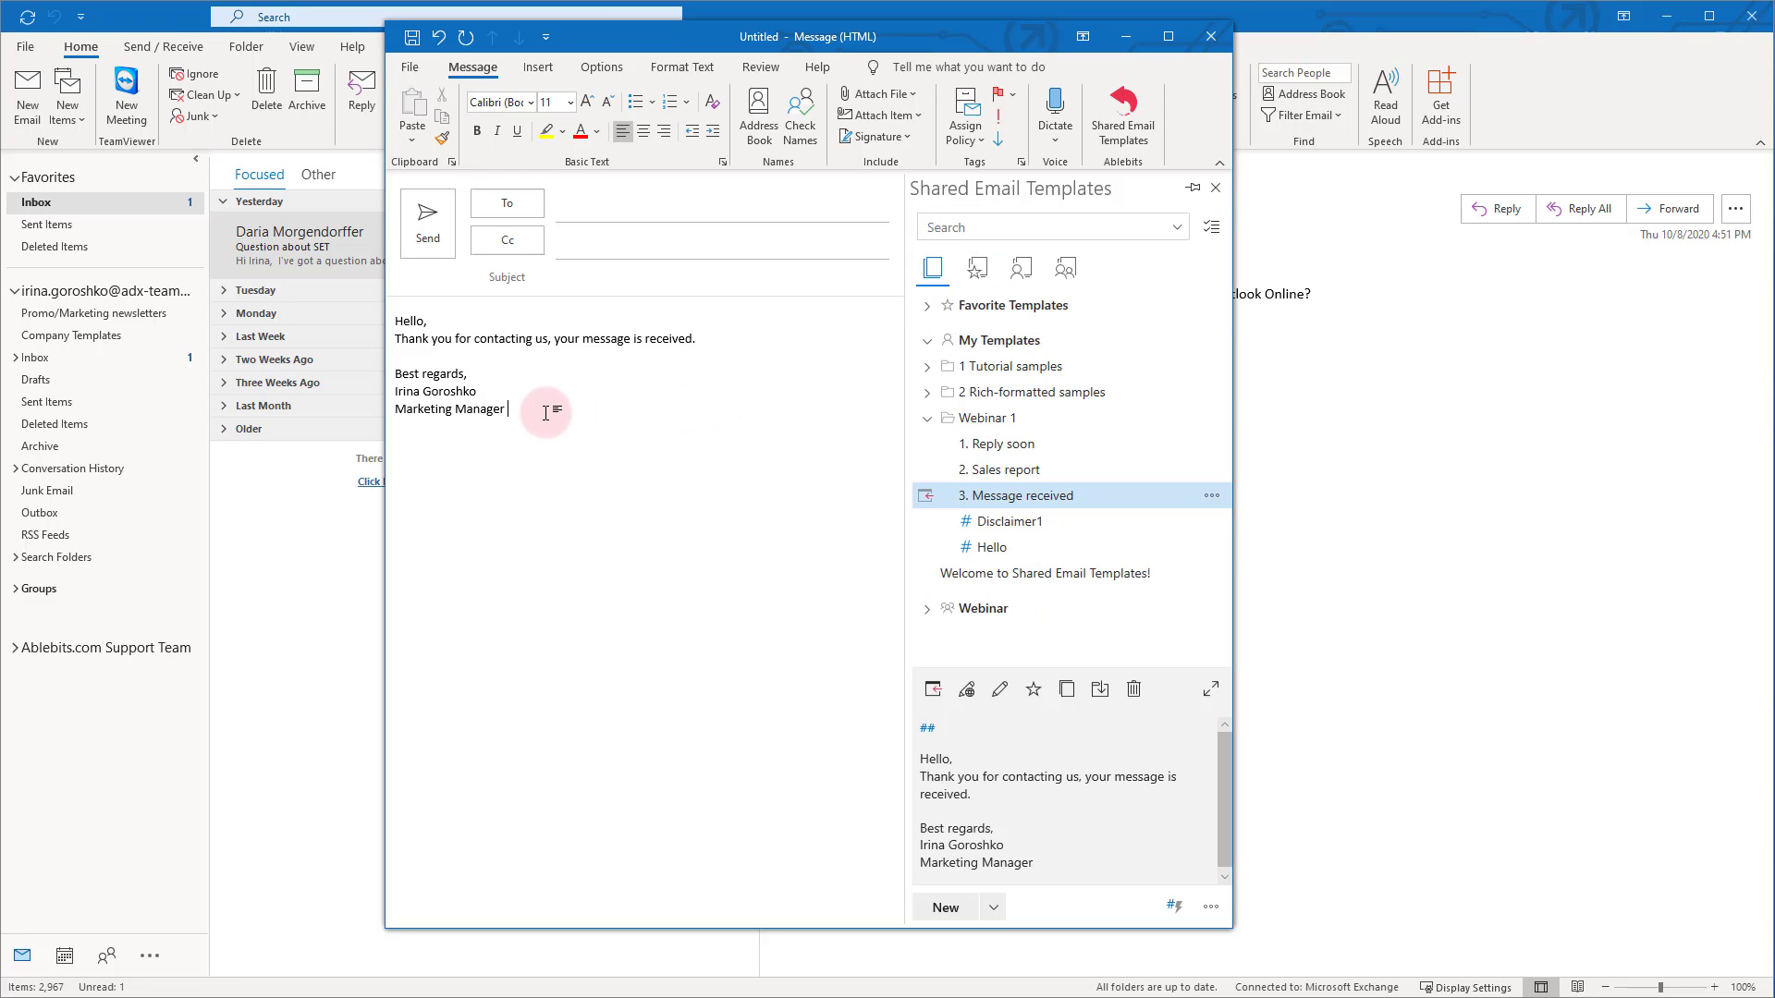
left_click(397, 319, "shift")
key("Delete")
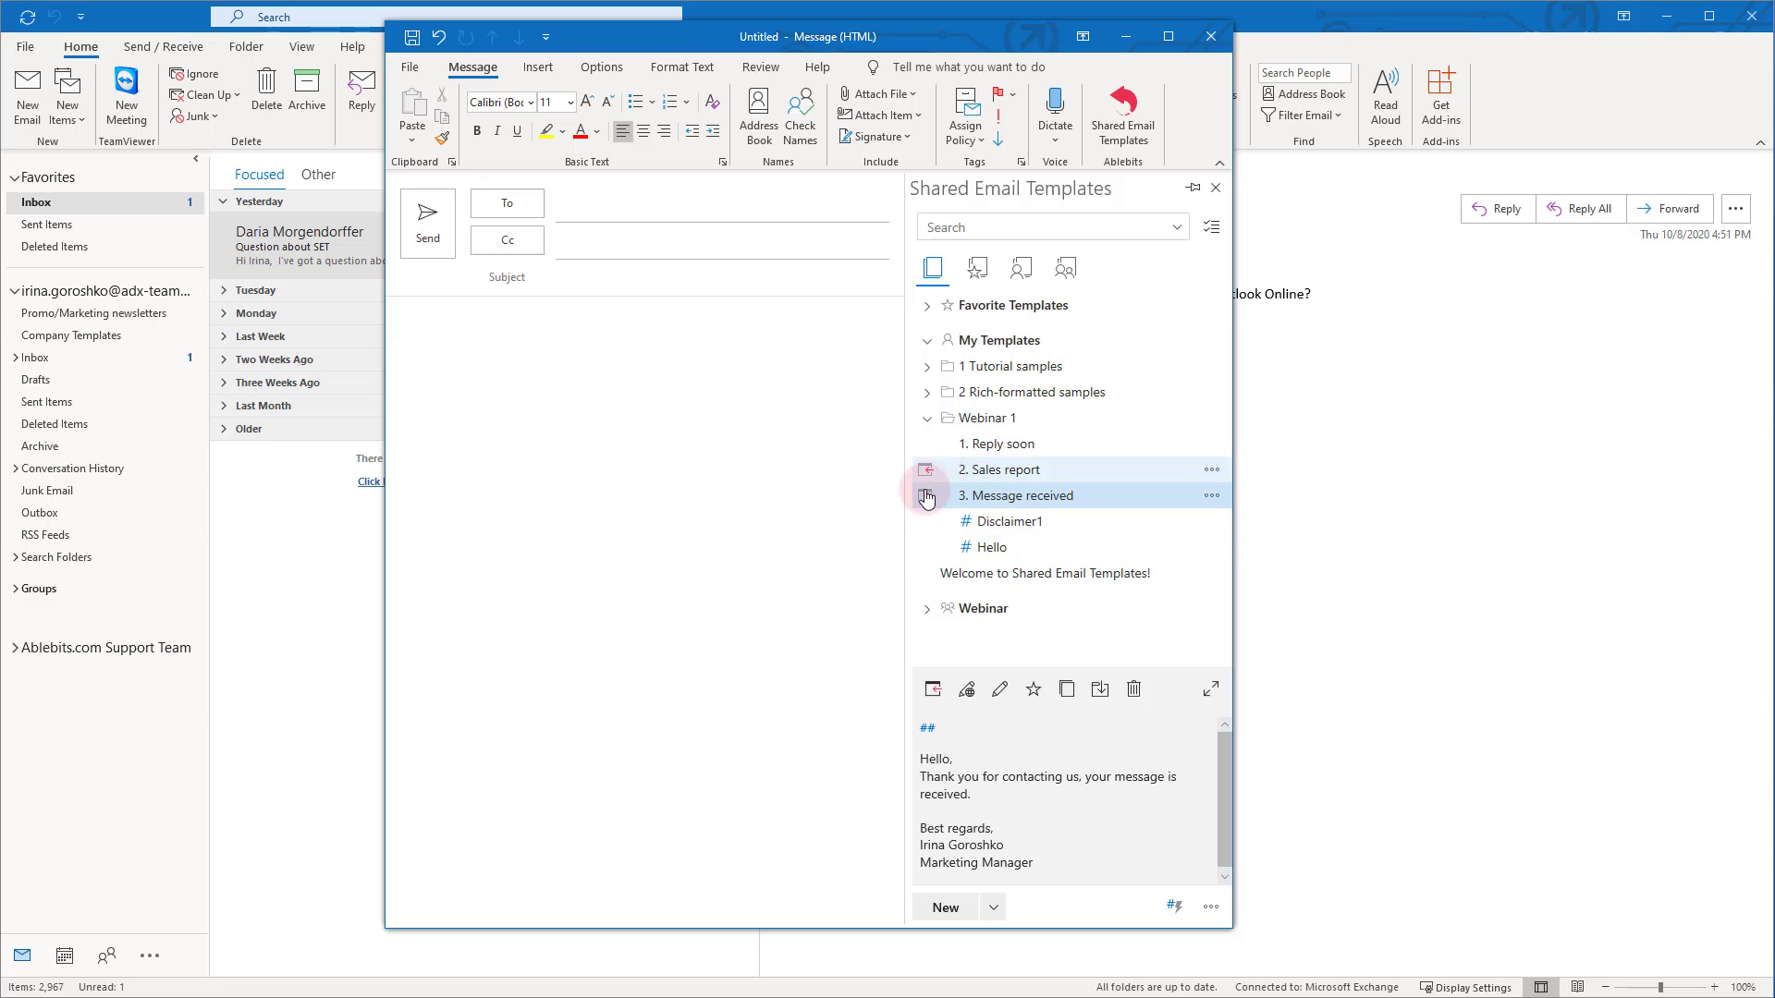
left_click(927, 498)
left_click(482, 433)
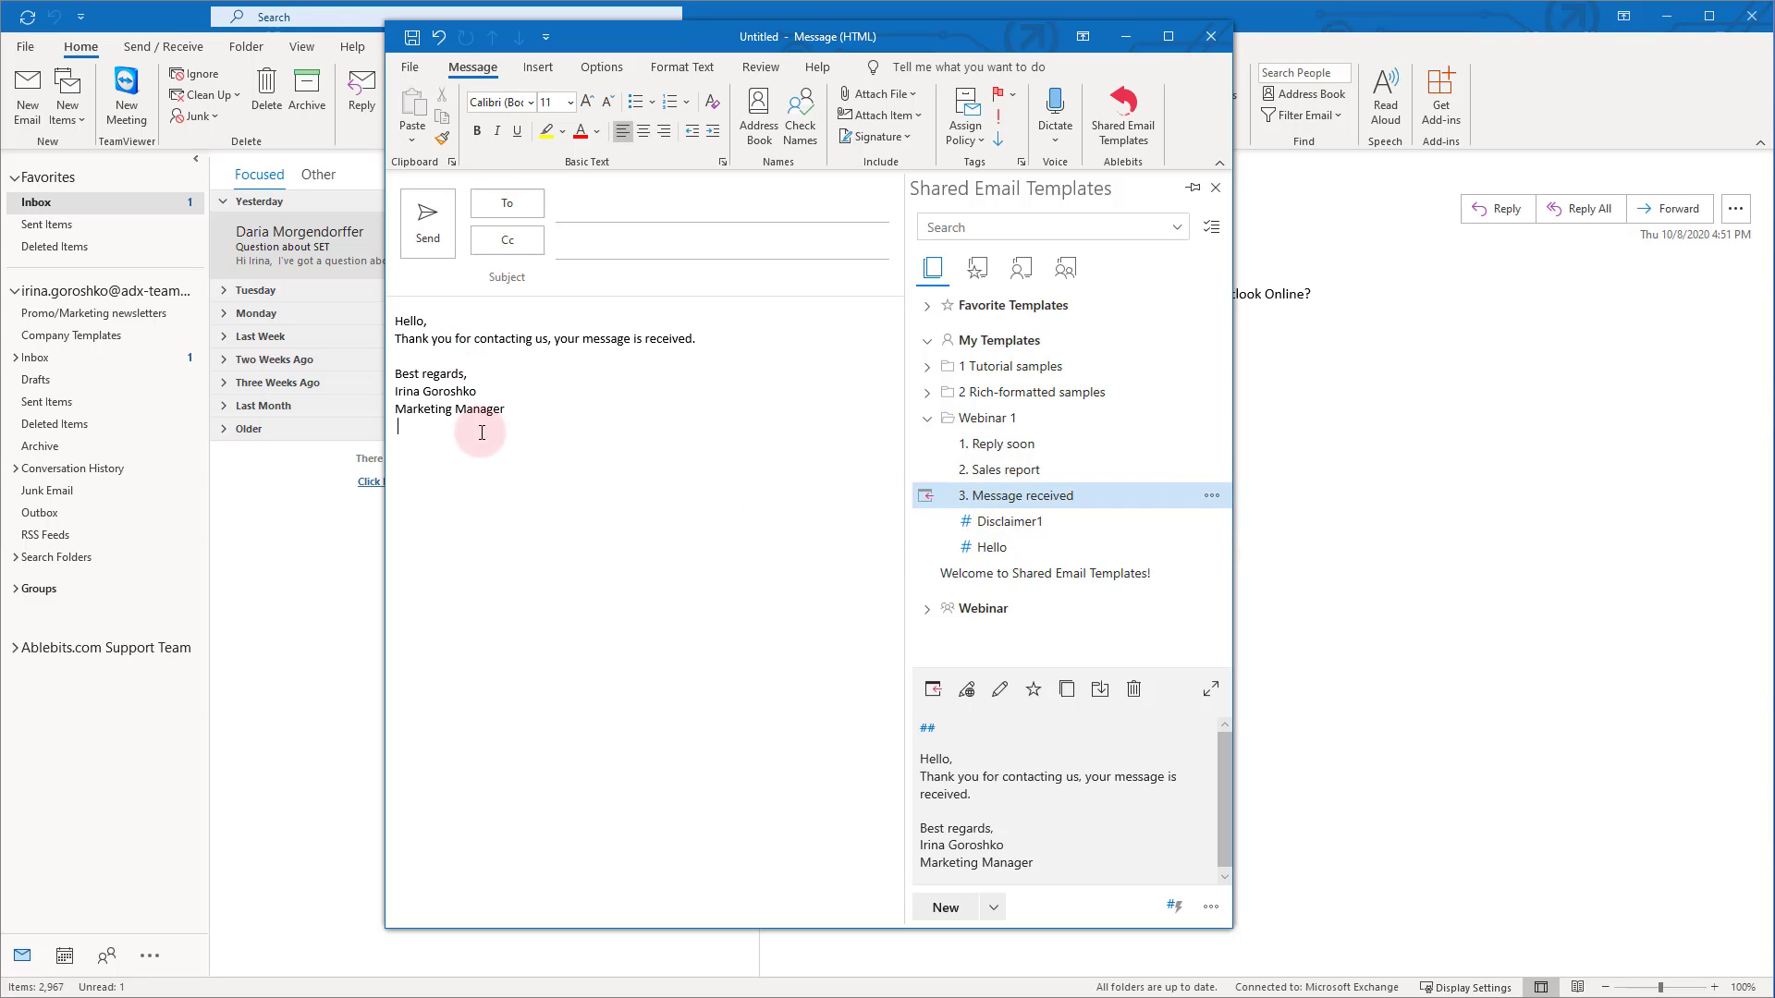
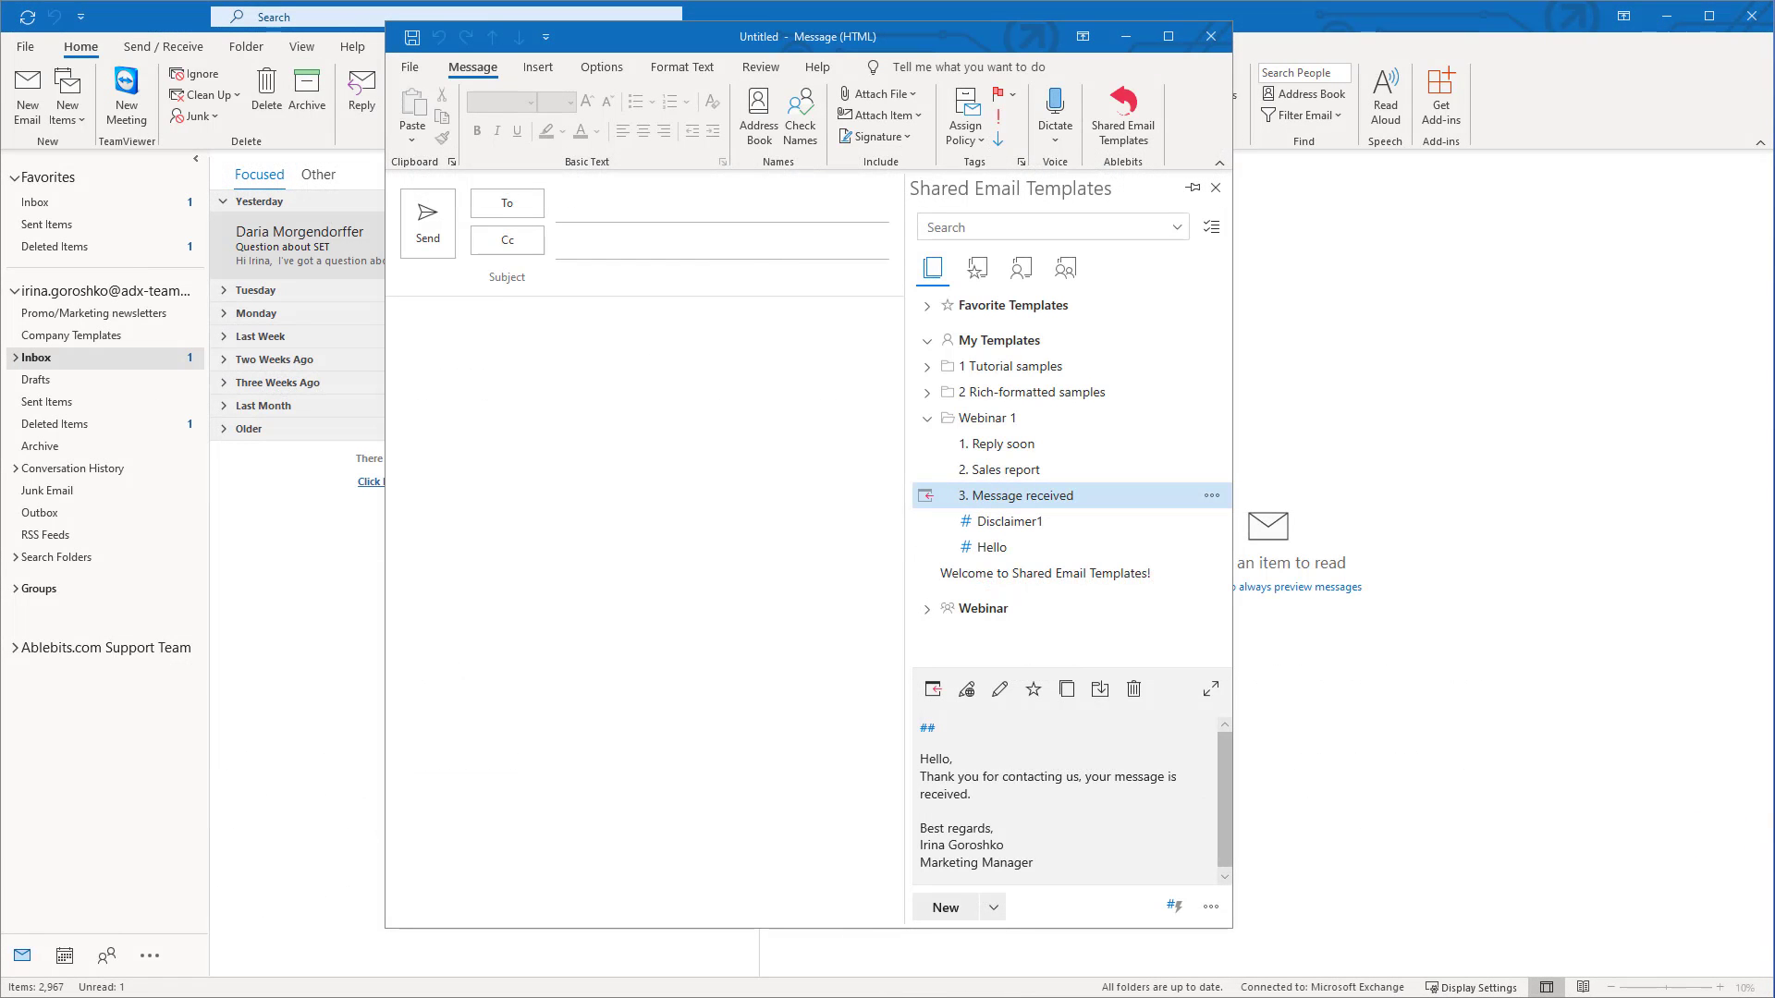
left_click(992, 547)
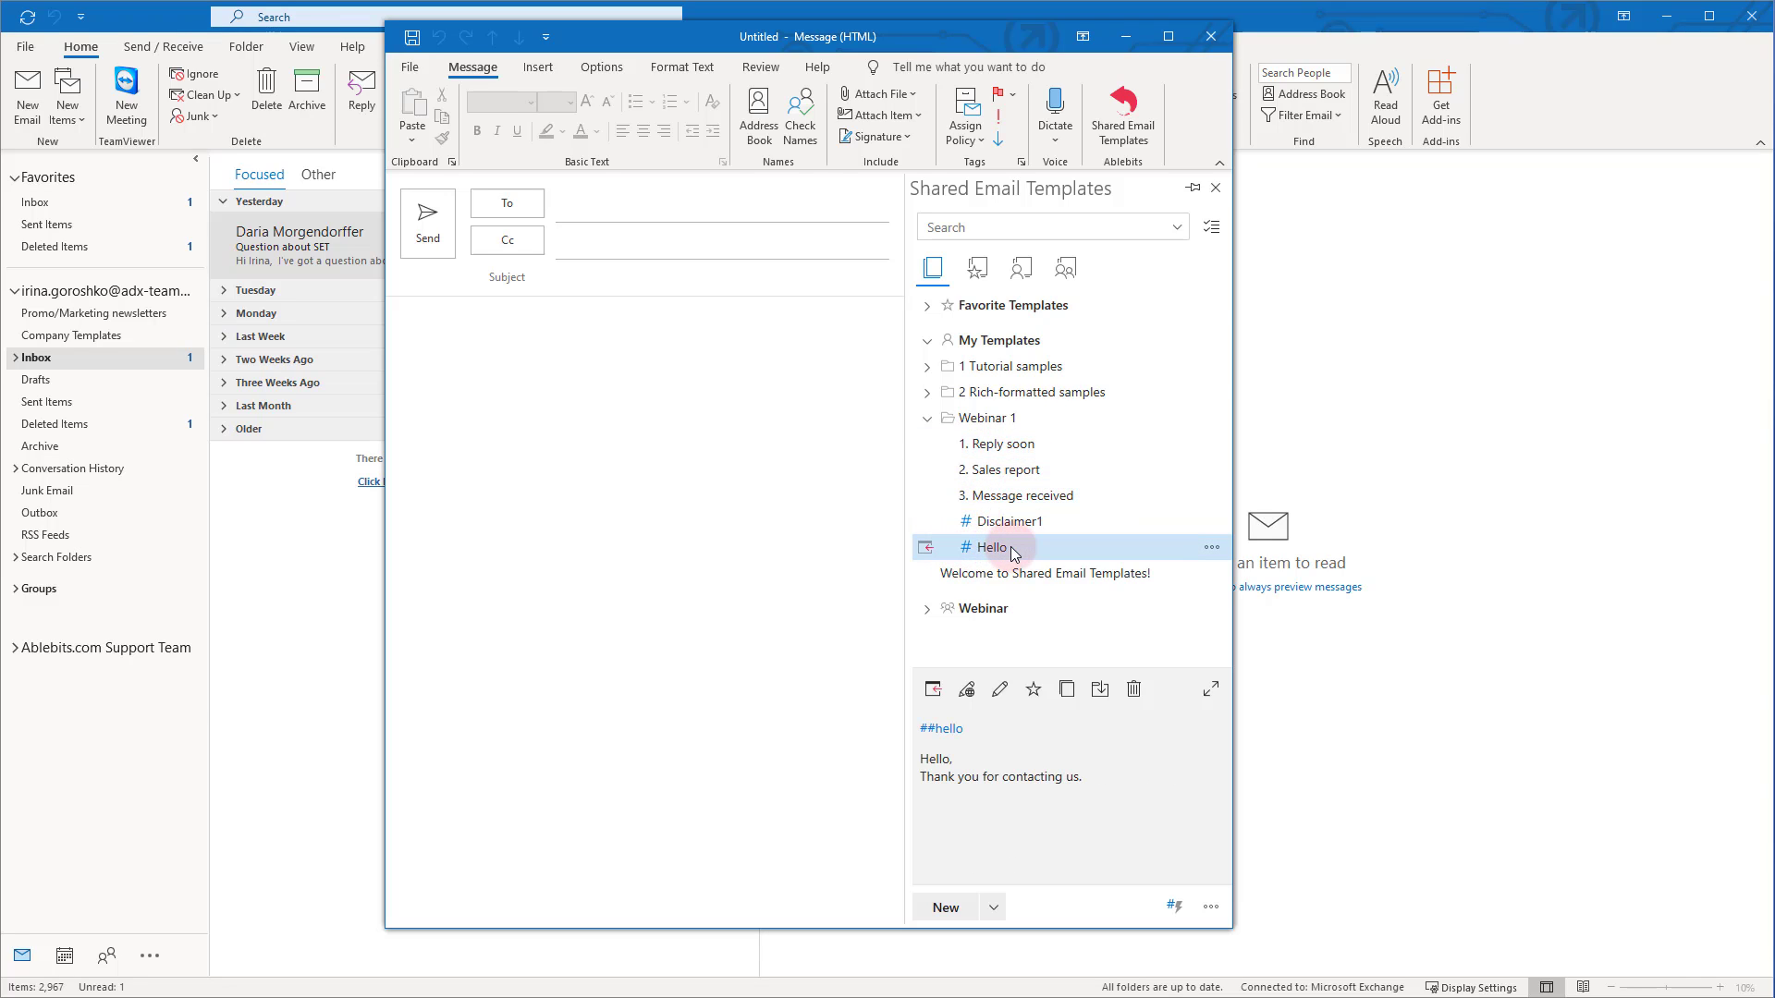
left_click(923, 549)
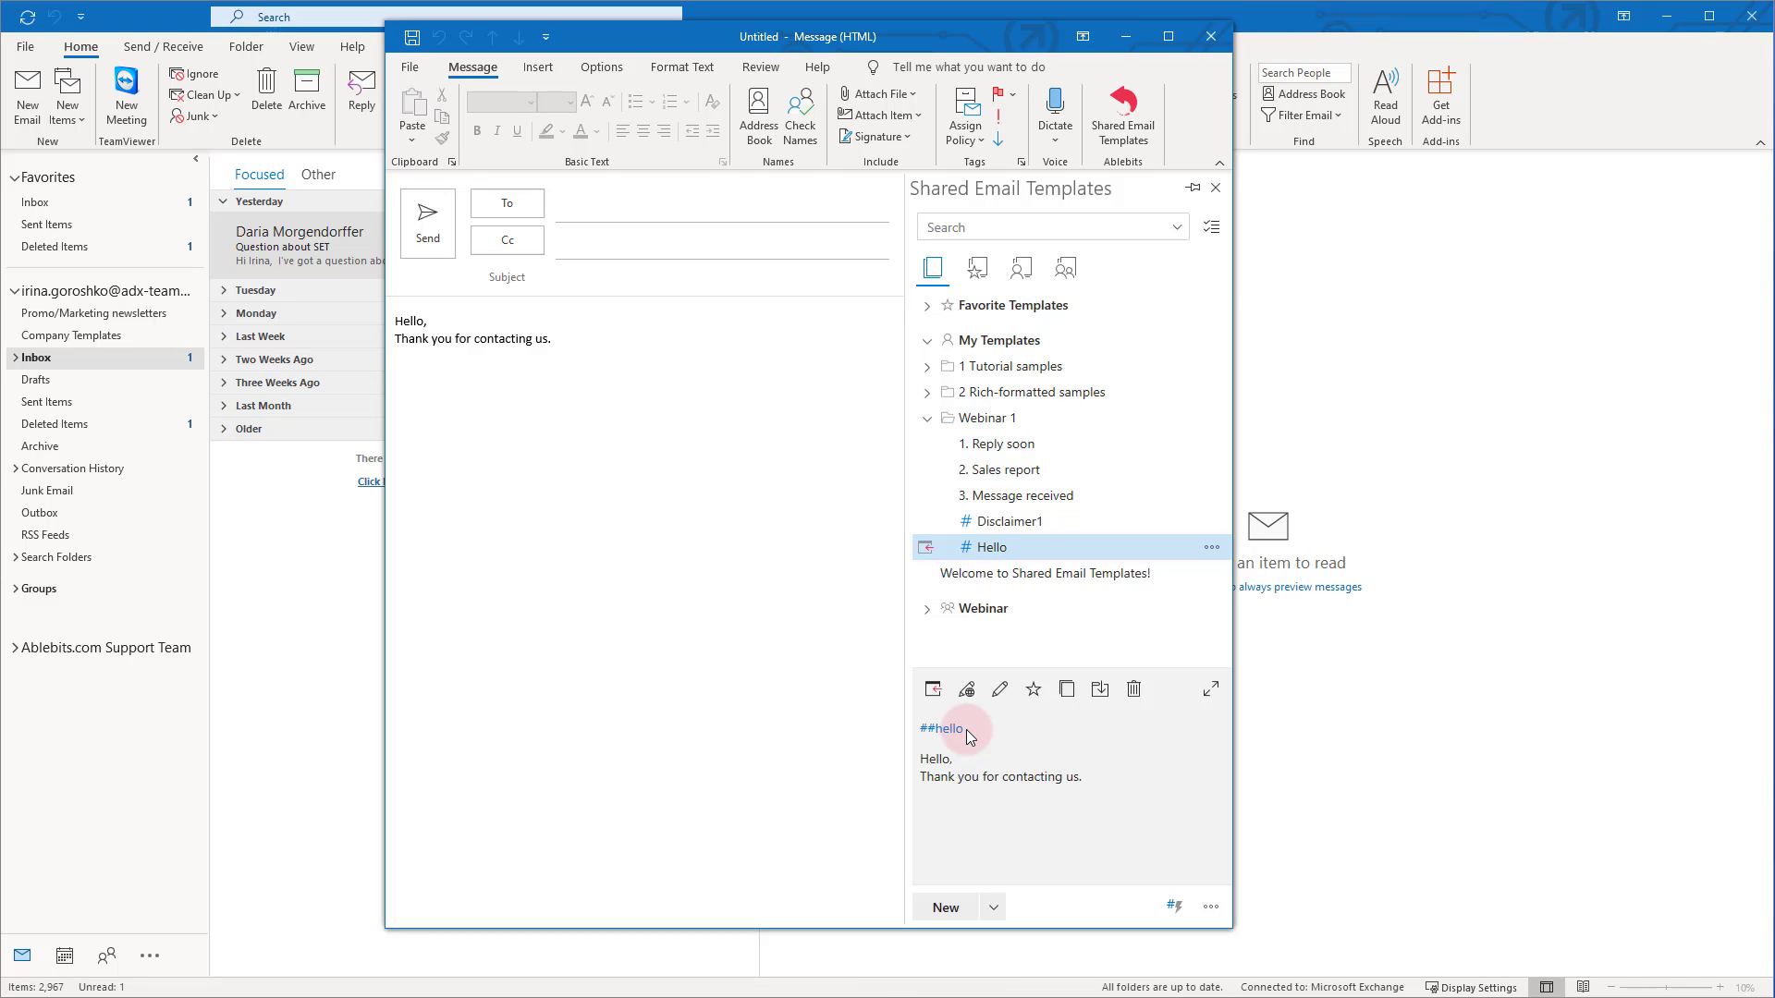
left_click_drag(561, 340, 397, 326)
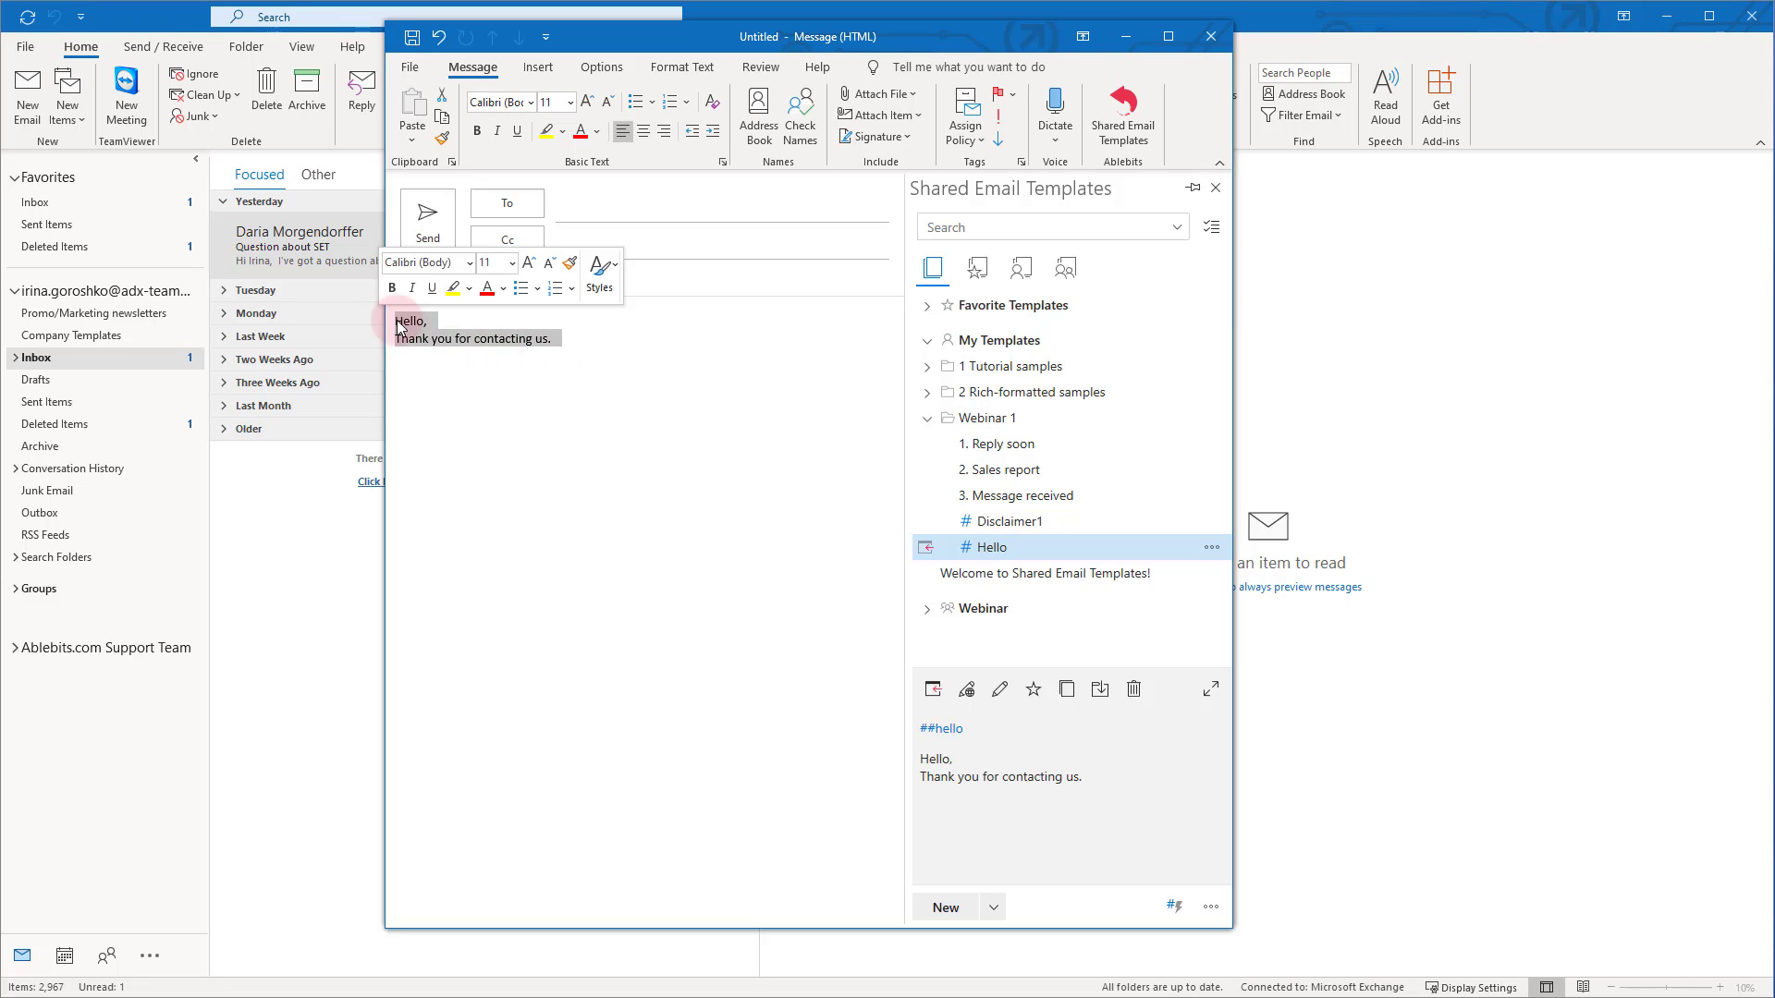
key("Delete")
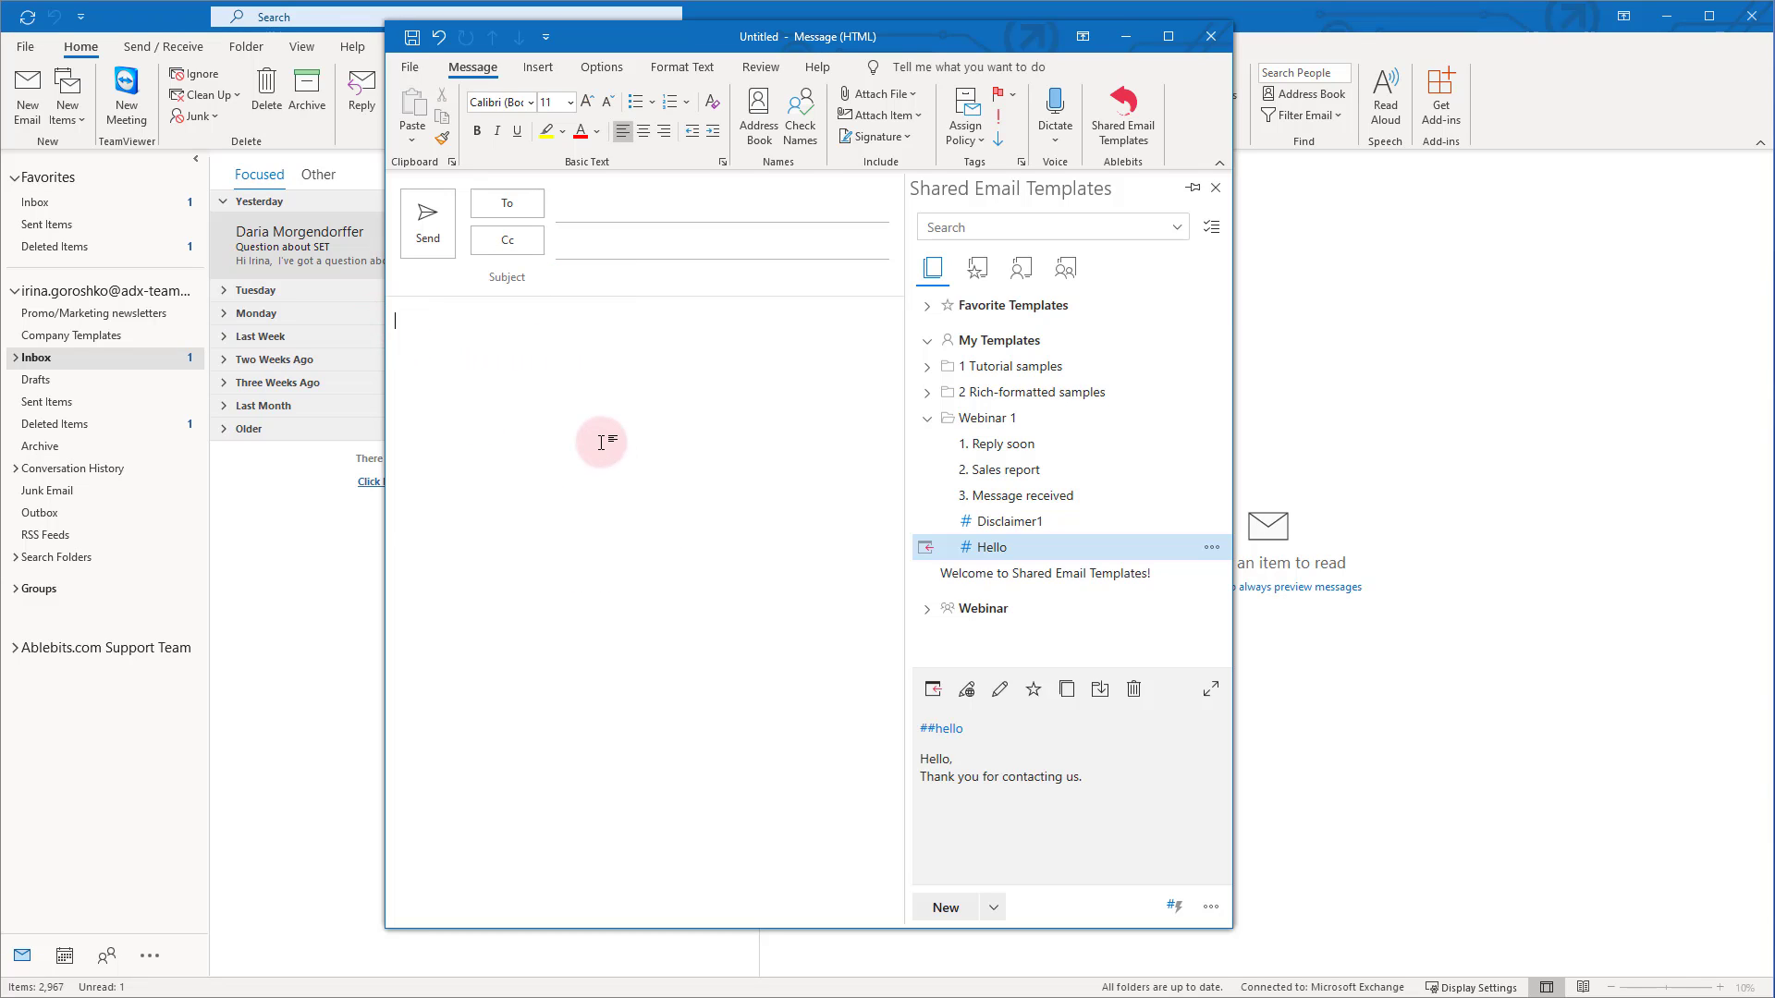
type("##hello")
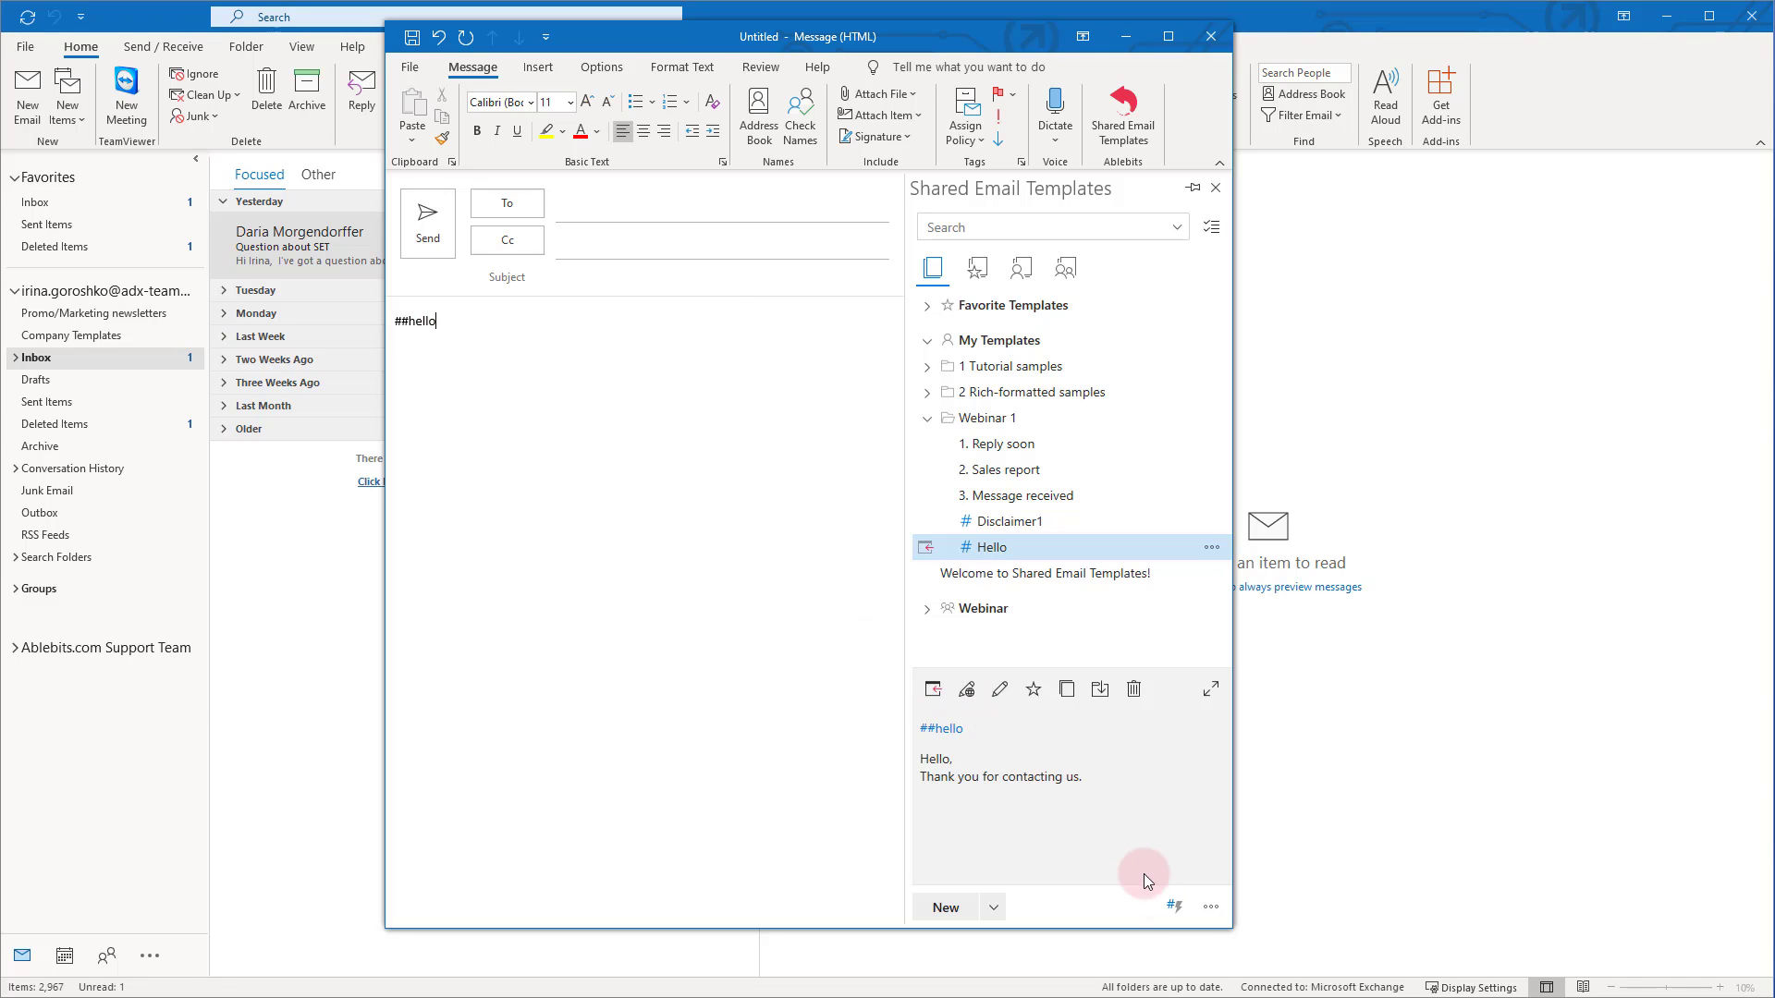
left_click(1176, 908)
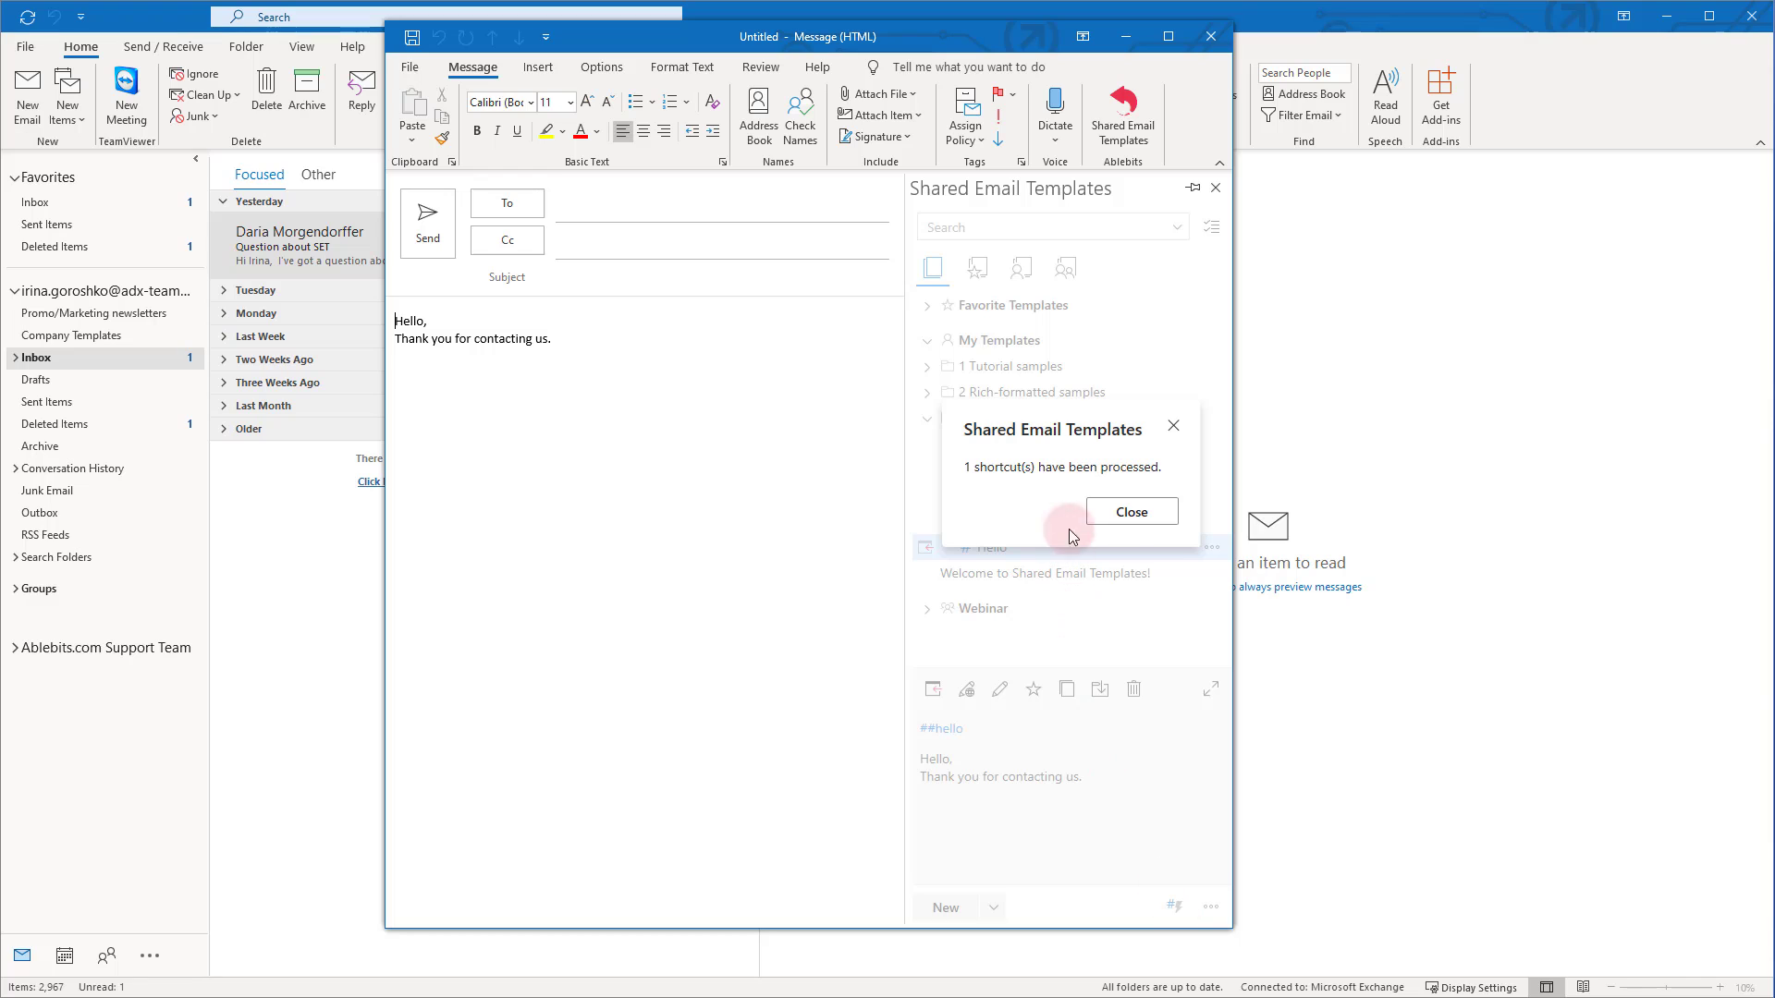
left_click(1132, 511)
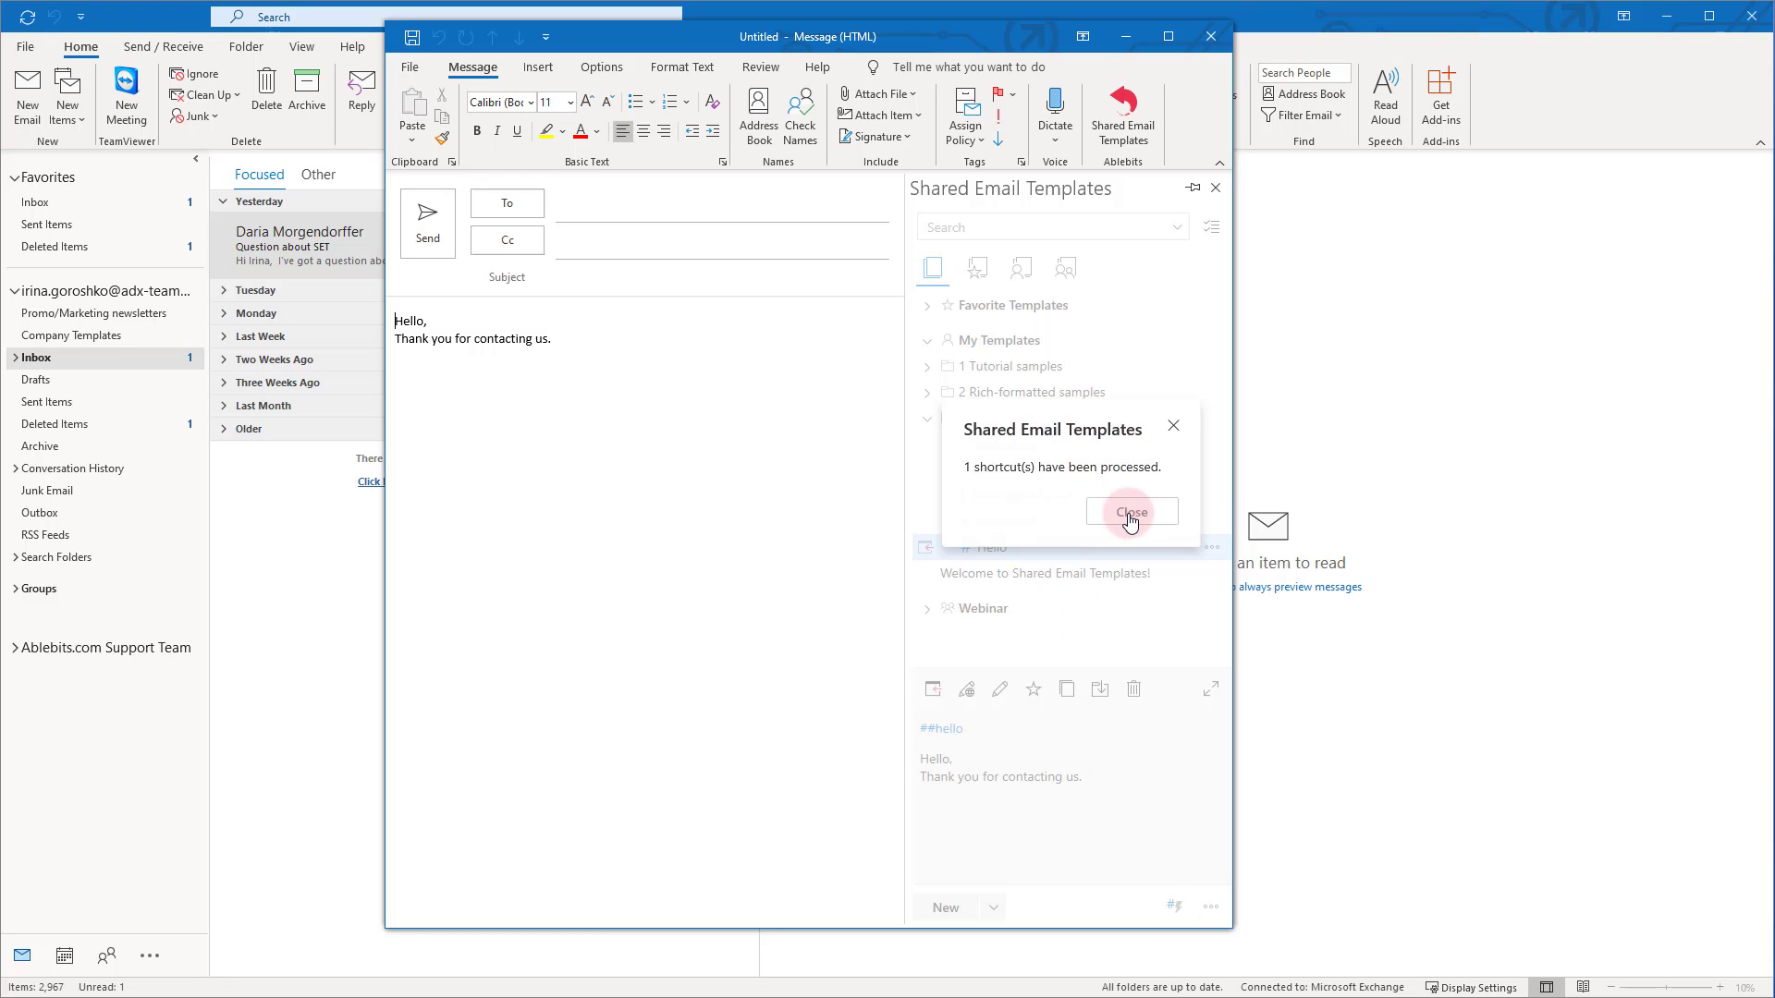
triple_click(525, 343)
left_click(581, 342)
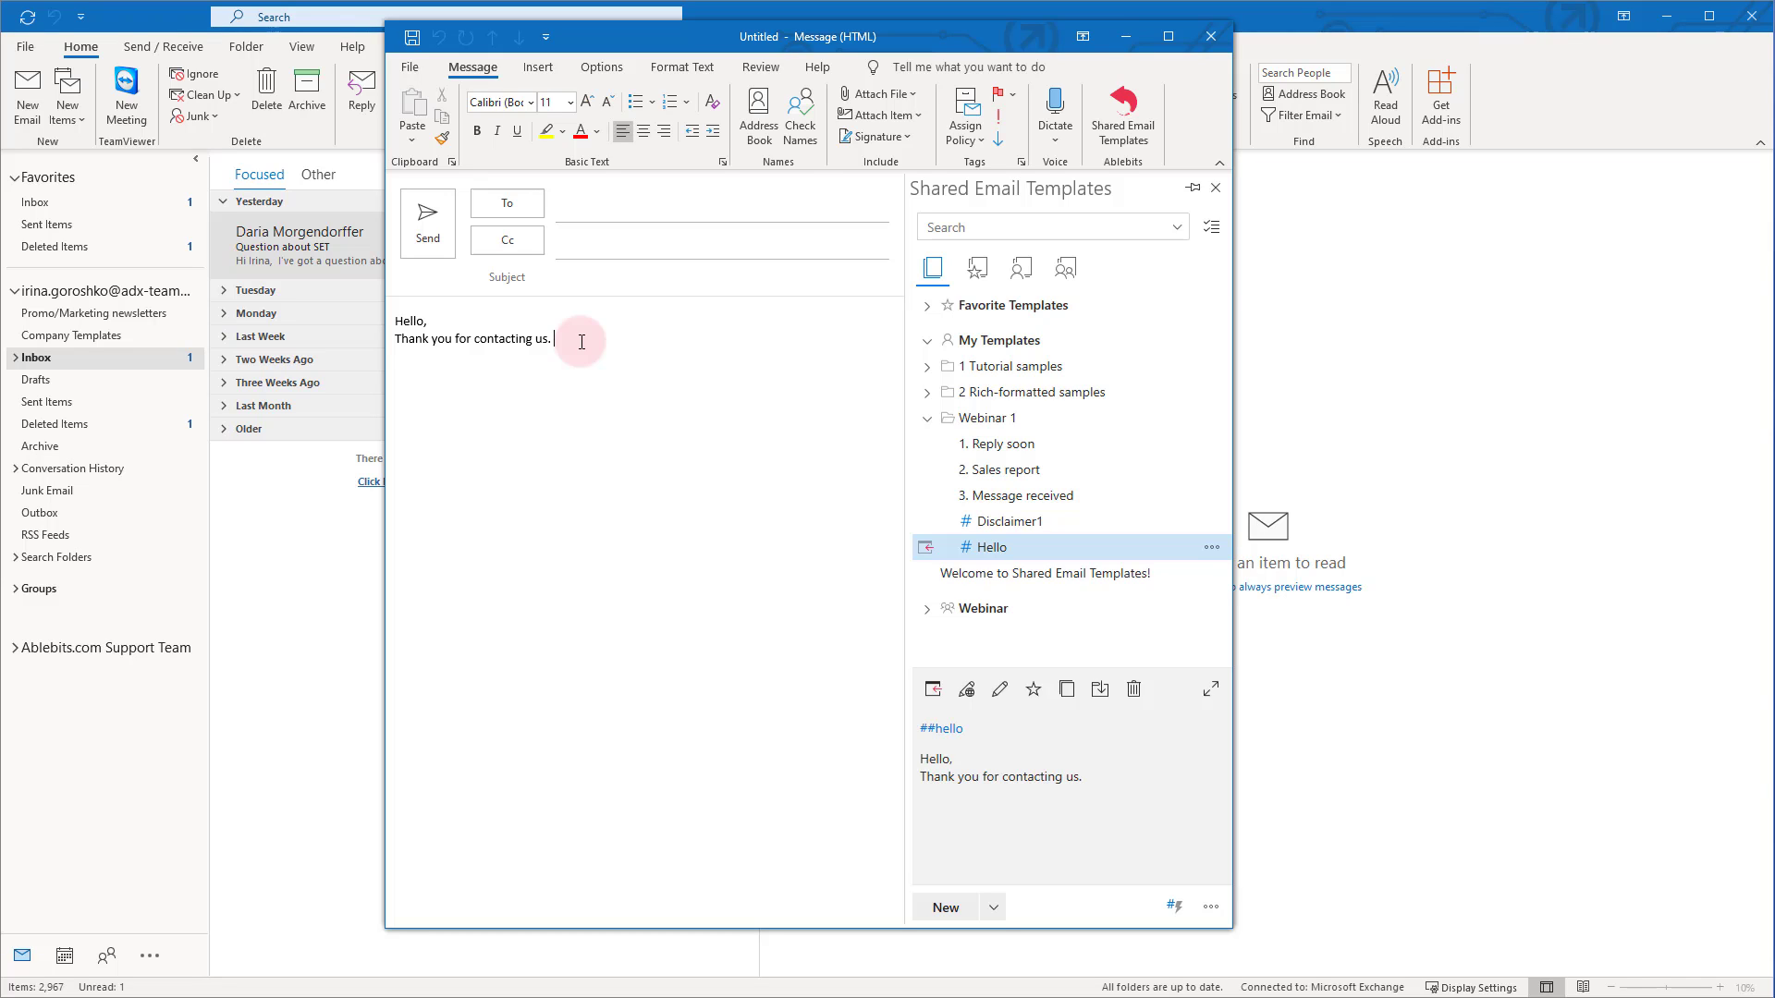
left_click_drag(582, 342, 370, 317)
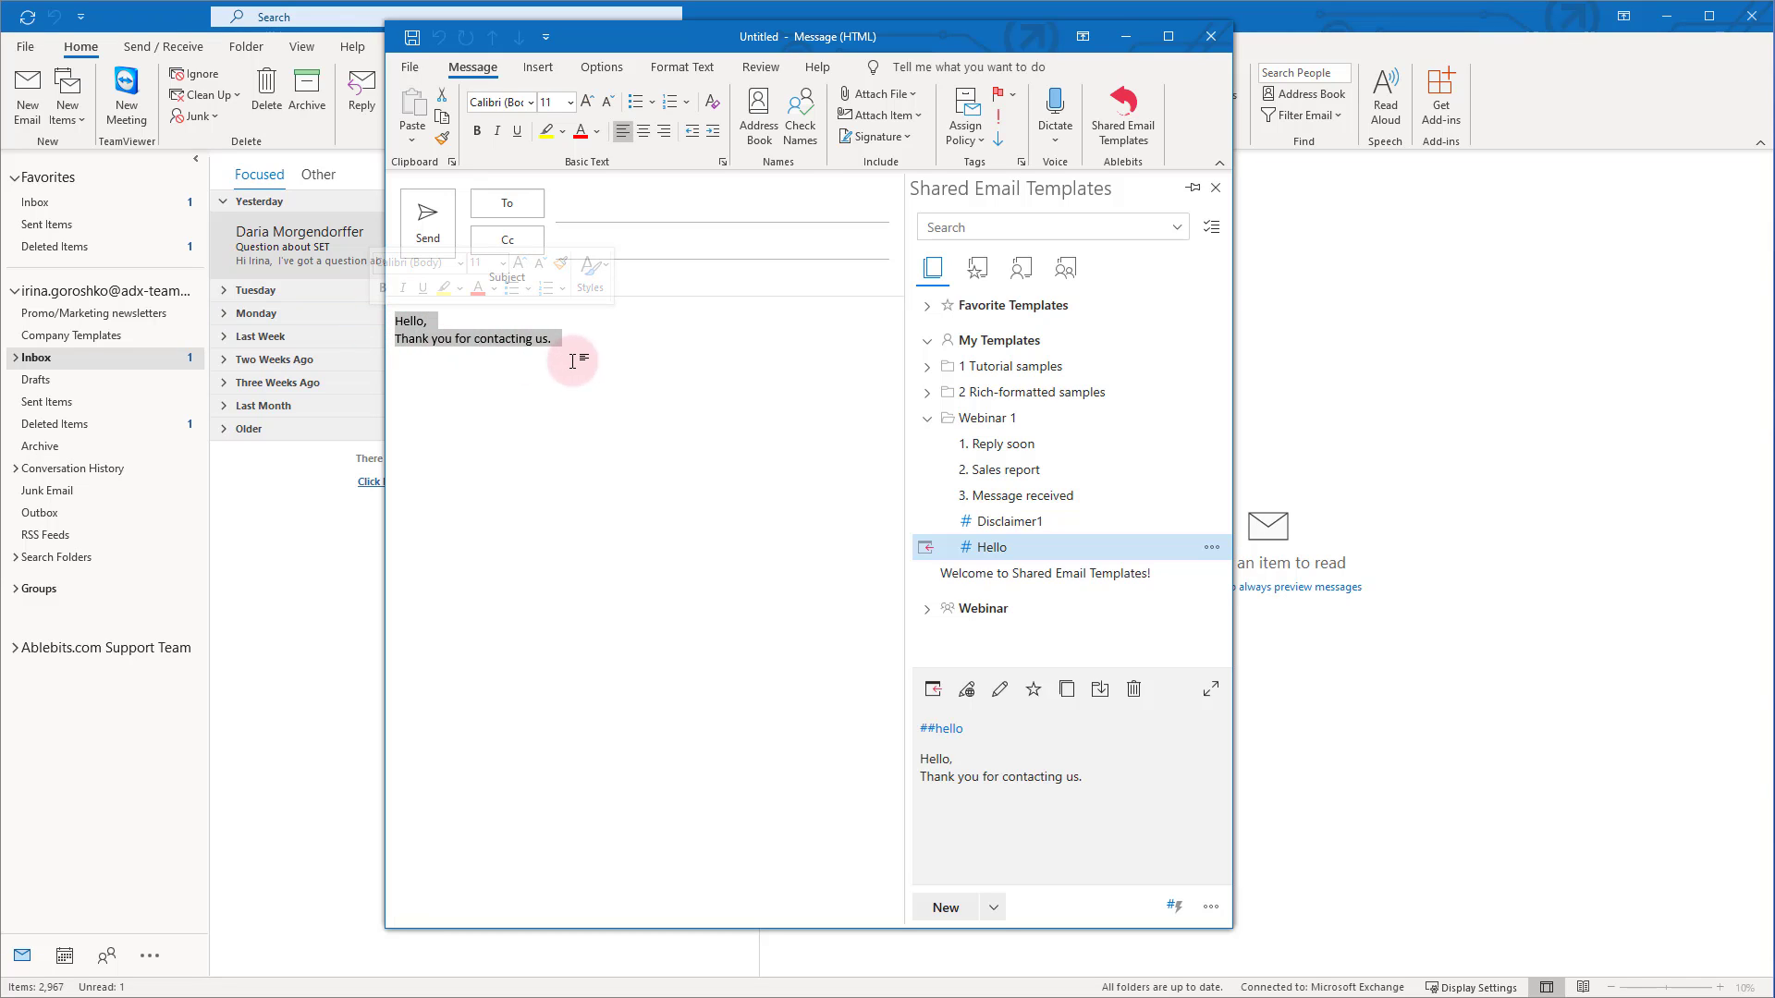
key("Delete")
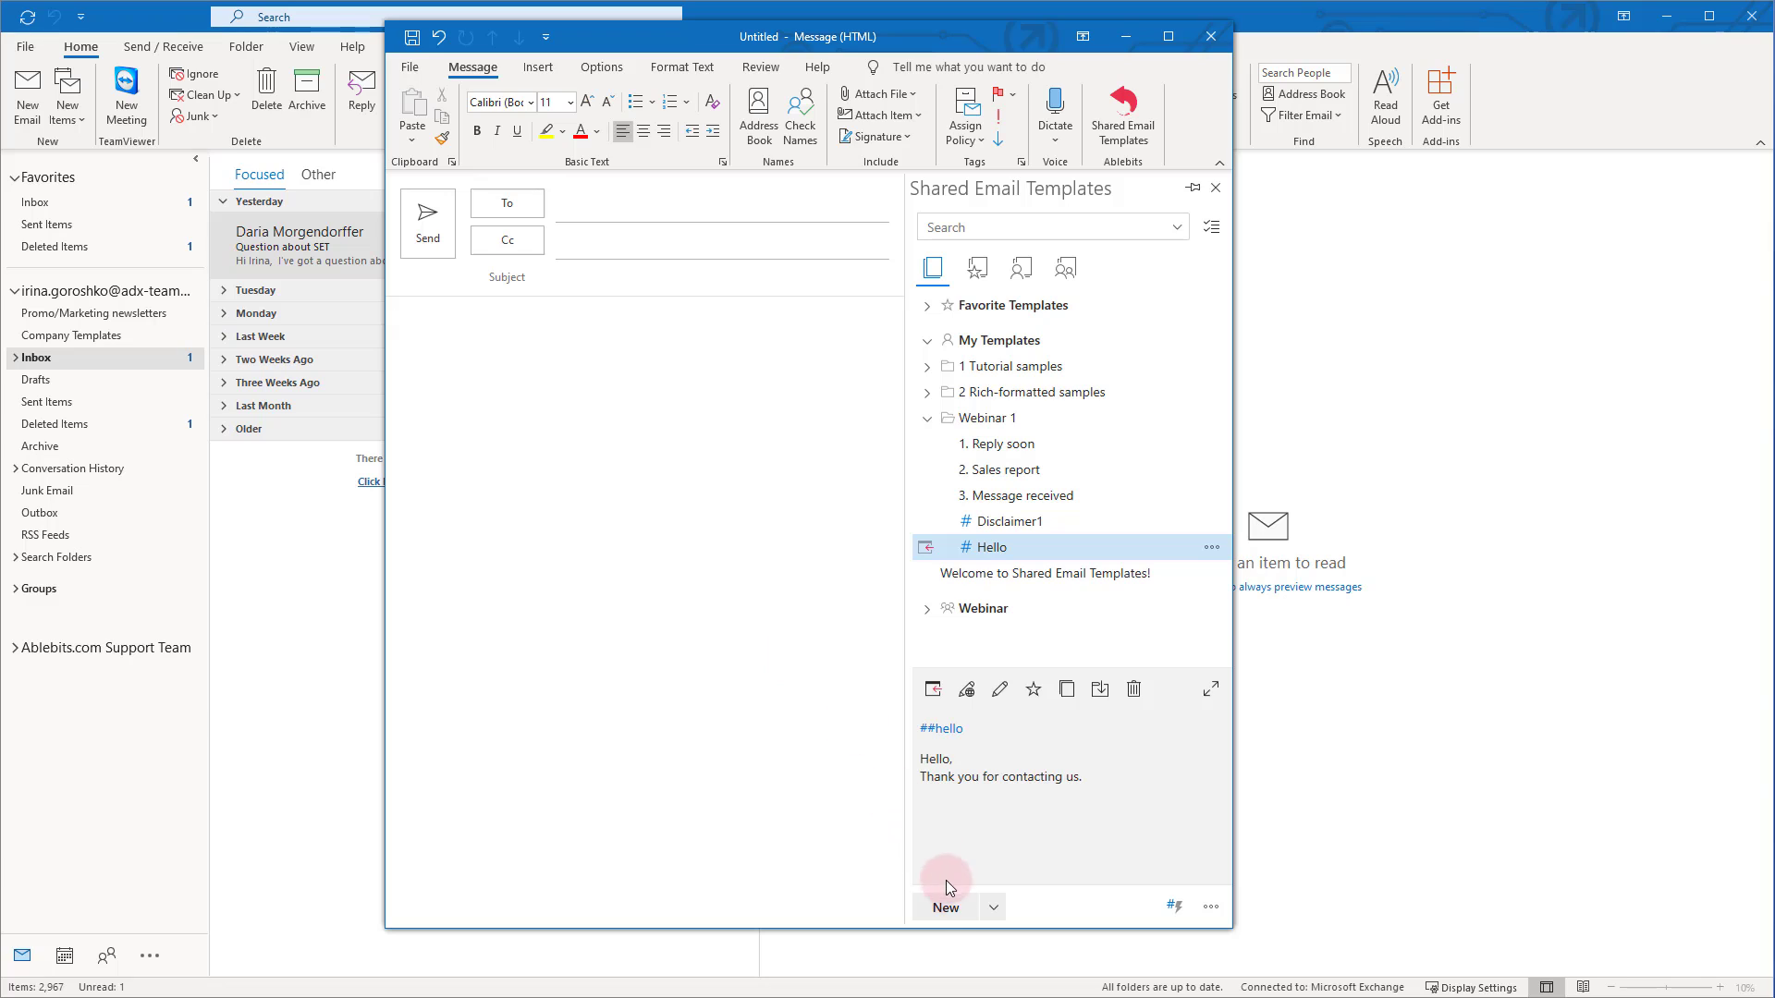
Create a new Webinar 1 template named Signature with a Best regards sign-off and job title
left_click(948, 908)
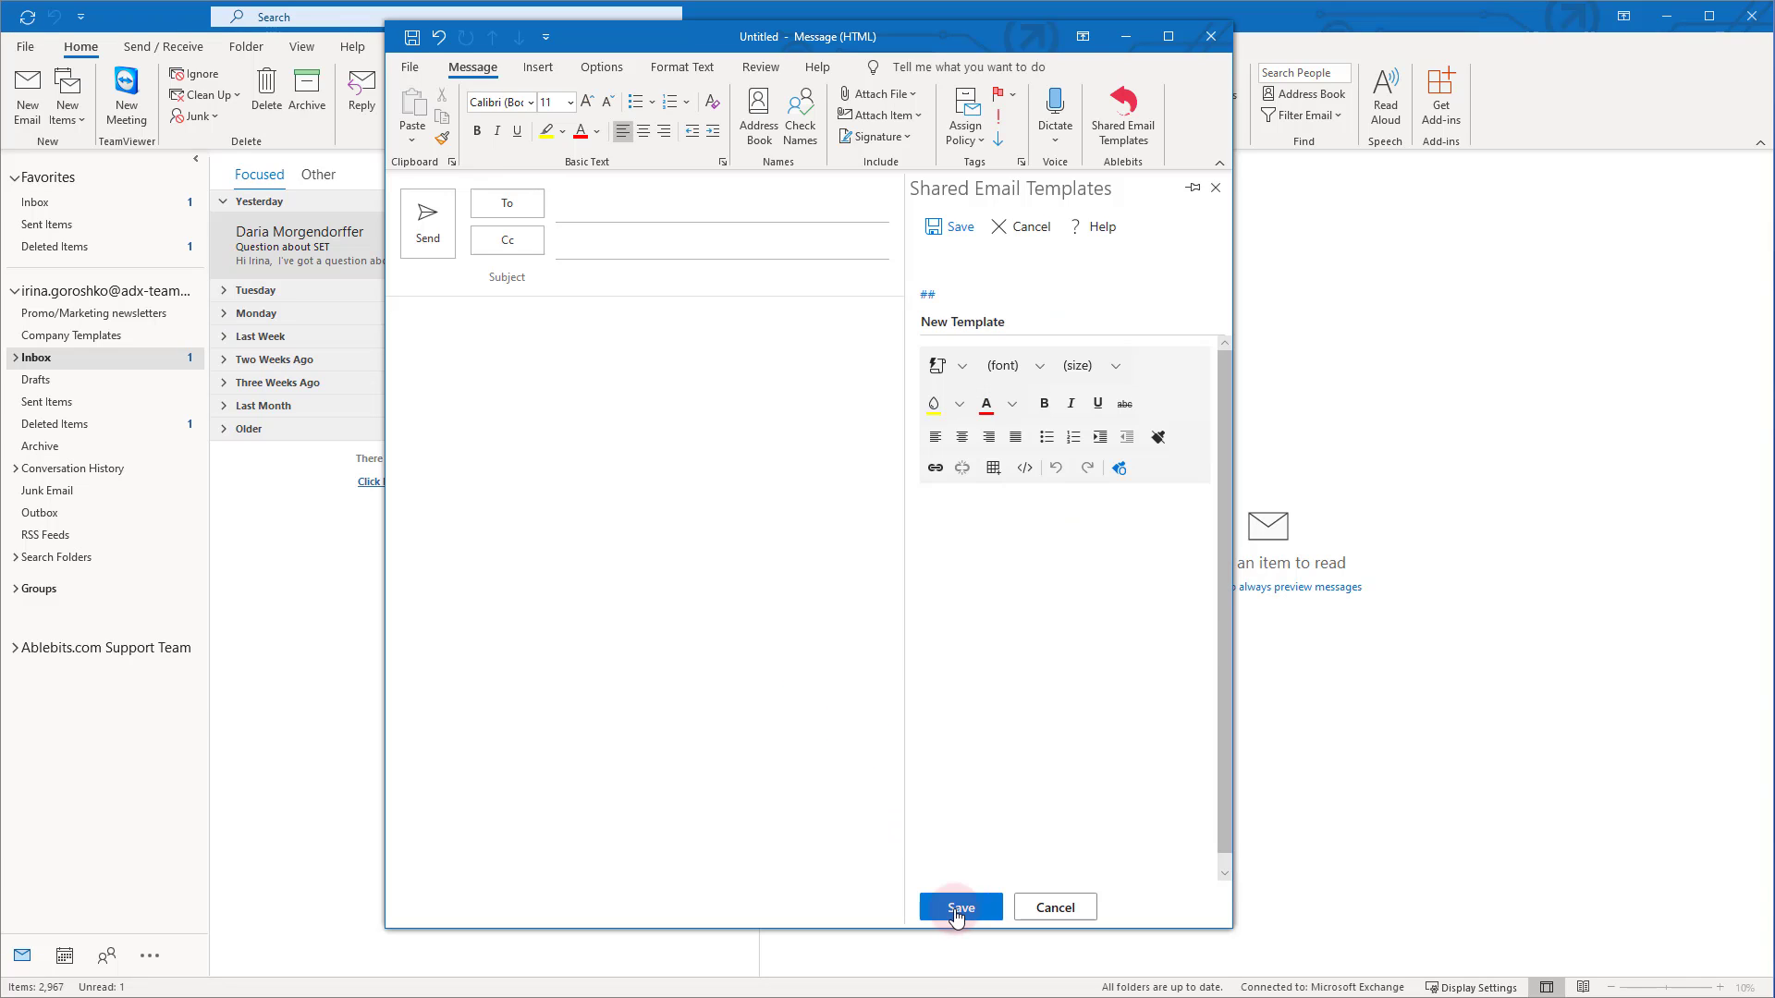
left_click(1016, 551)
type("B")
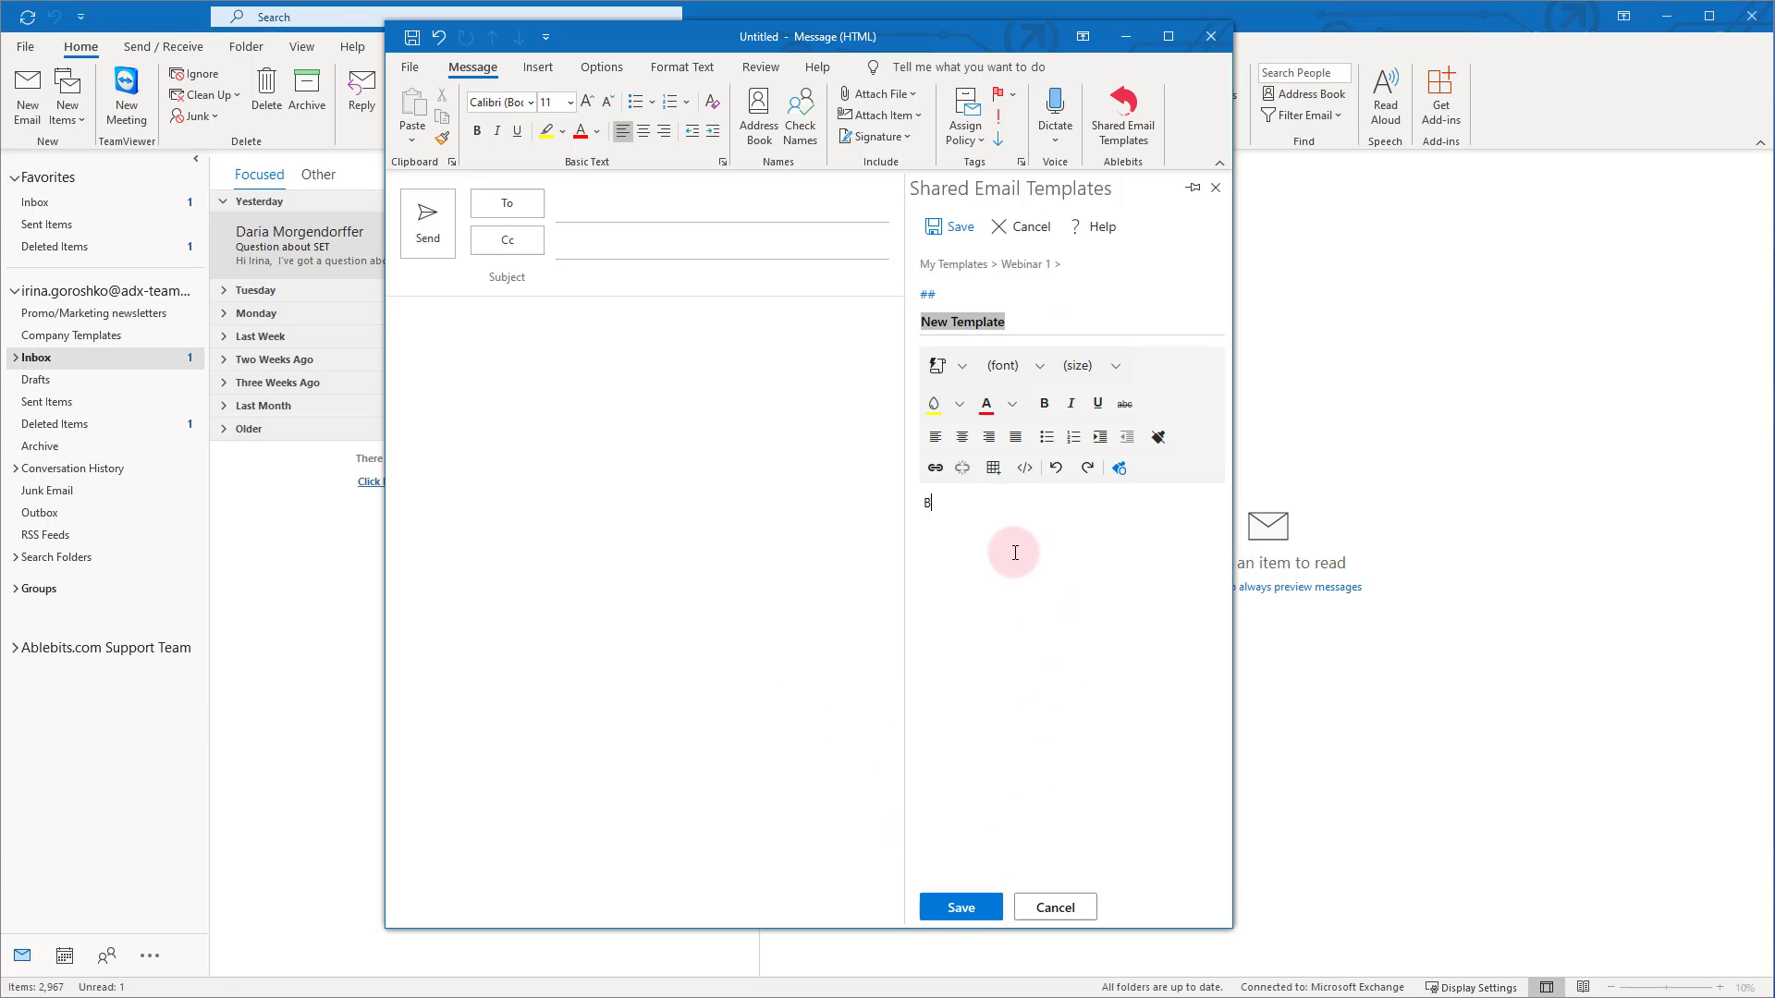
type("est ")
type("Marketing Manager")
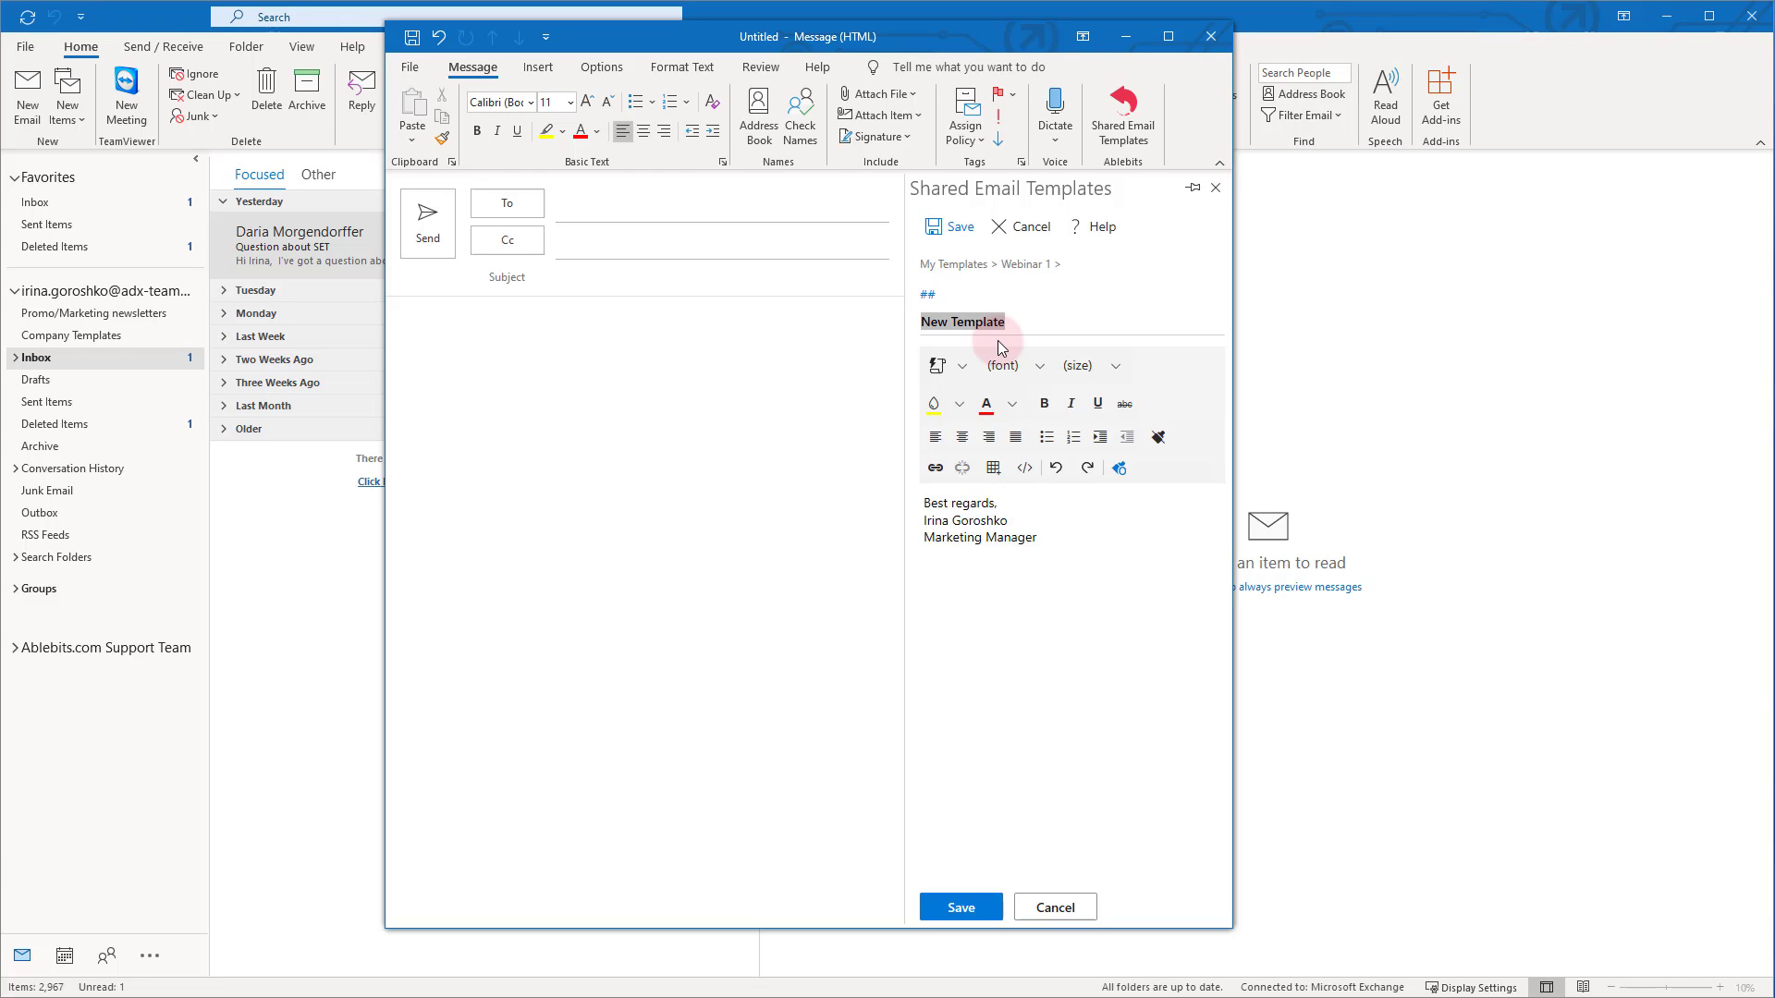
left_click(1026, 321)
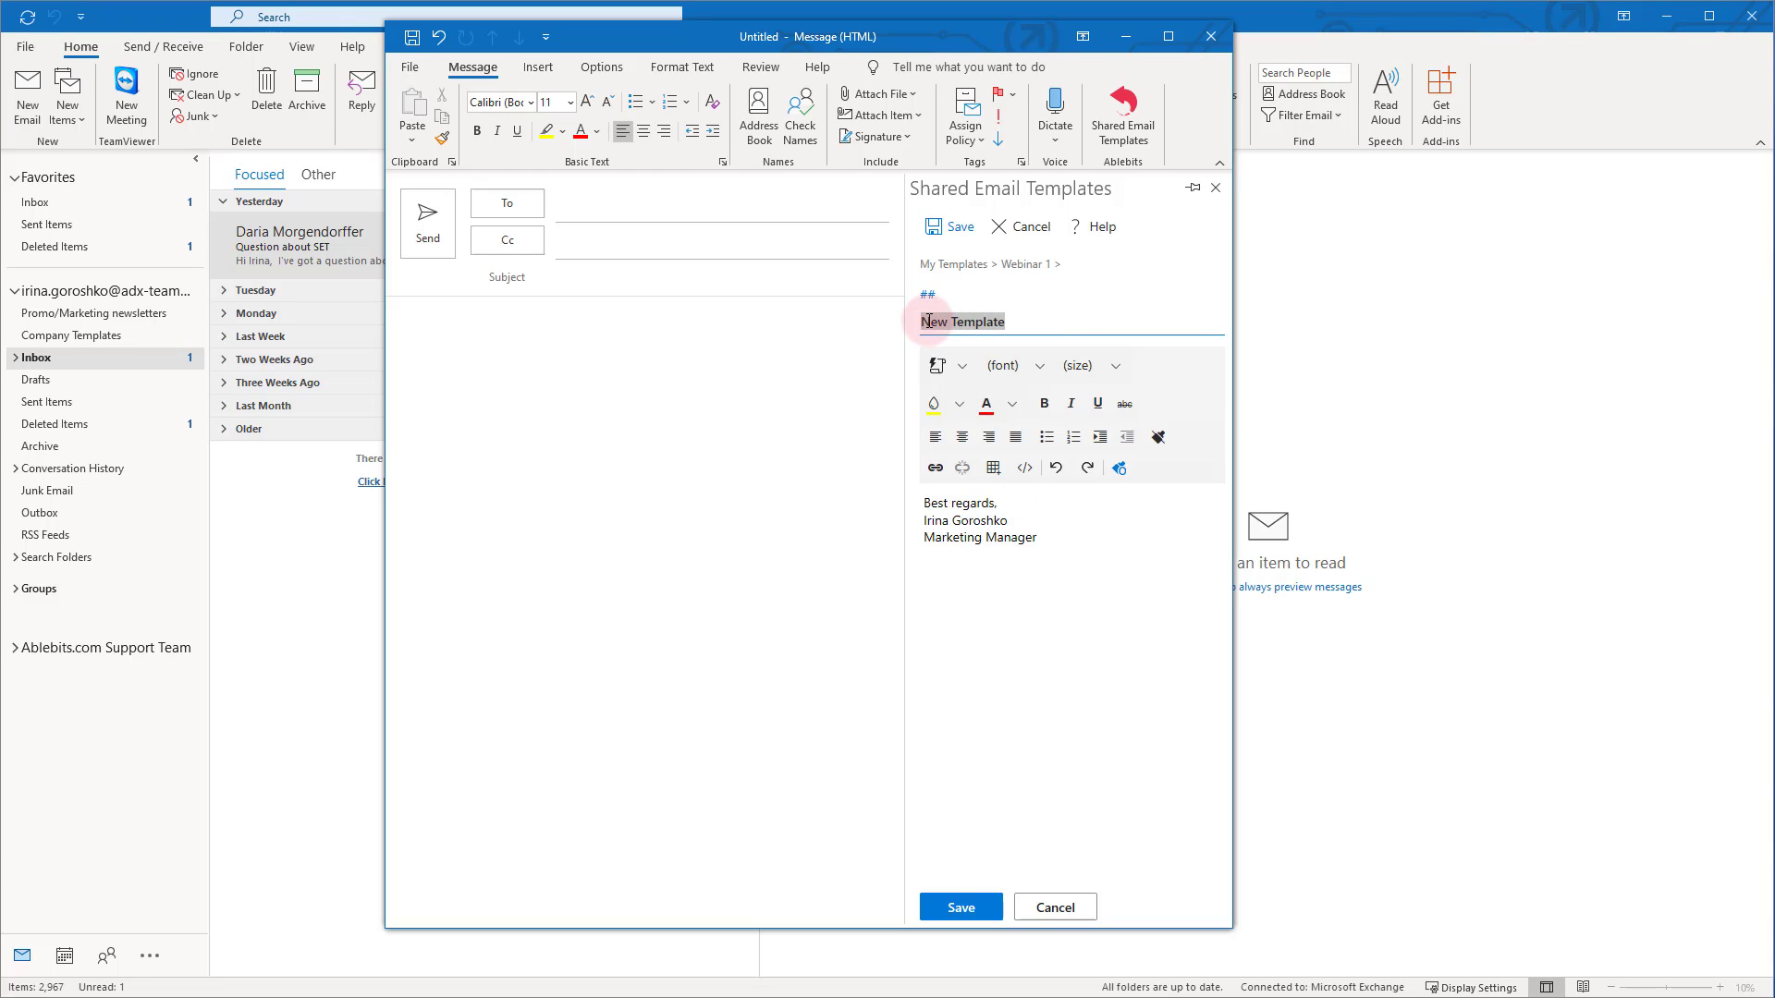
type("Signature")
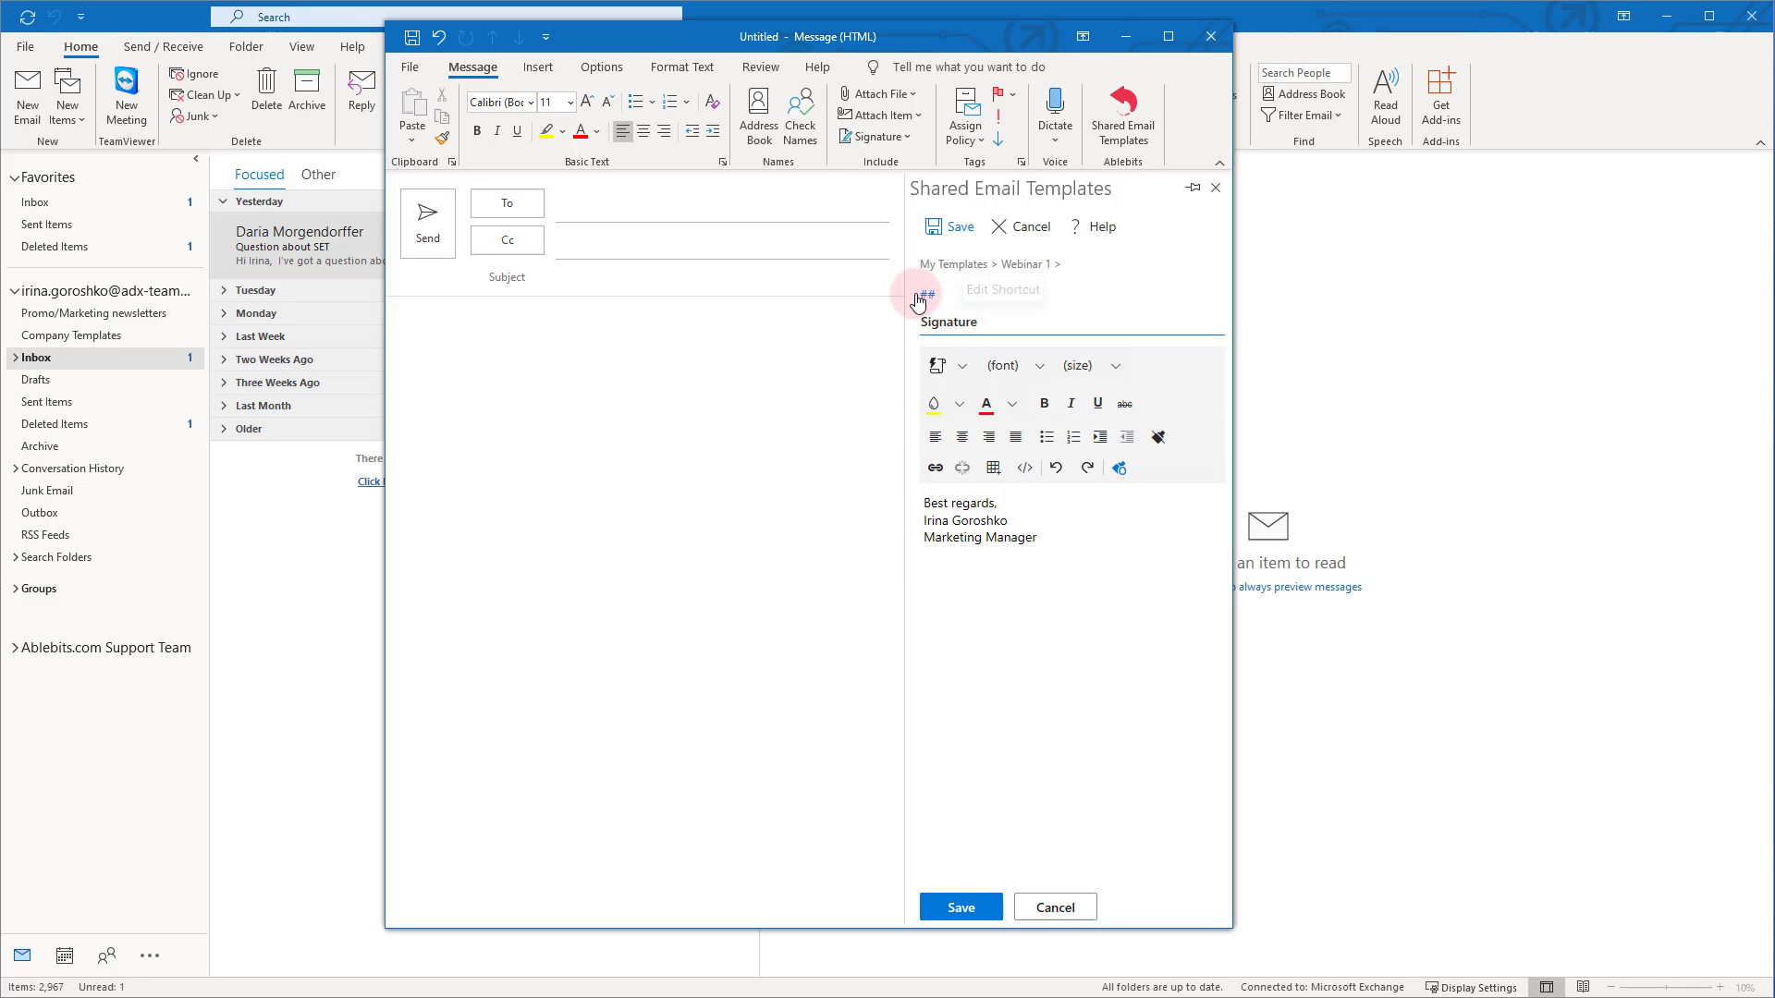
Give the Signature template the ##sign_small shortcut and save it
left_click(928, 296)
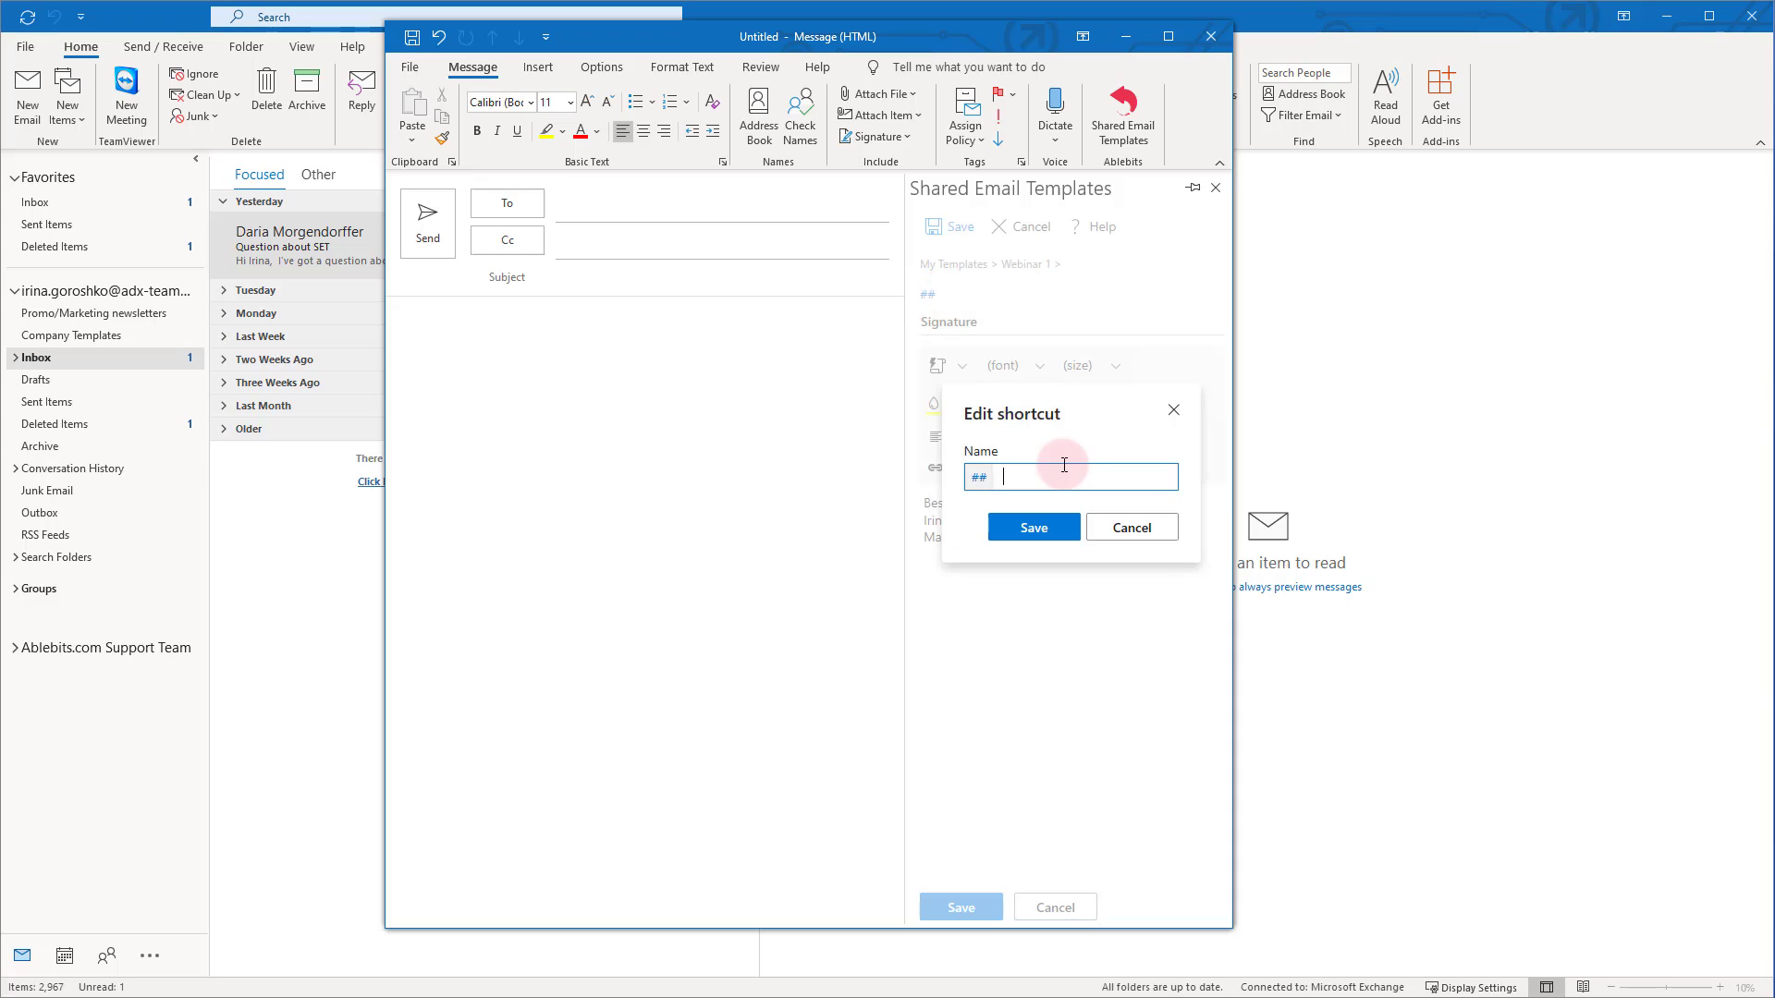
type("sign_small")
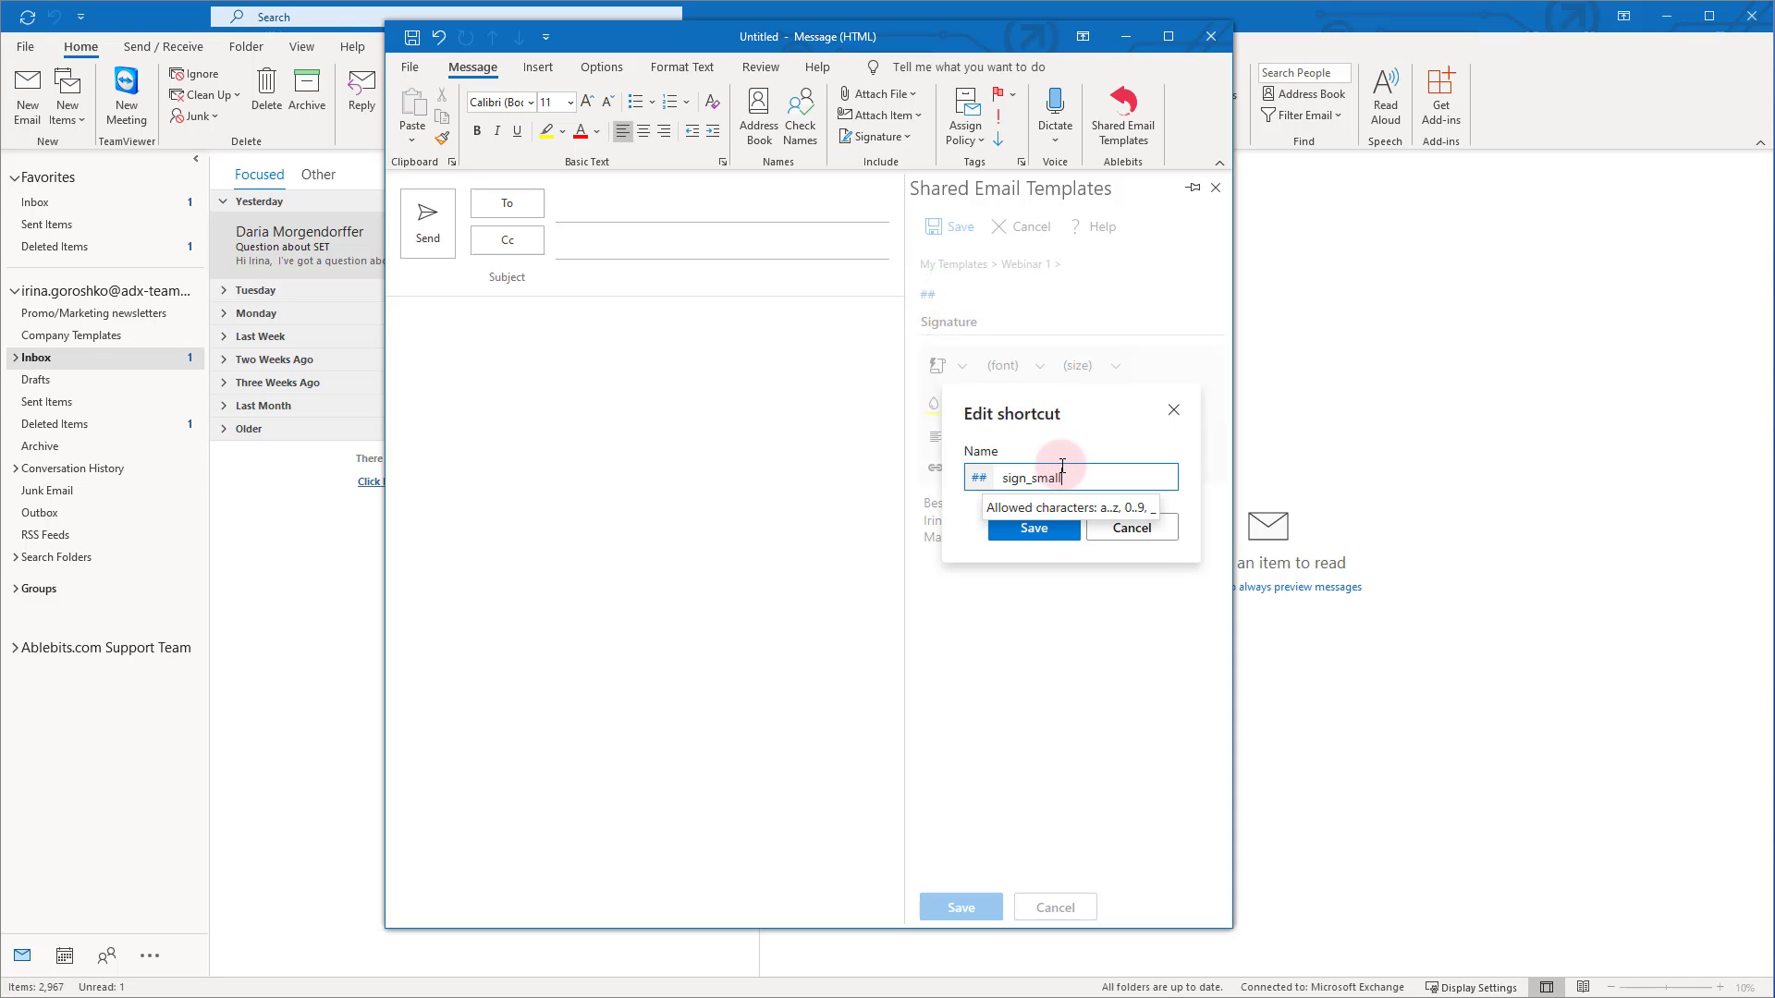
left_click(1037, 530)
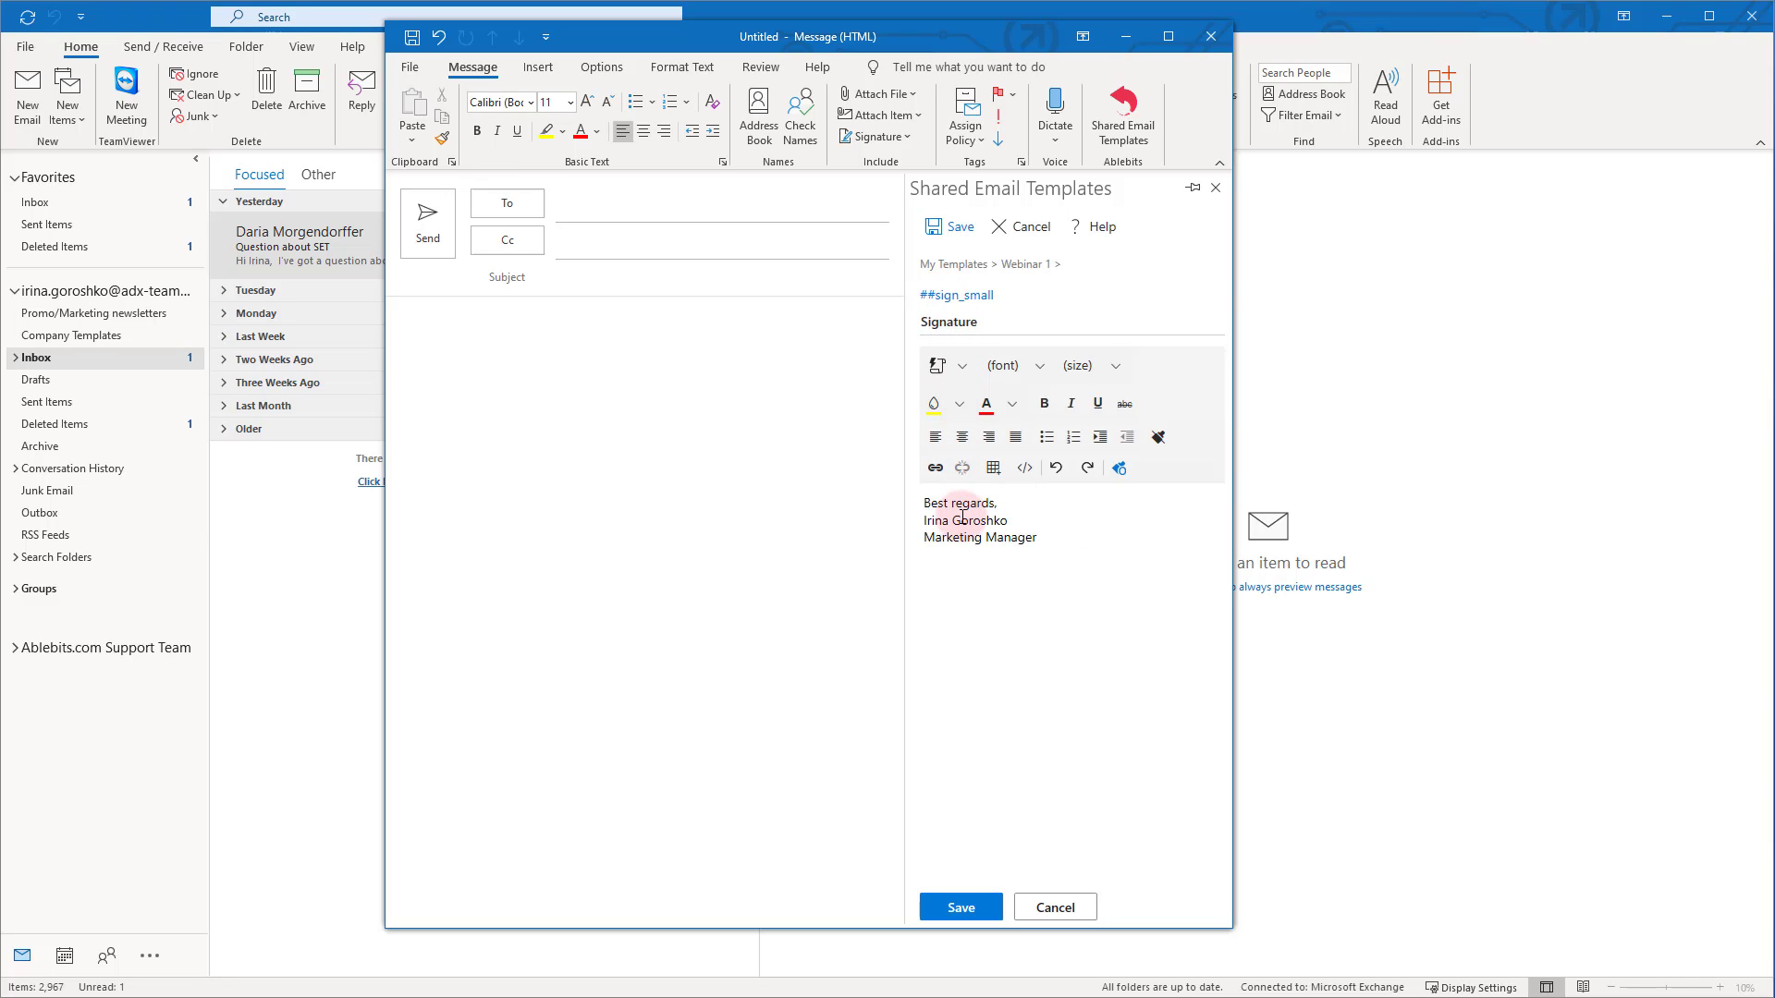
left_click(935, 297)
left_click(1106, 475)
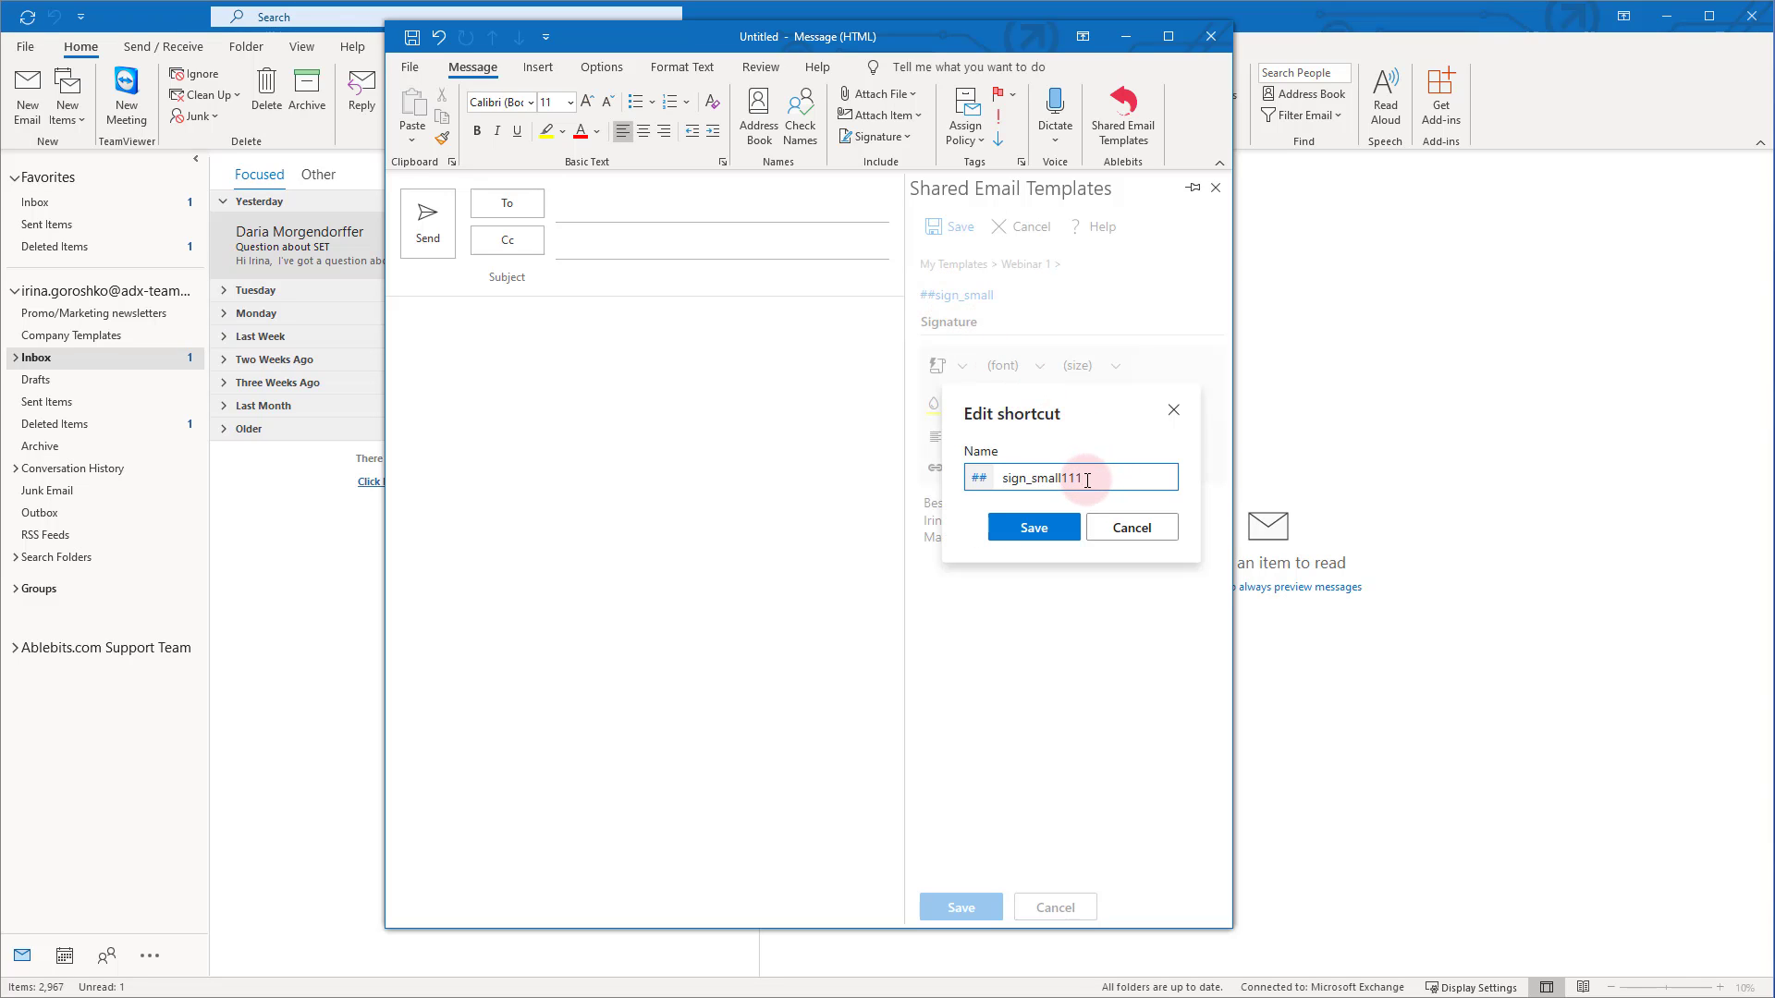
left_click(1061, 524)
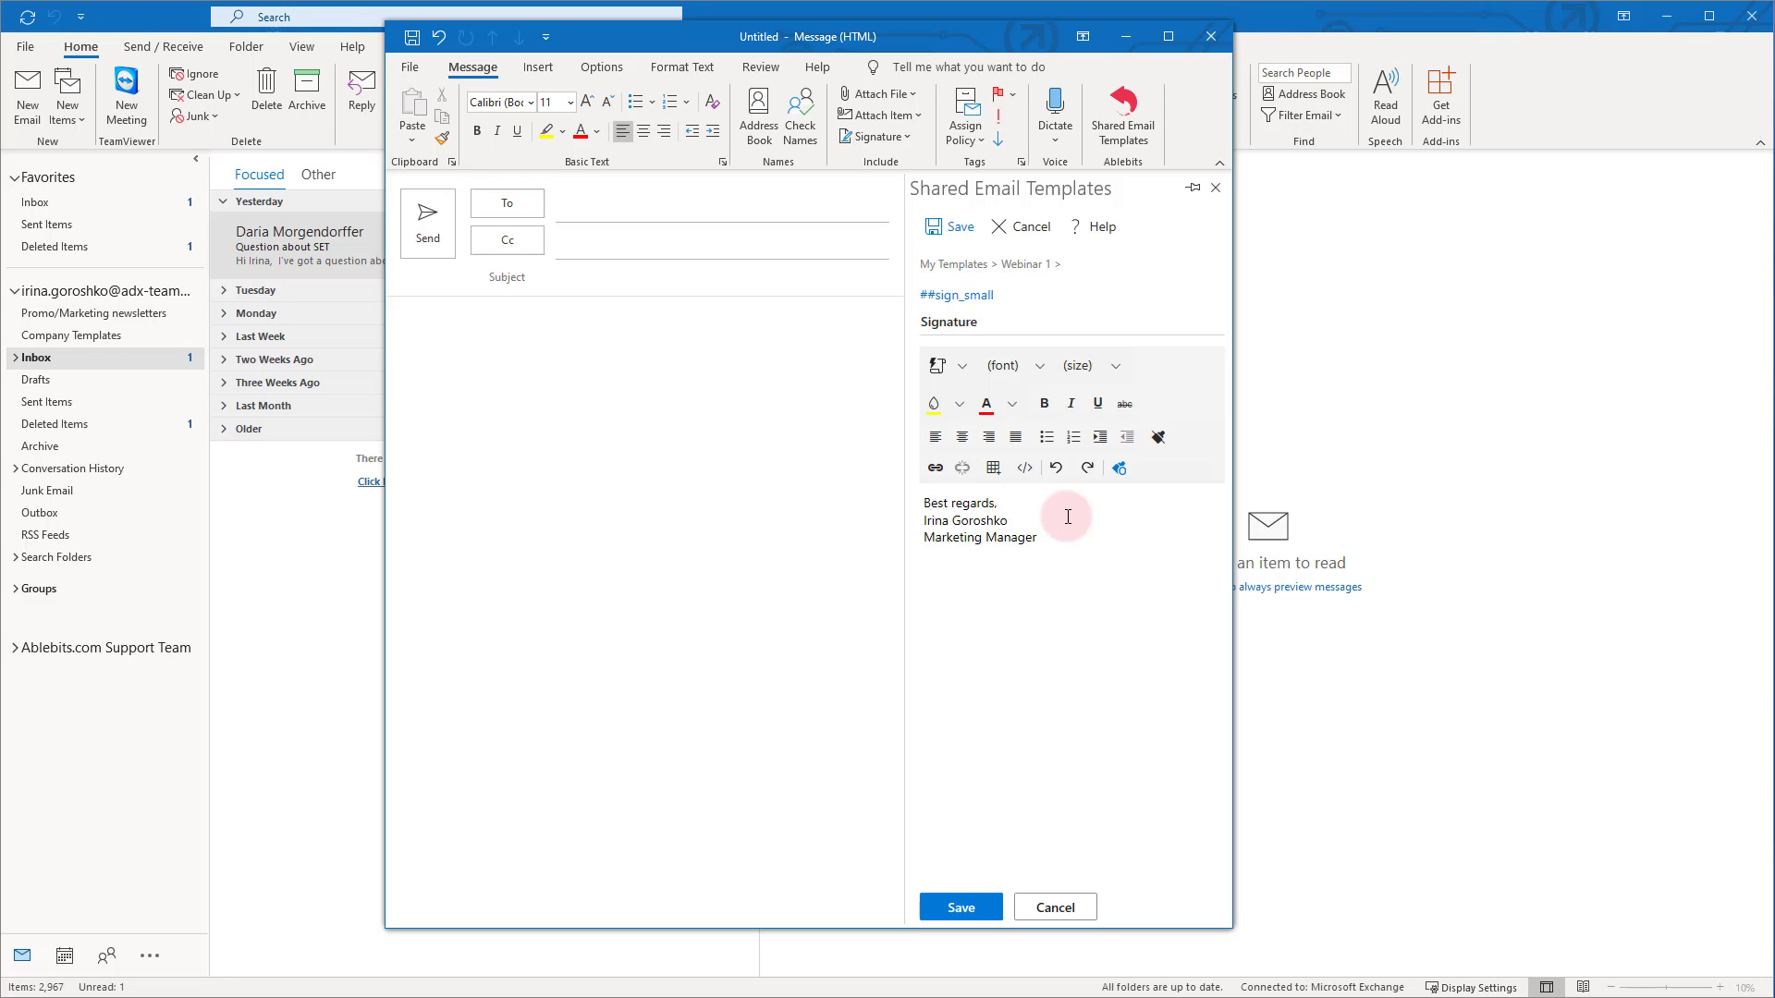
left_click(950, 229)
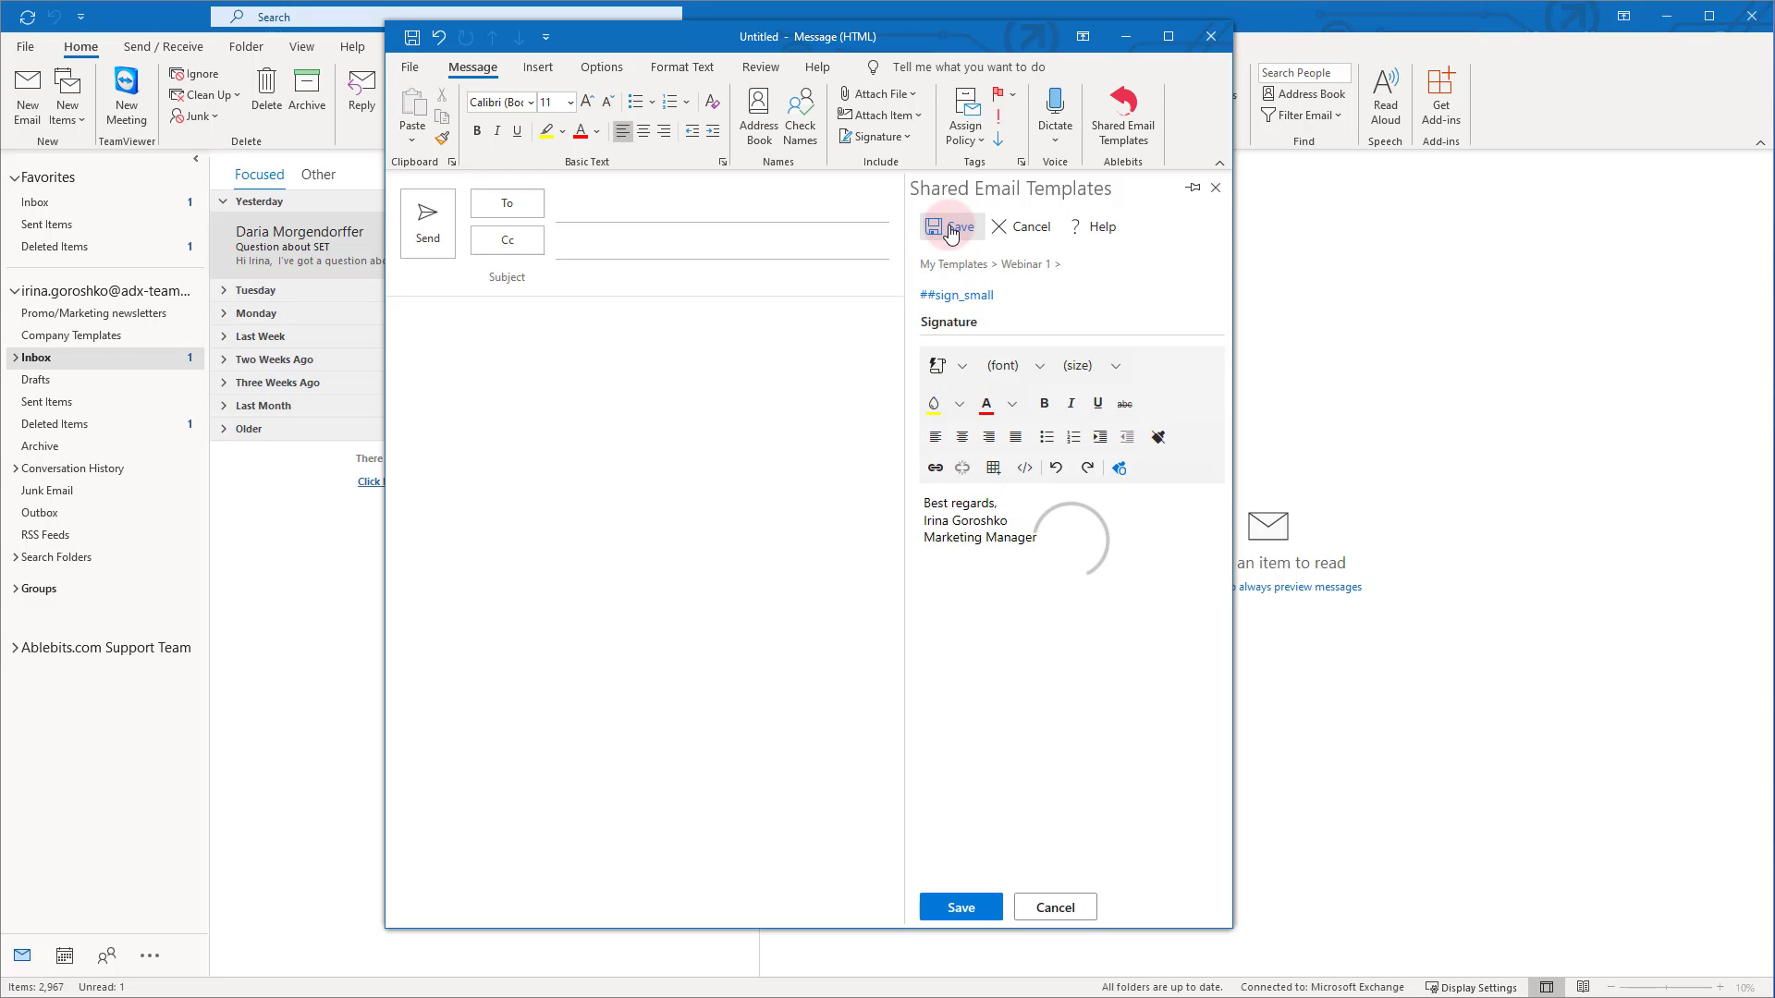
left_click(486, 314)
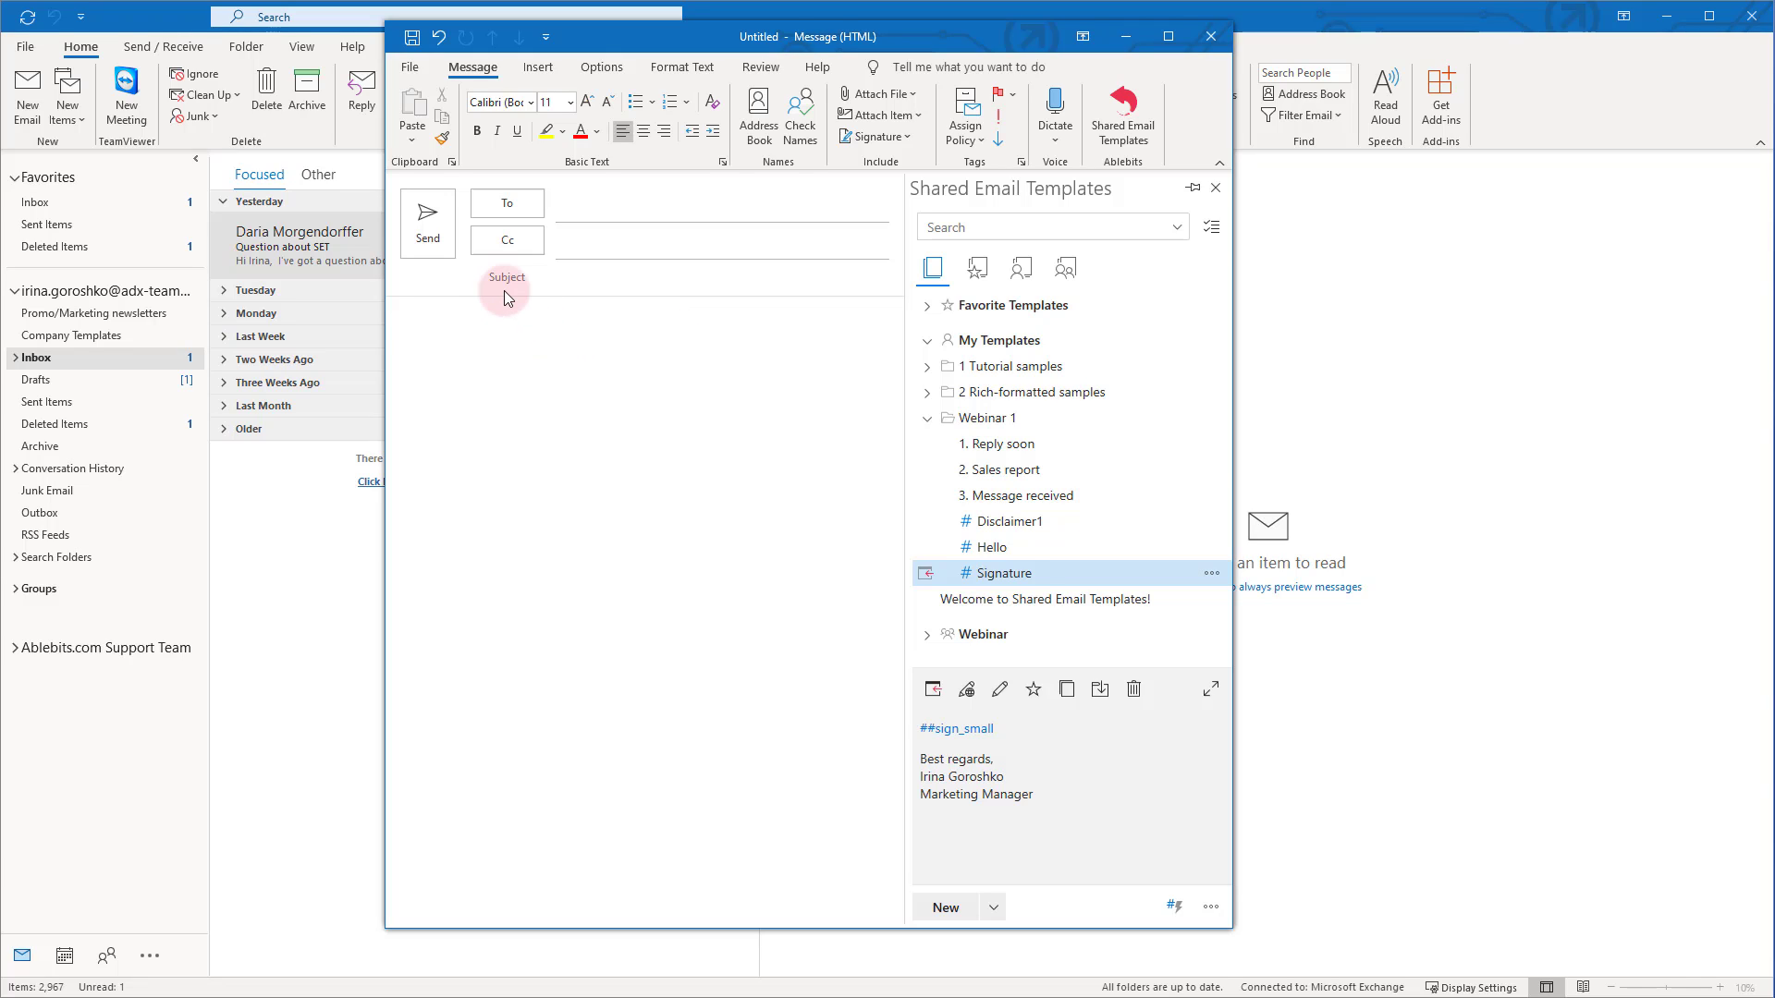
Type ##hello ##sign_small ##dc_green in the message and expand them into greeting, signature and disclaimer
type("##")
type("hello ")
type("##s")
type("ign_small ")
type("##d")
type("c")
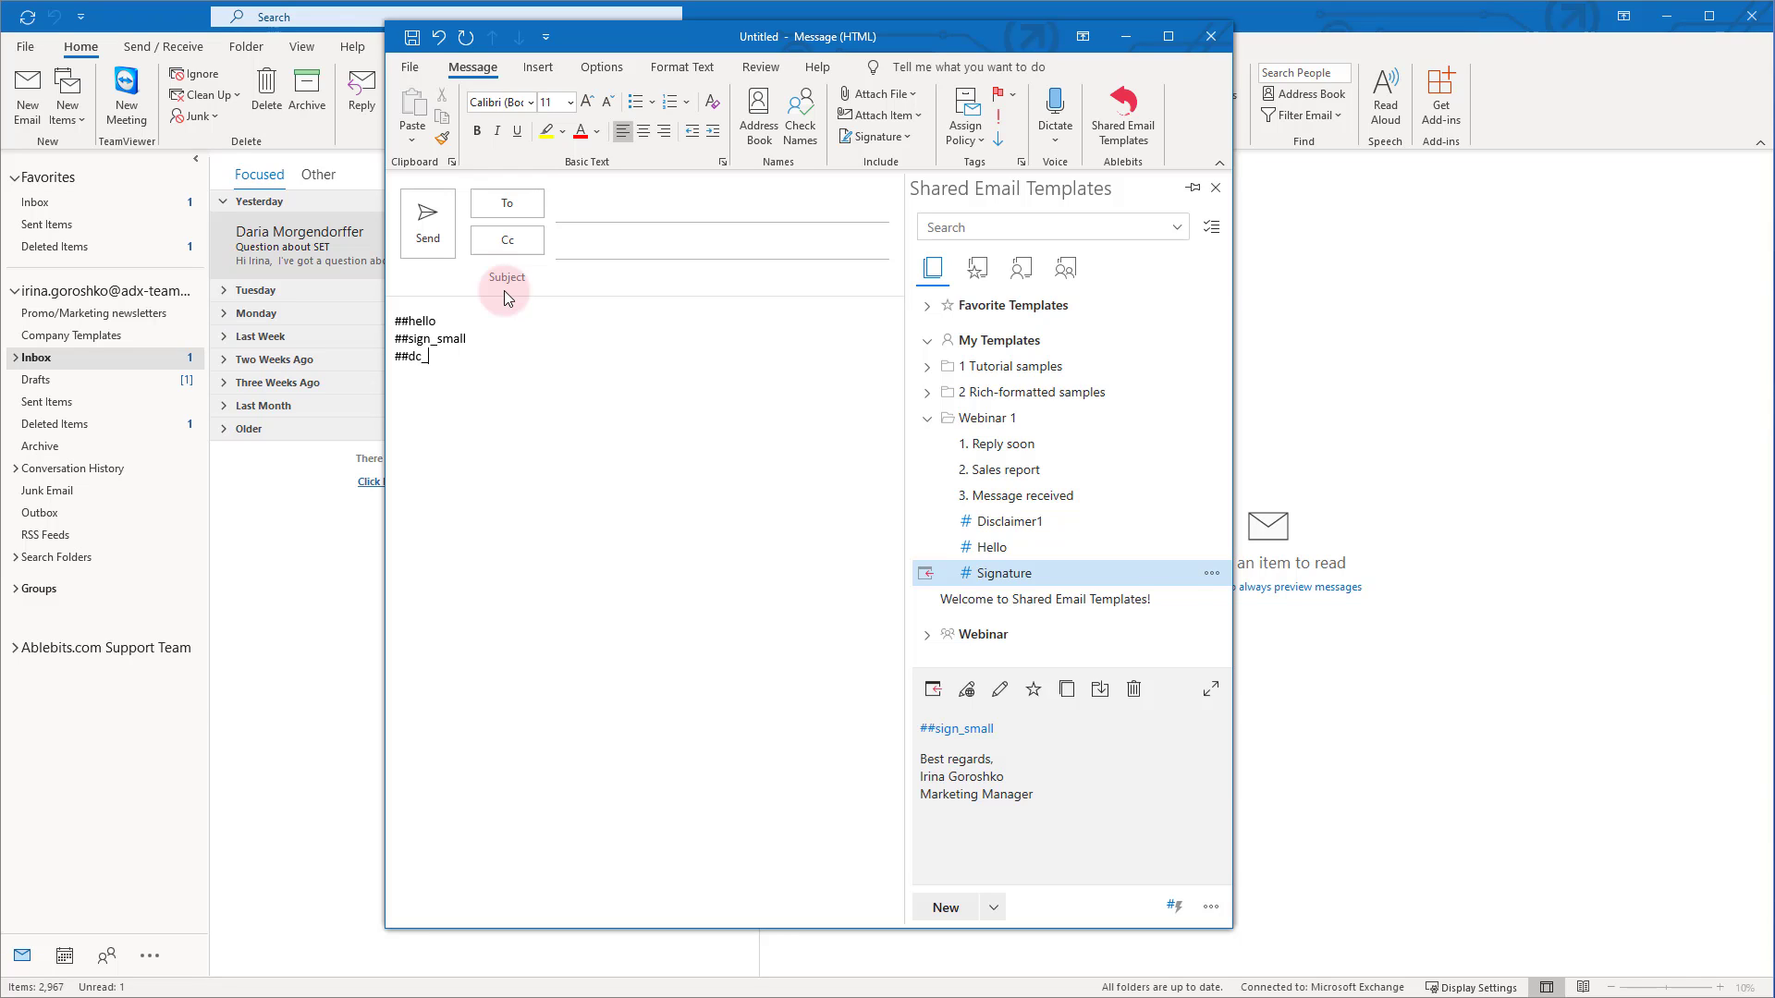
type("_")
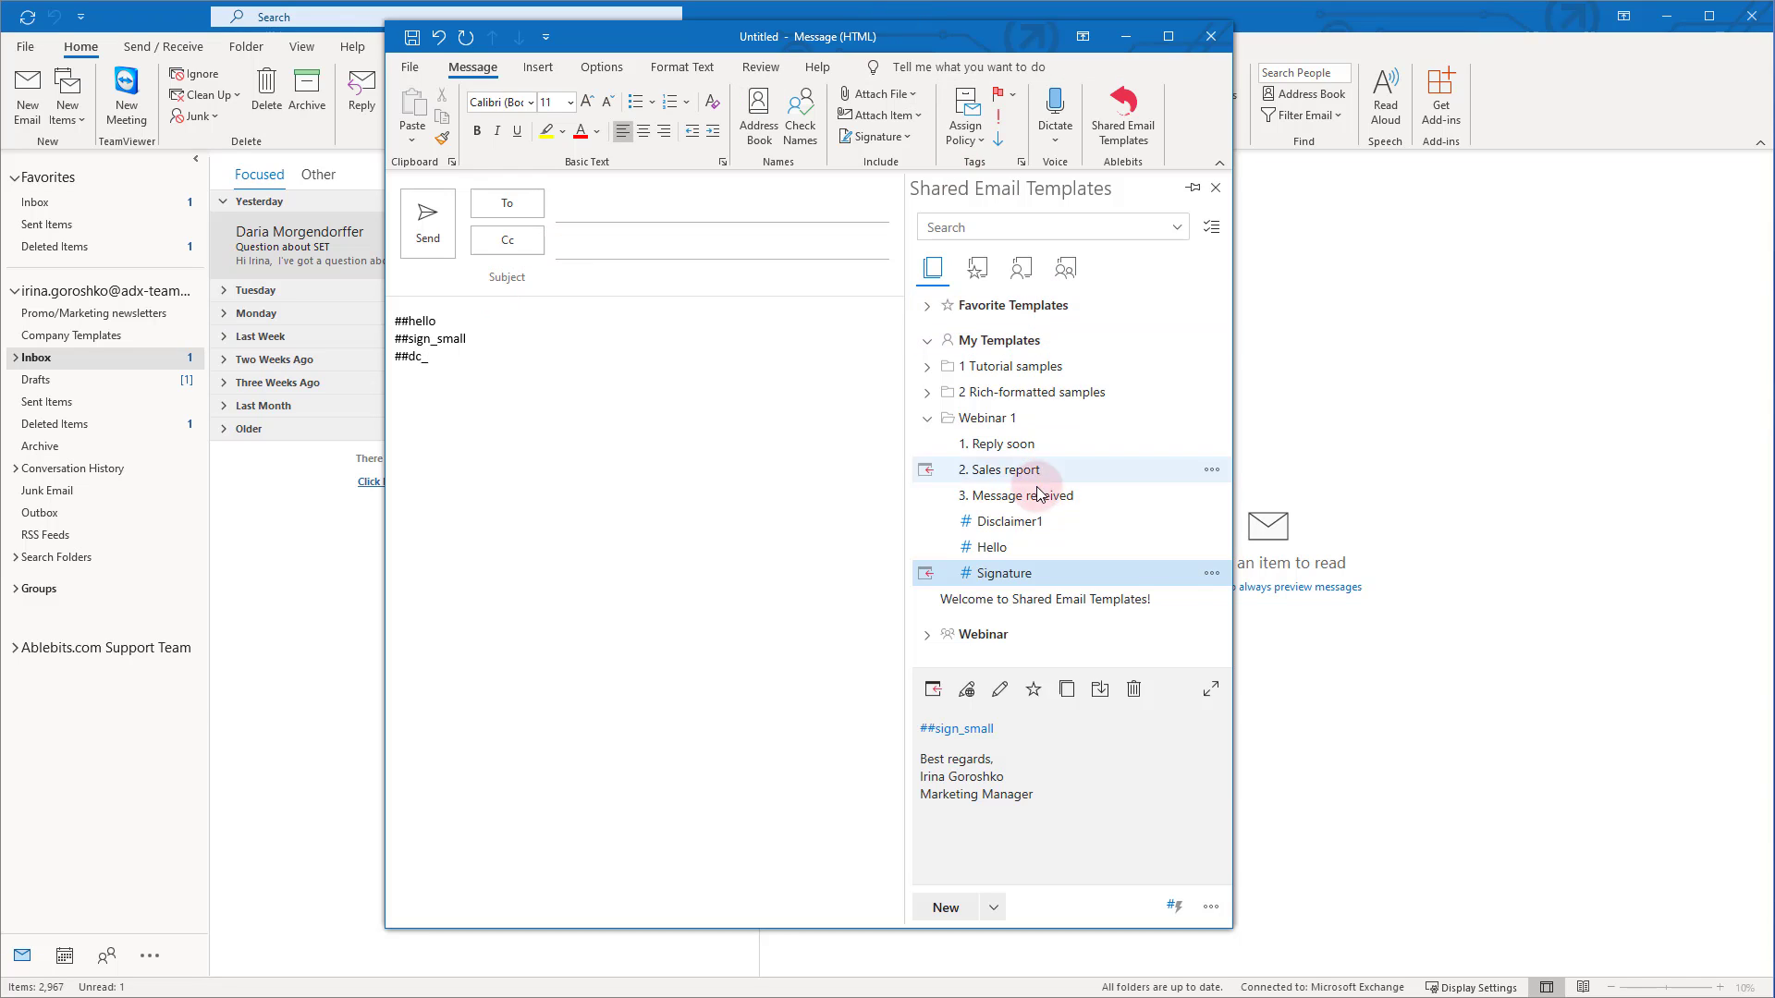
left_click(1027, 521)
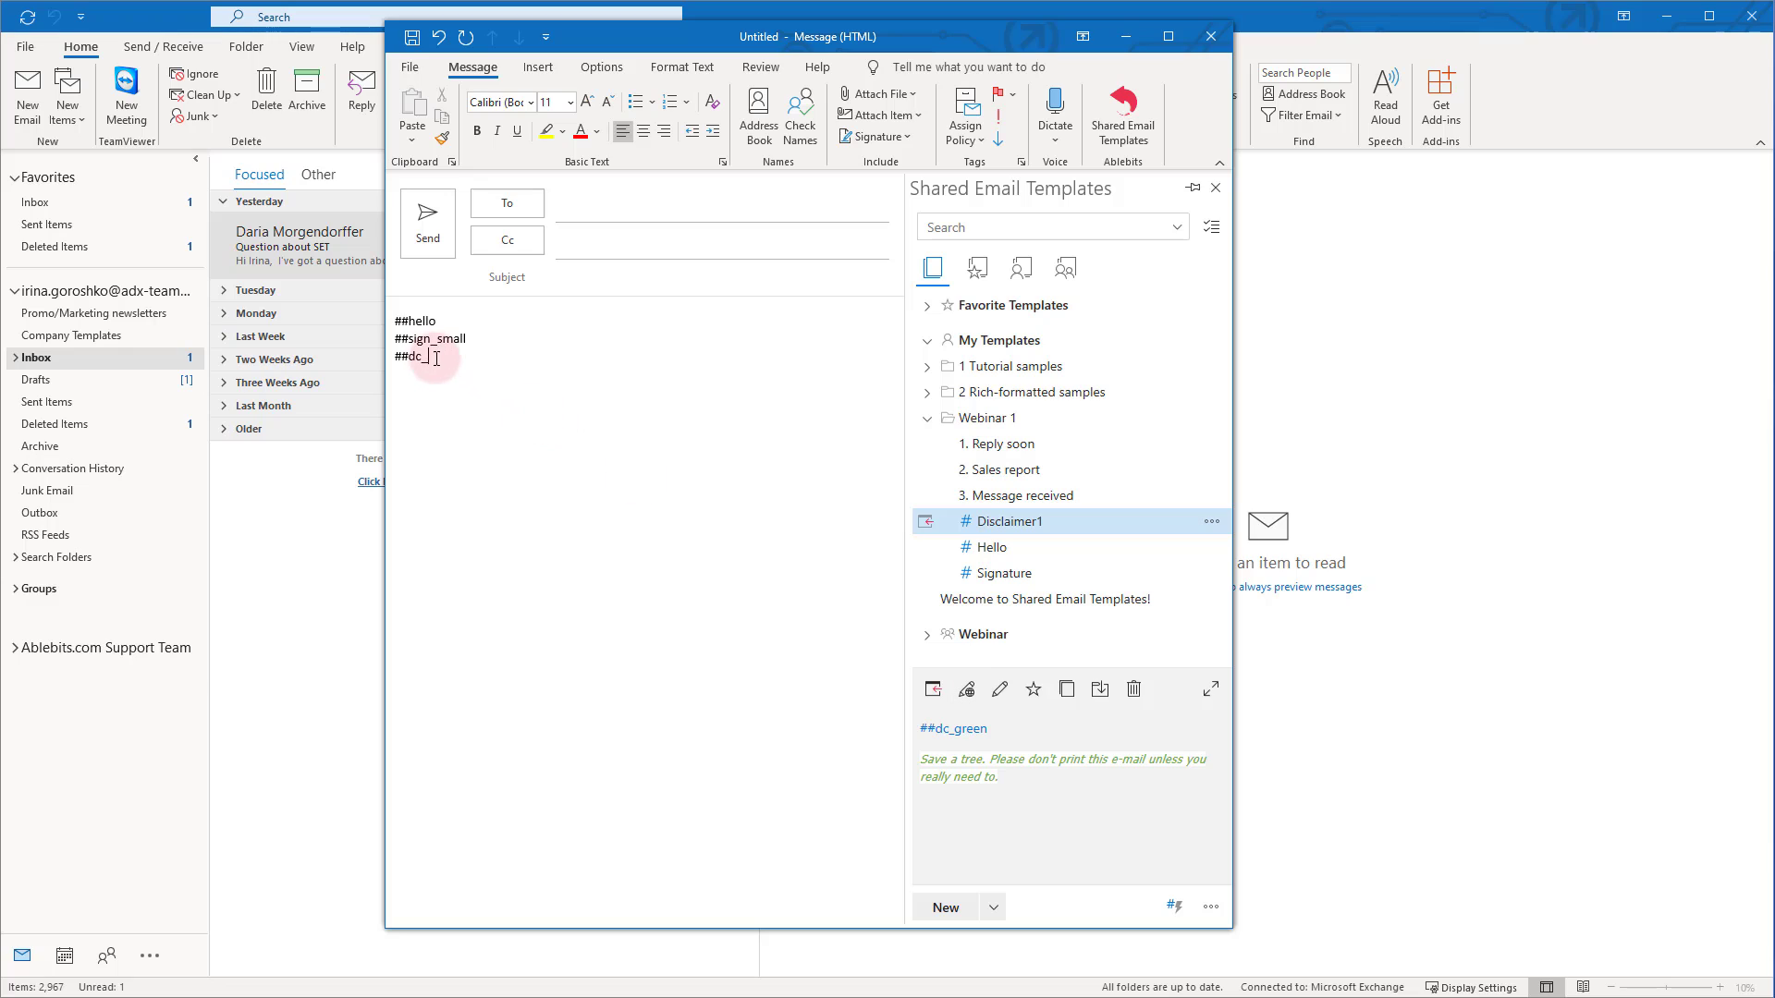
type("green")
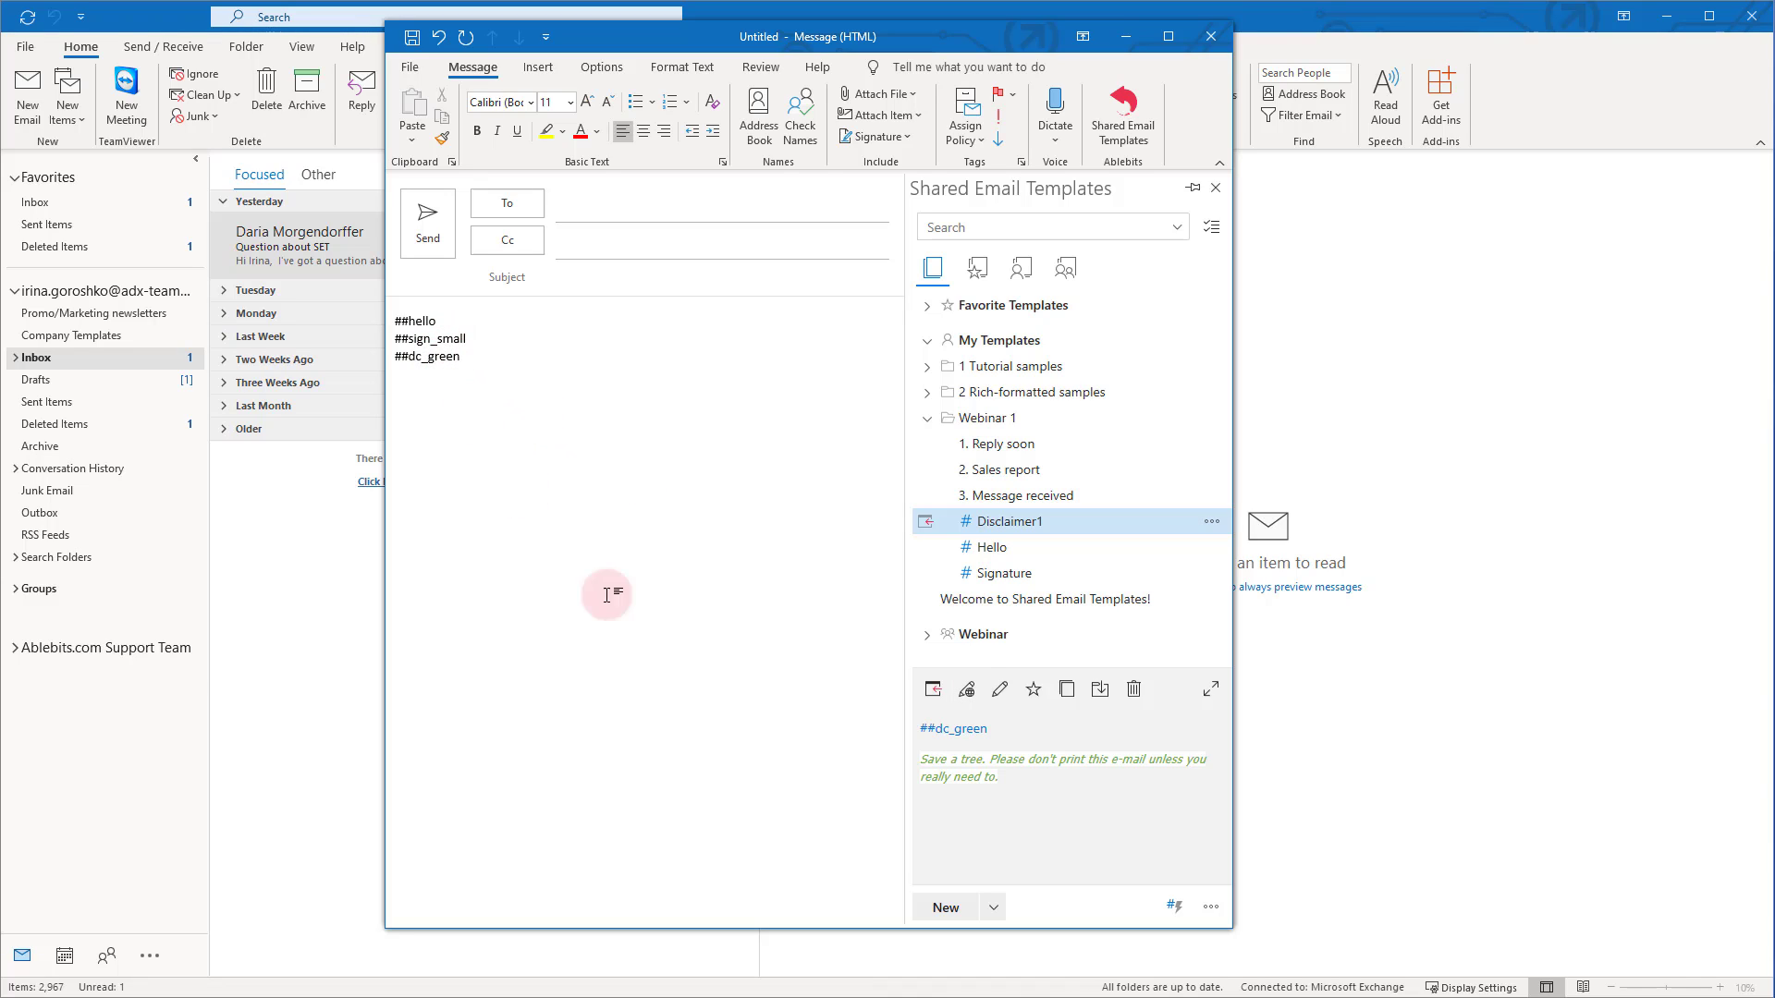
left_click(1170, 910)
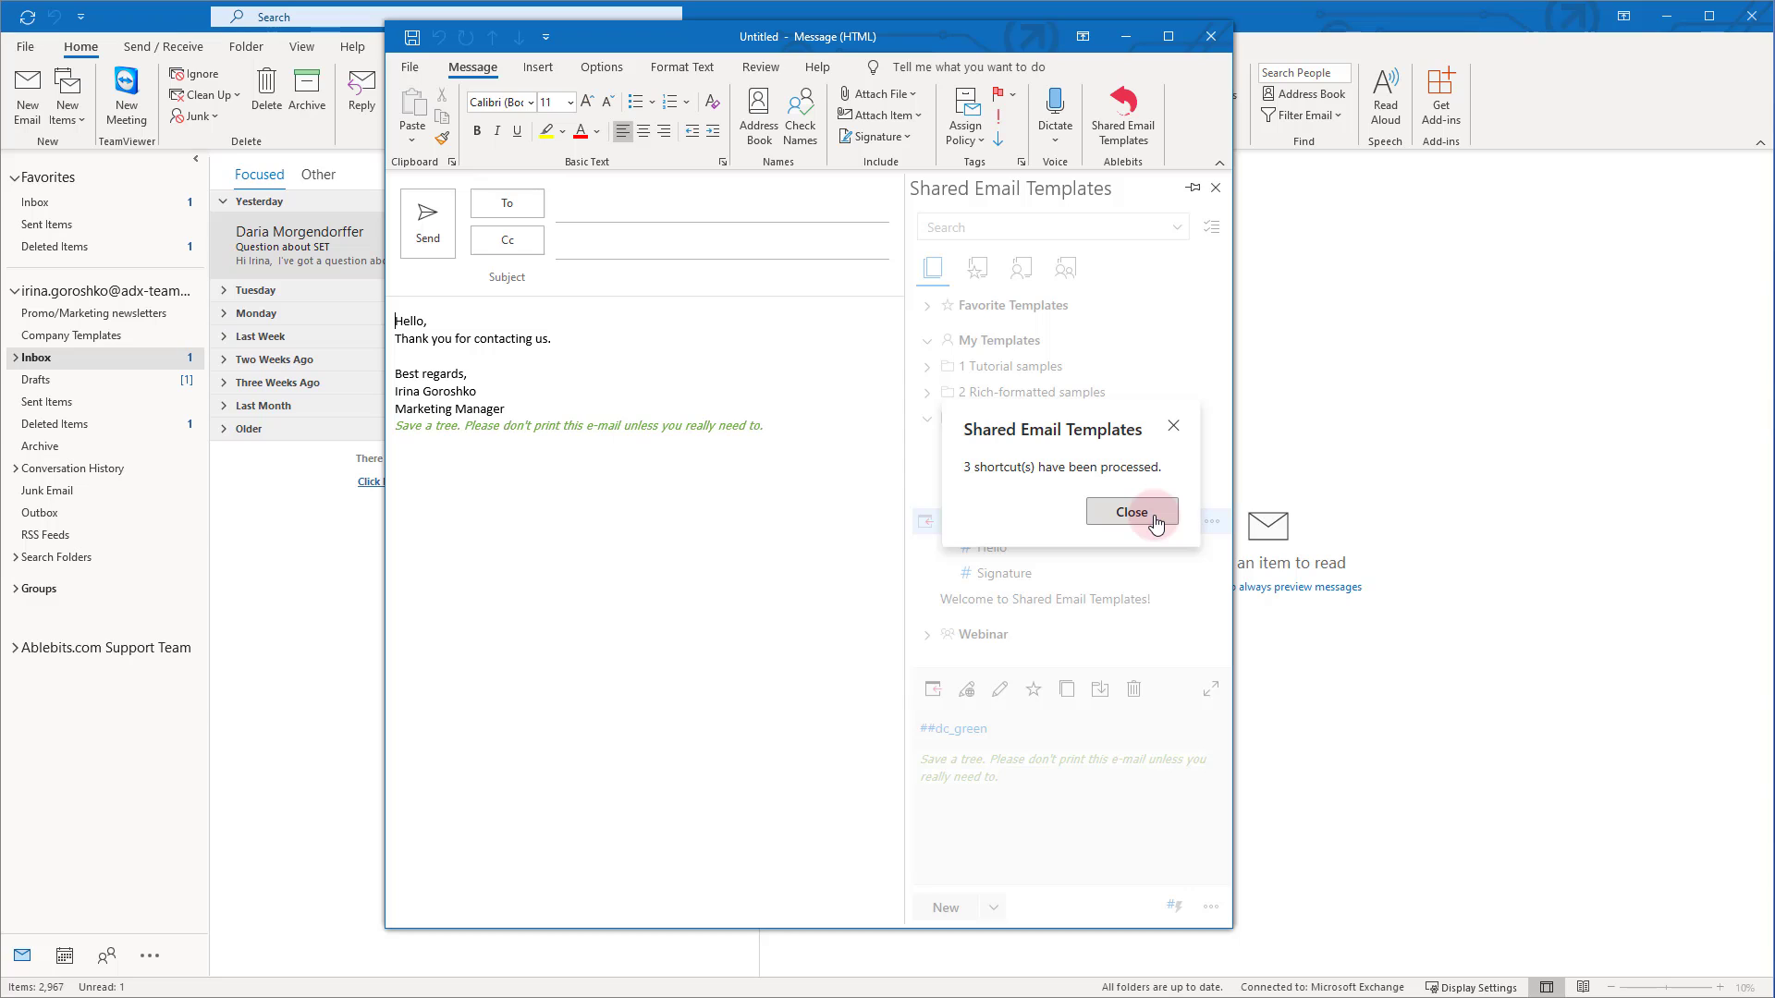
left_click(1132, 512)
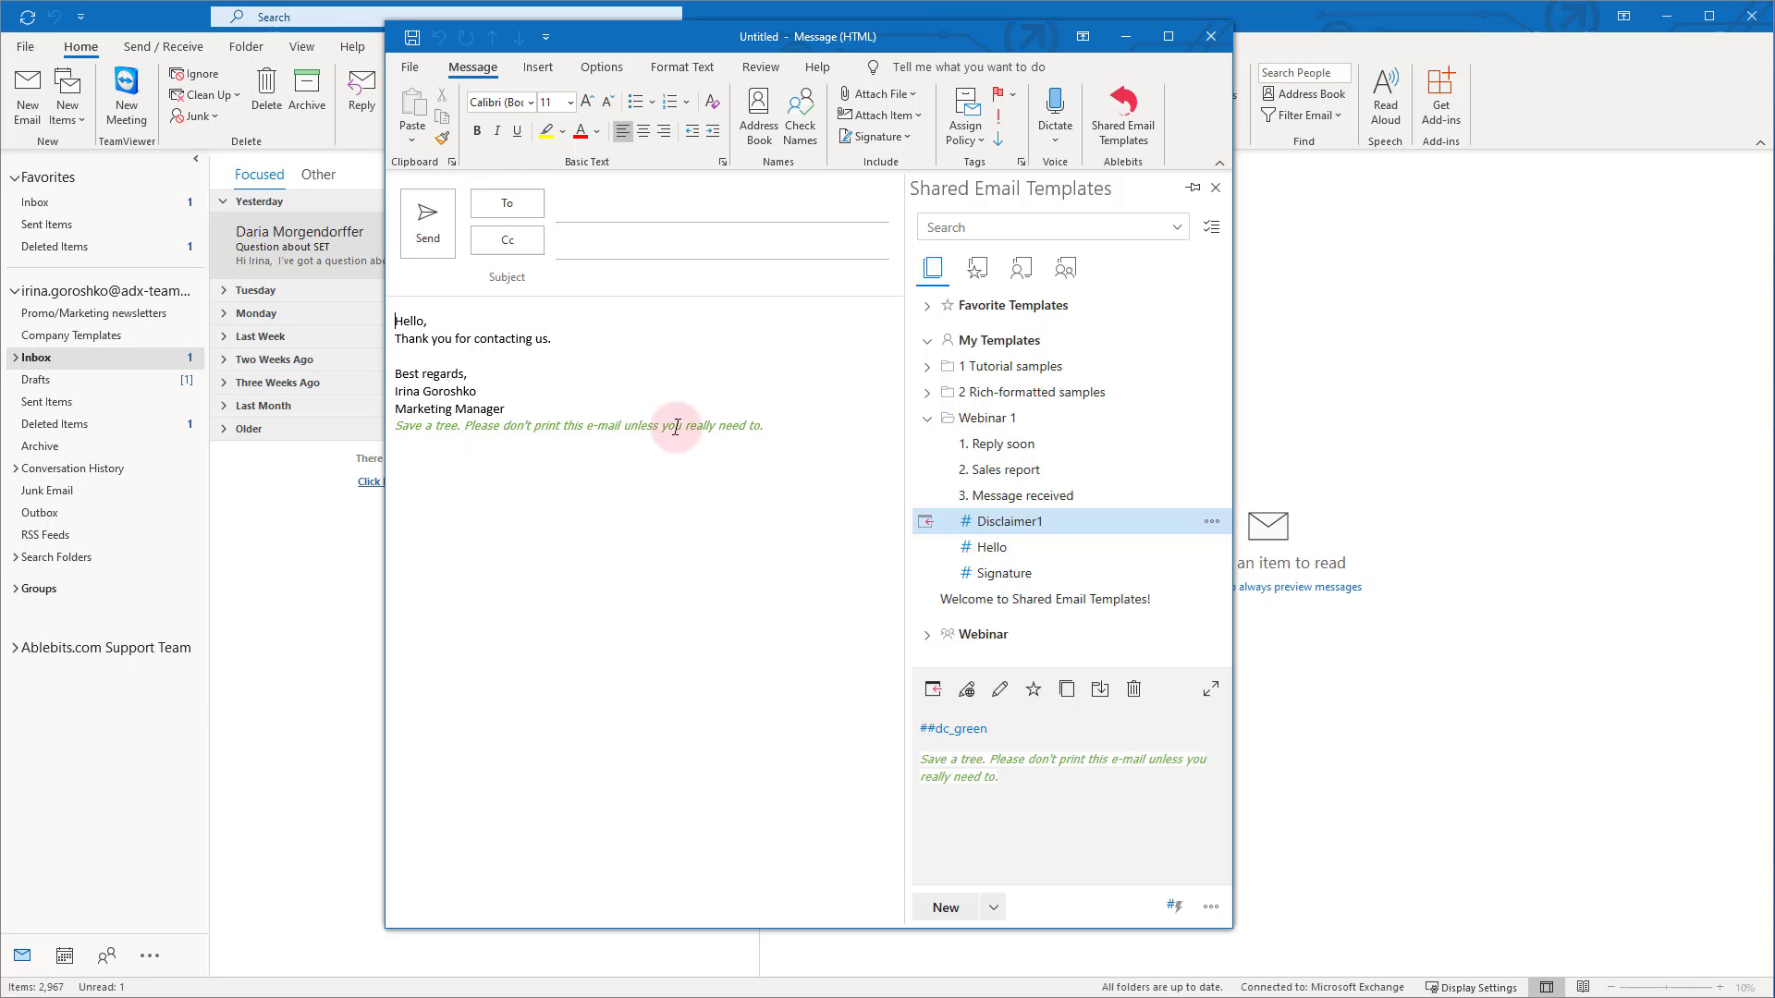
Clear the message, then replace Reply soon's signature lines with ##sign_small and save it
left_click_drag(787, 427, 395, 317)
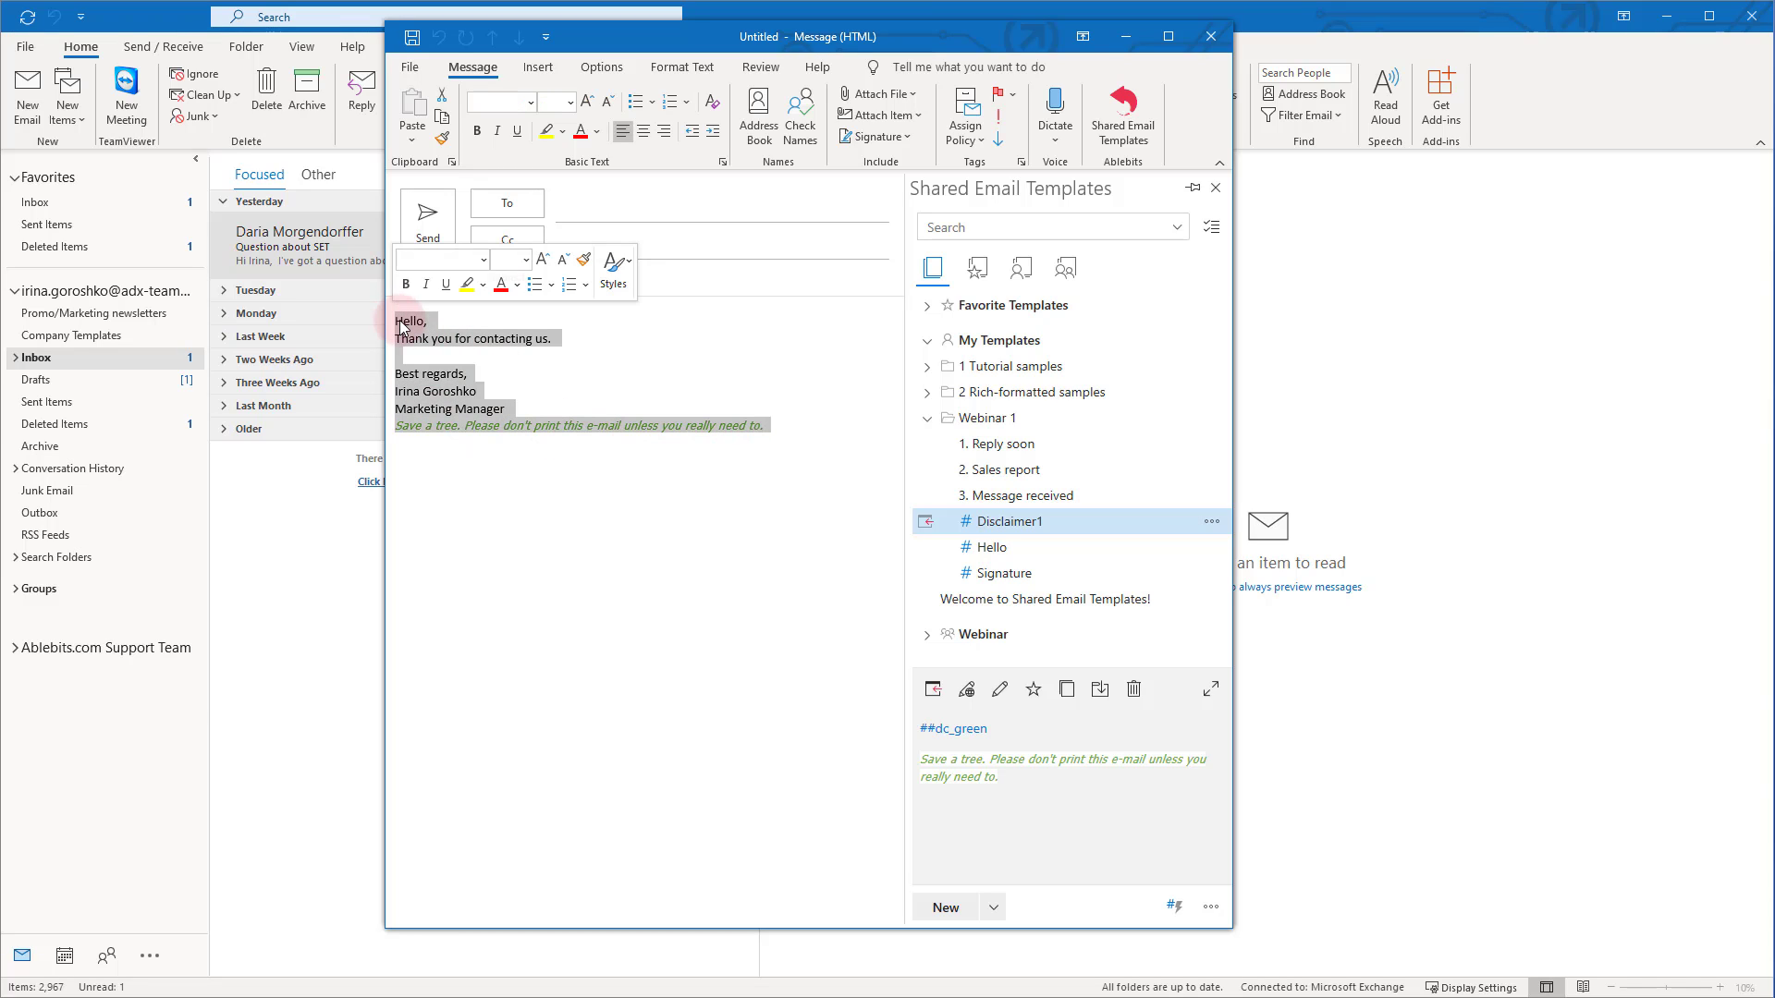
key("Delete")
left_click(1014, 448)
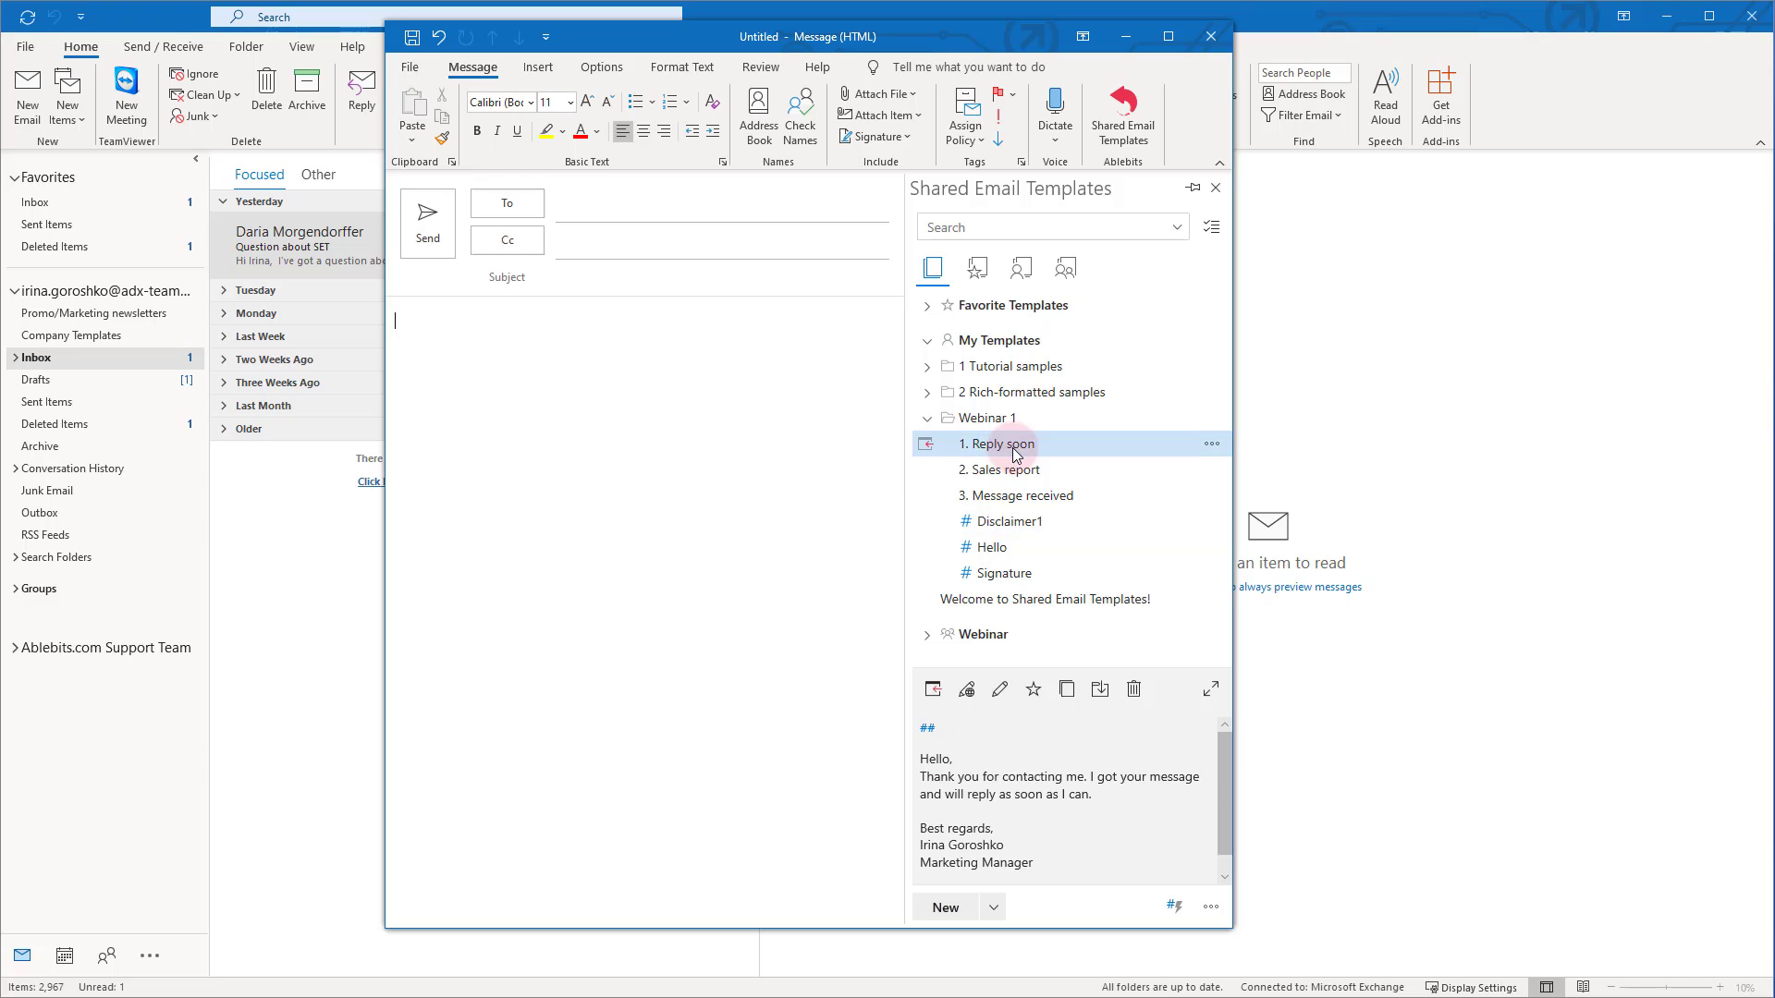
left_click(1003, 694)
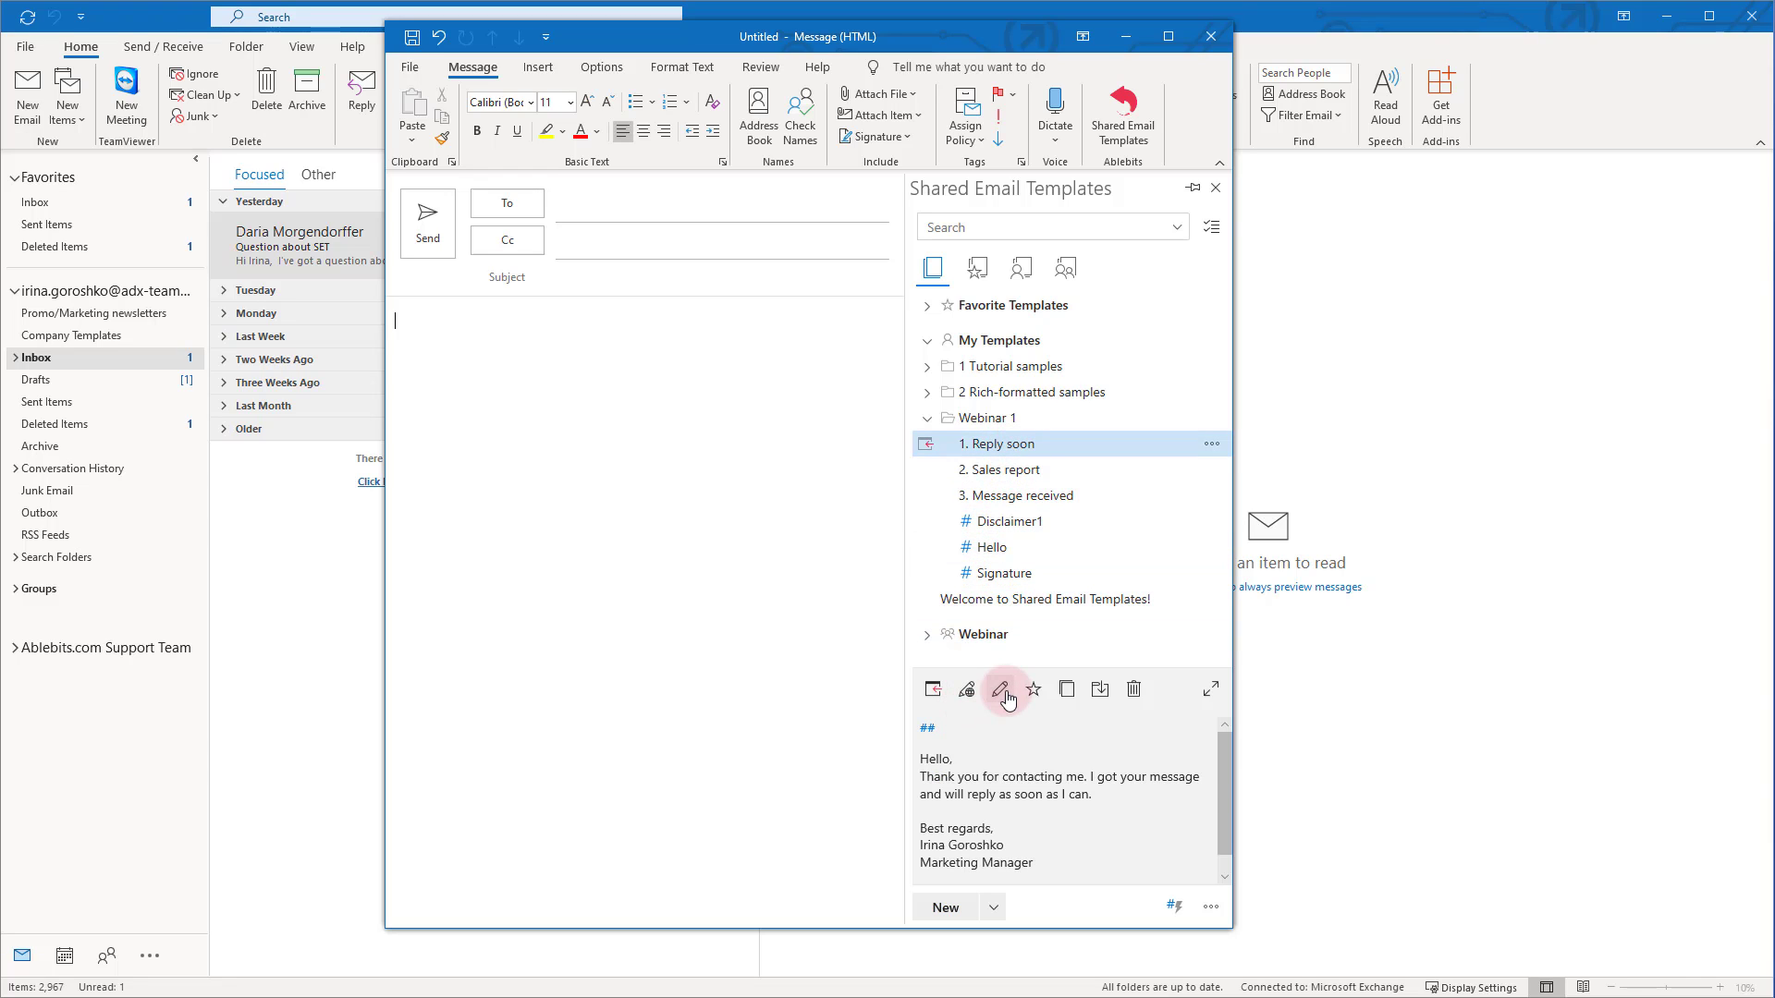
left_click_drag(1050, 604, 921, 575)
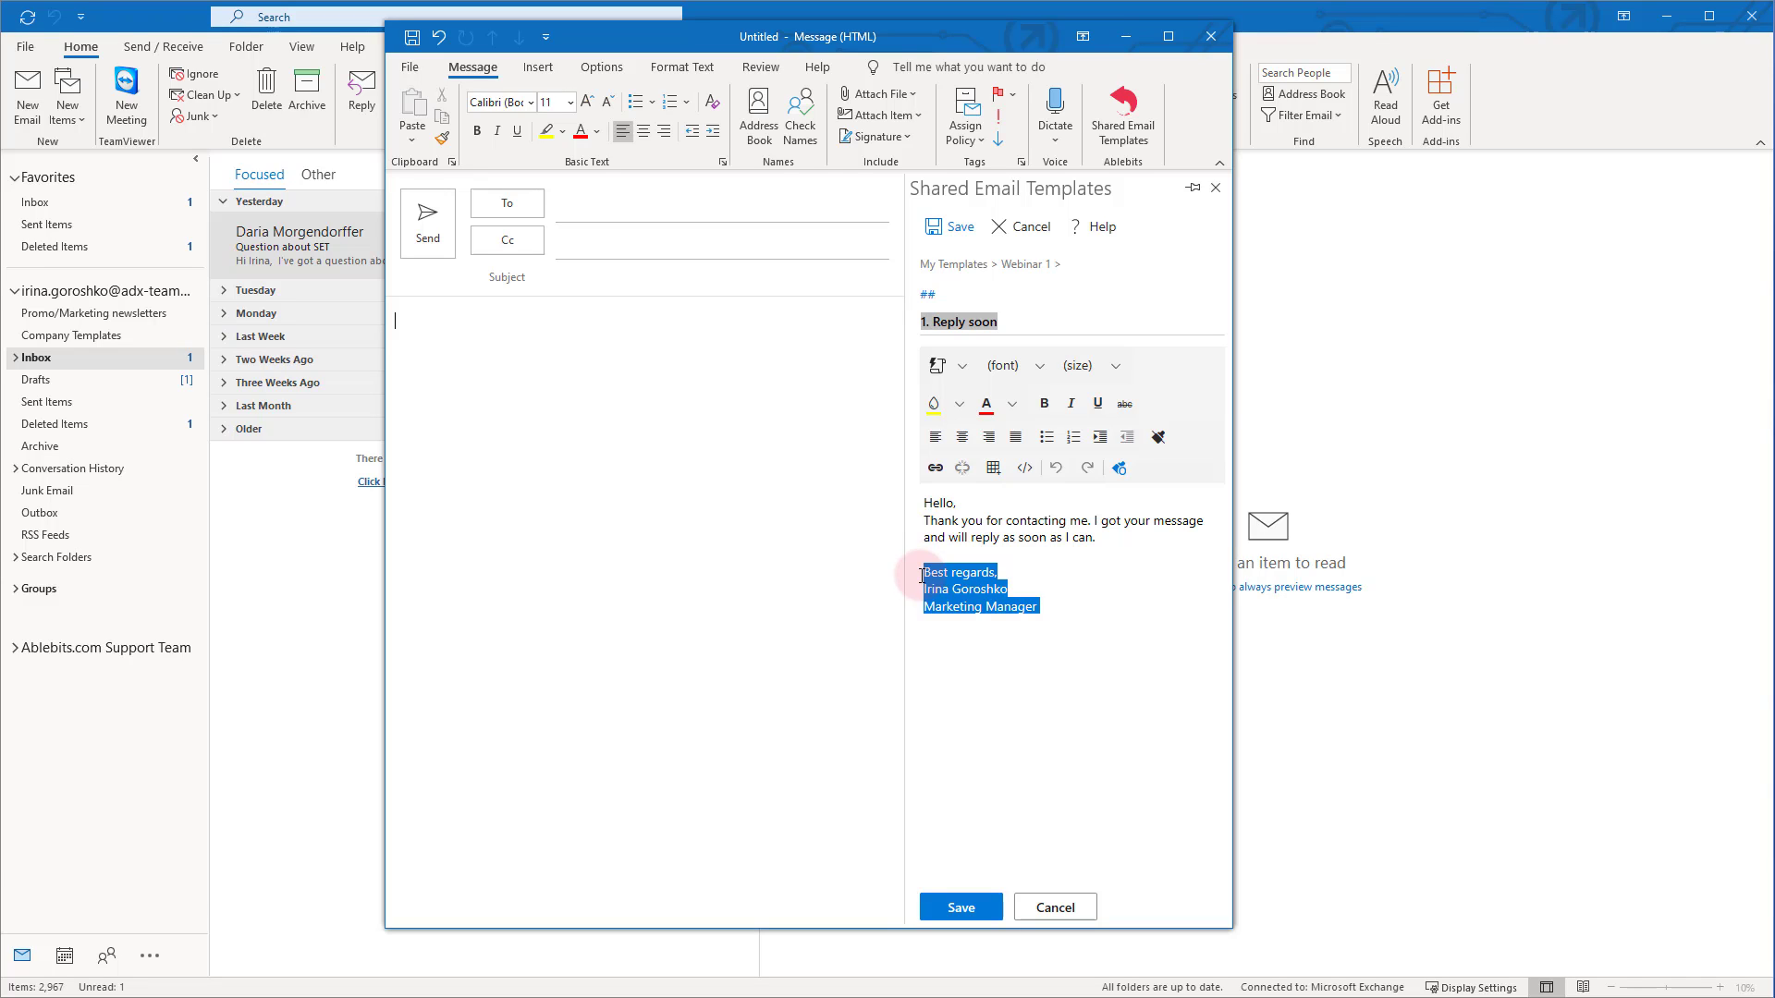
type("##sign_")
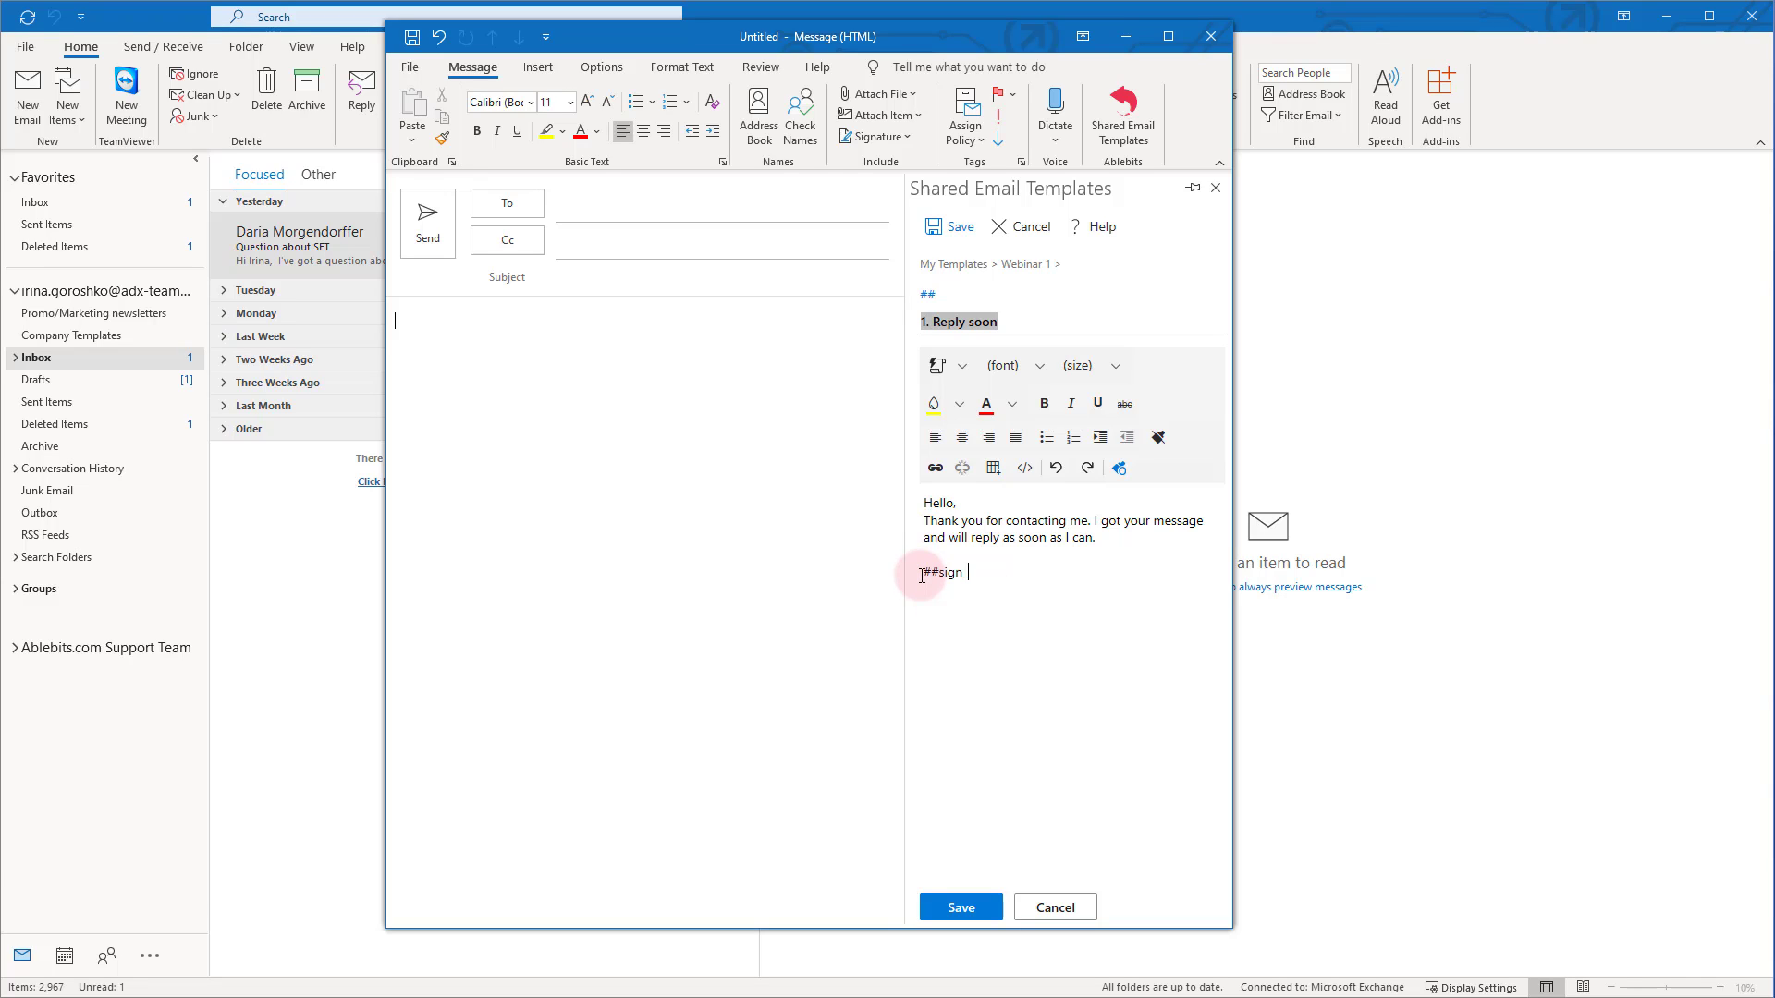
type("small")
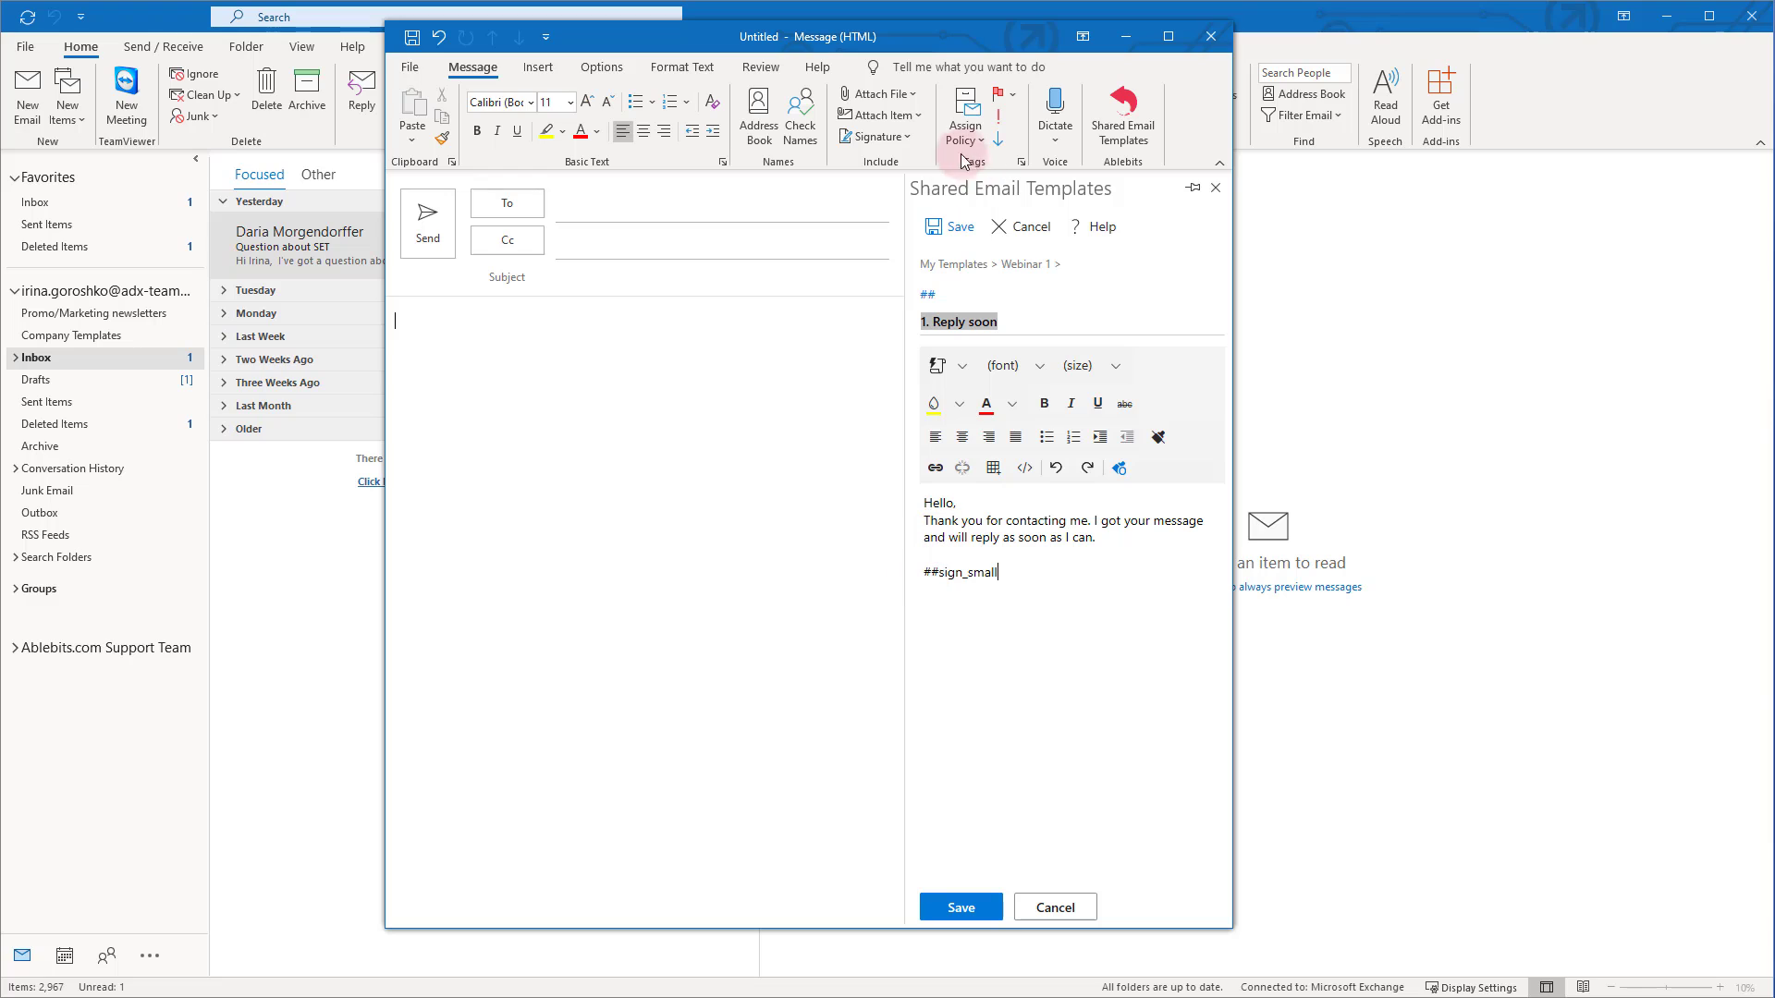
left_click(959, 229)
Insert Reply soon into the message to check the expanded signature, then delete the text
left_click(925, 445)
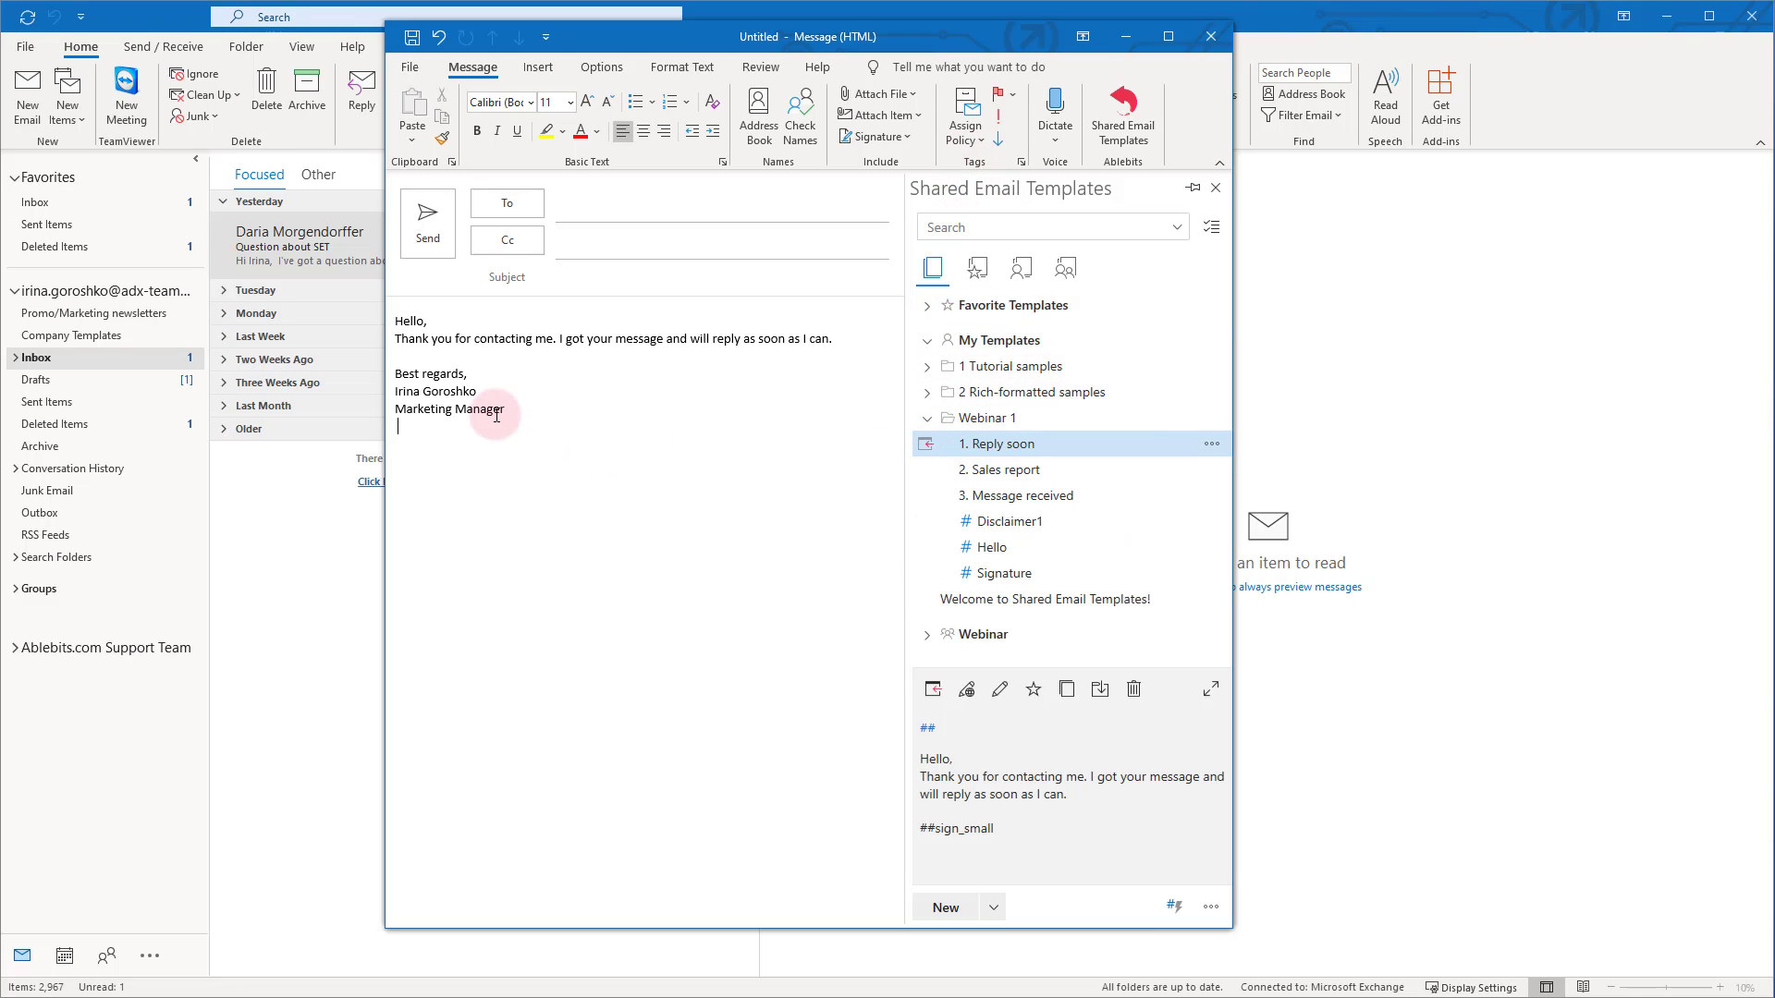
left_click_drag(402, 429, 391, 372)
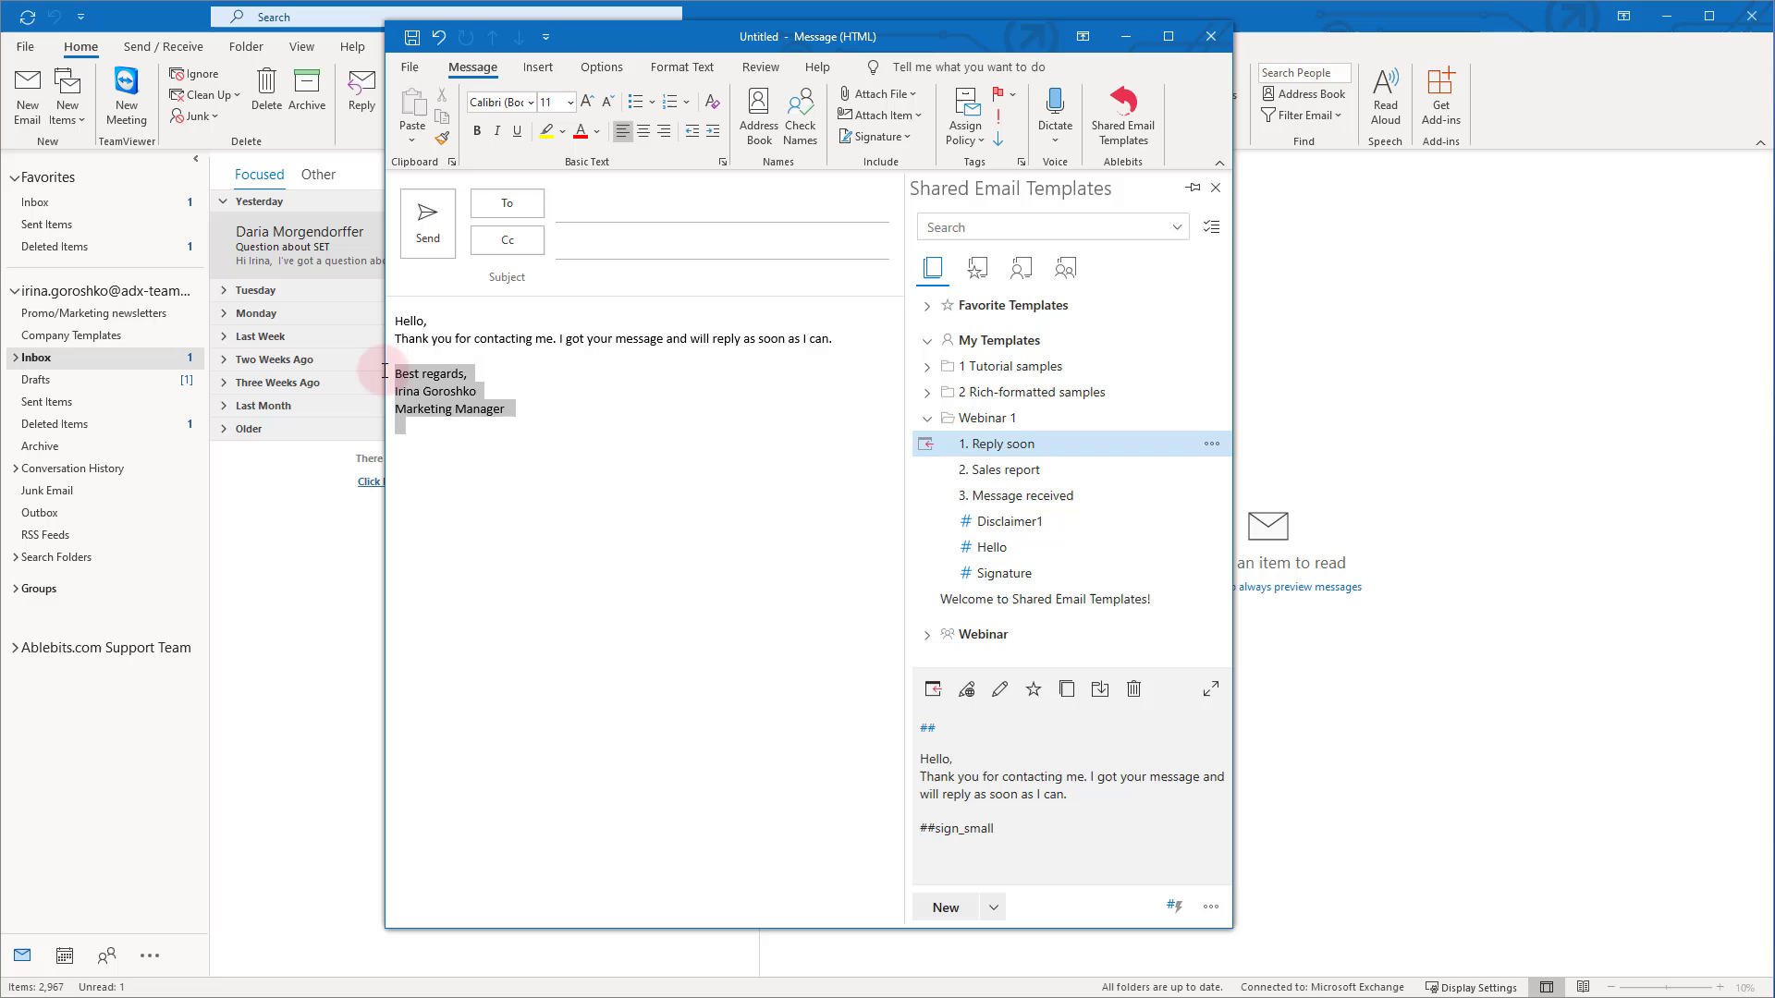
left_click(517, 407)
left_click_drag(517, 412, 385, 333)
key("Delete")
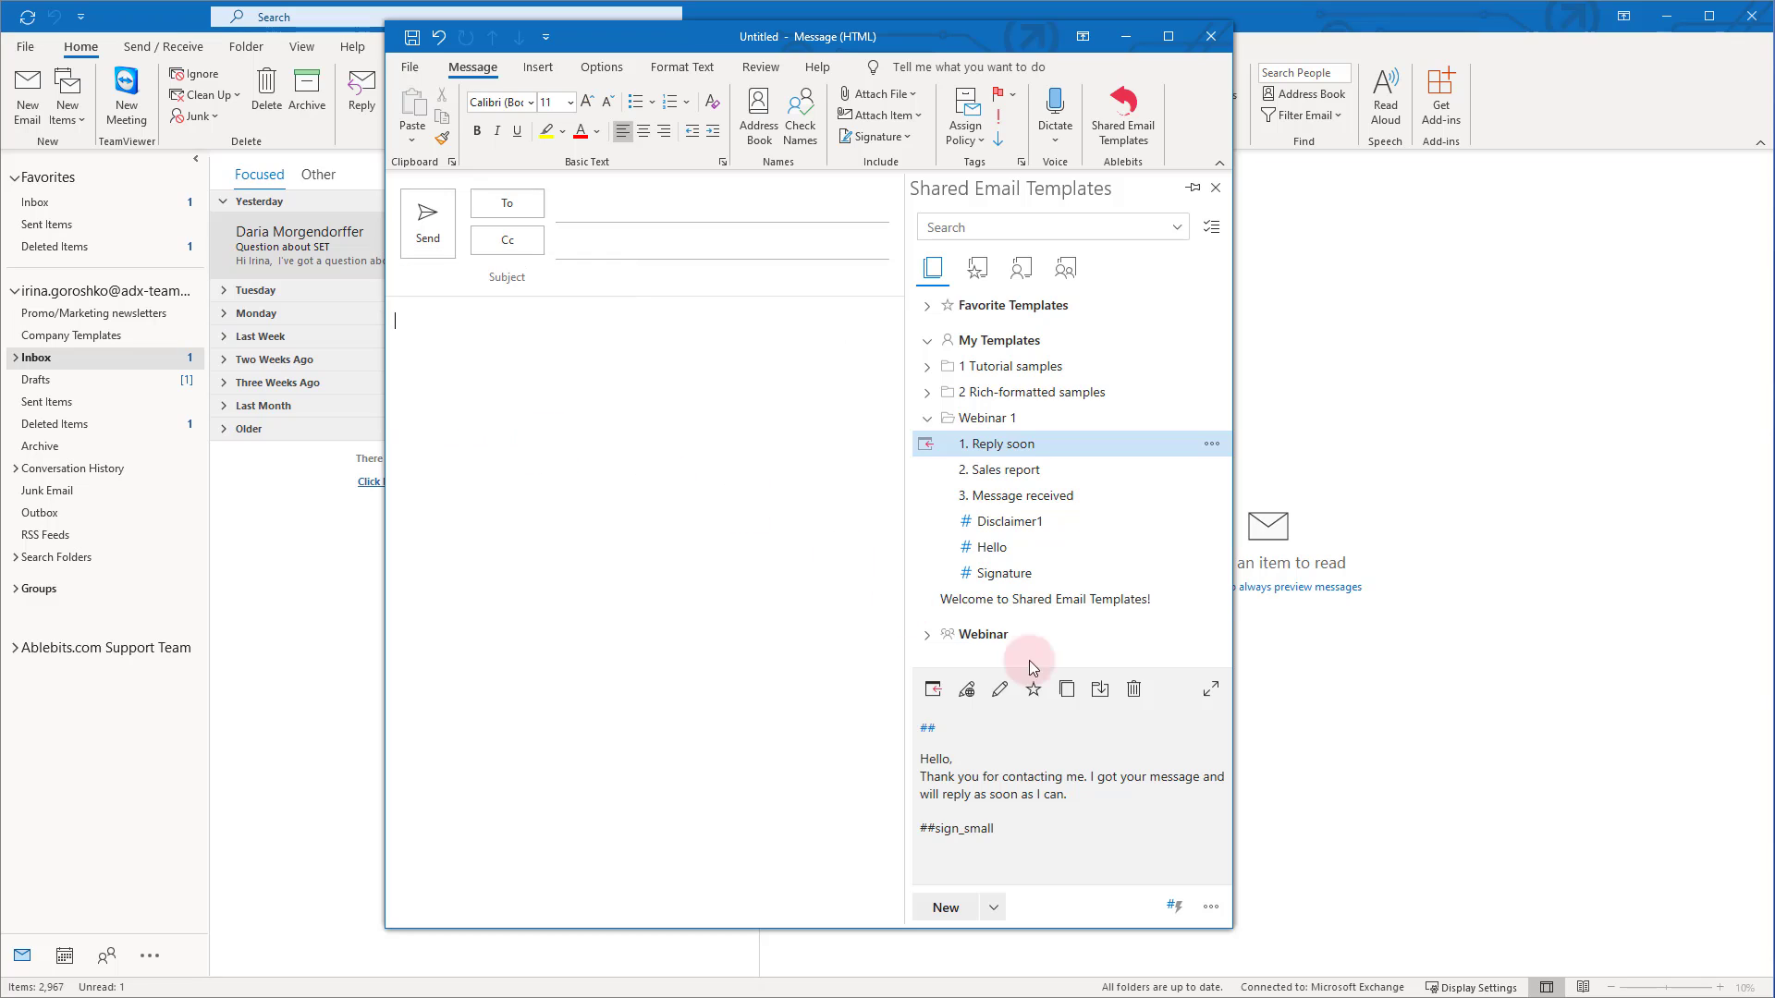
Add Unicorn after Marketing Manager in the Signature template and save it
left_click(1001, 573)
left_click(1001, 689)
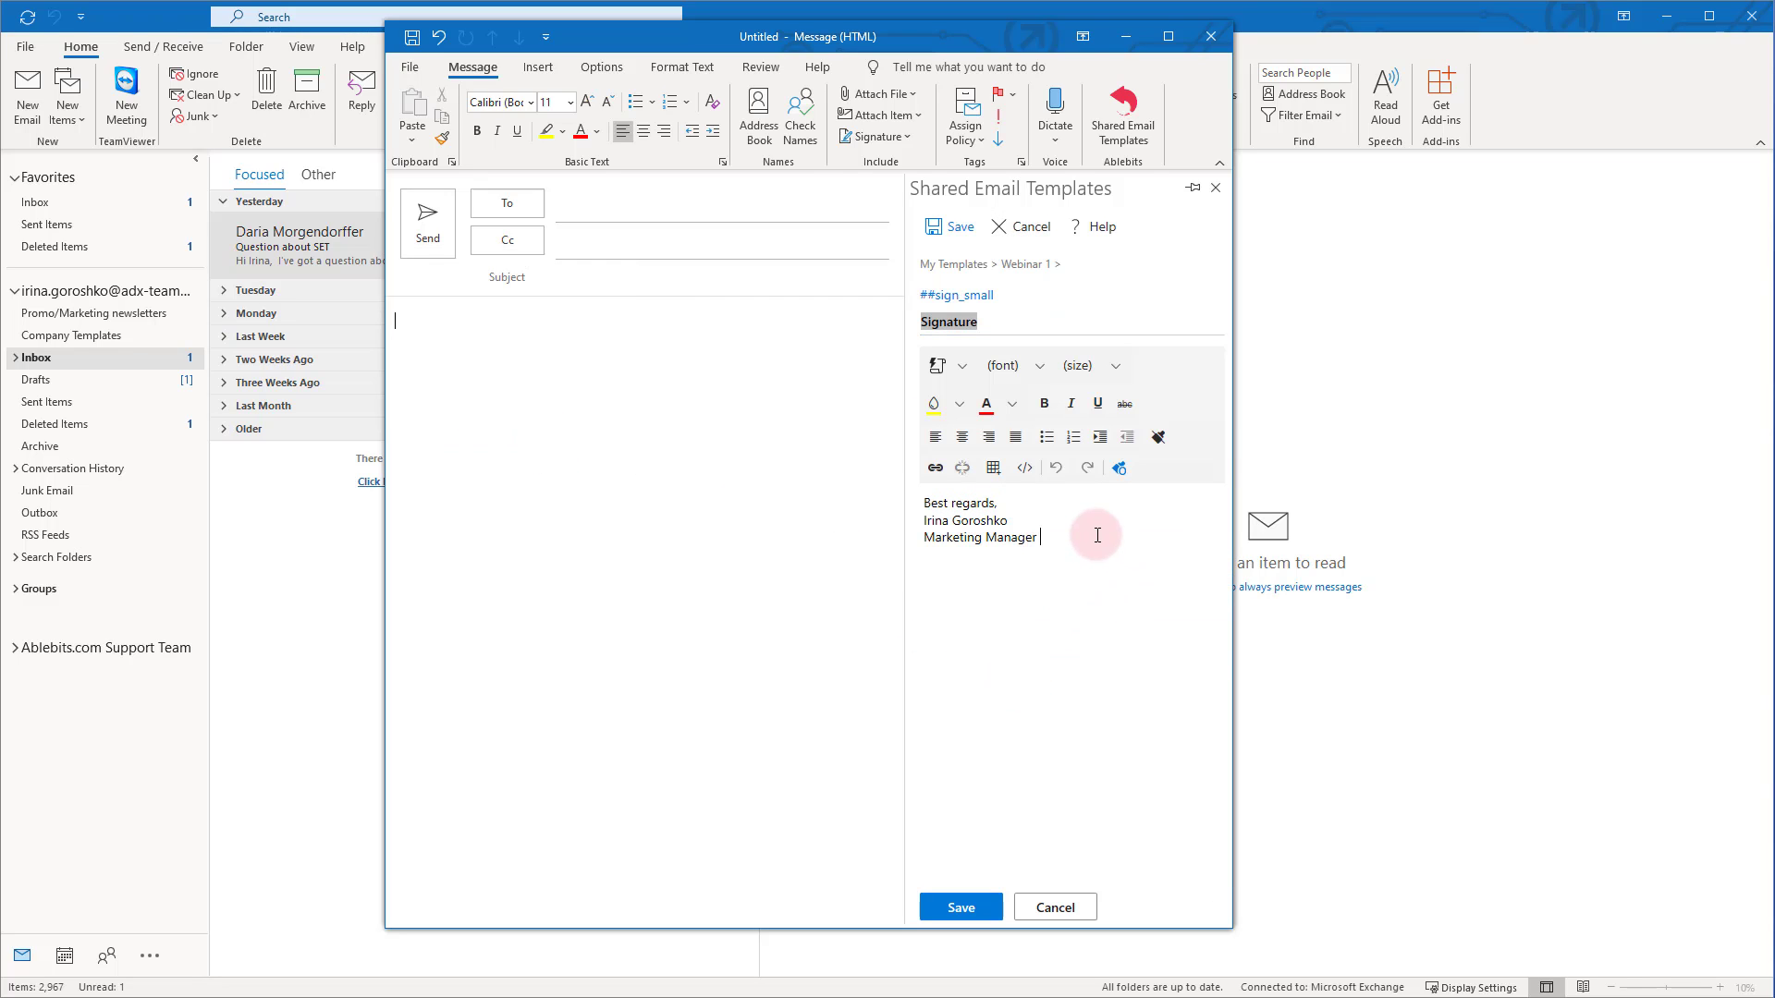
type("Unicorn")
left_click_drag(1088, 537, 1060, 542)
left_click(948, 228)
left_click(511, 355)
Insert Reply soon to confirm Unicorn appears in its signature, then empty the message
left_click(925, 445)
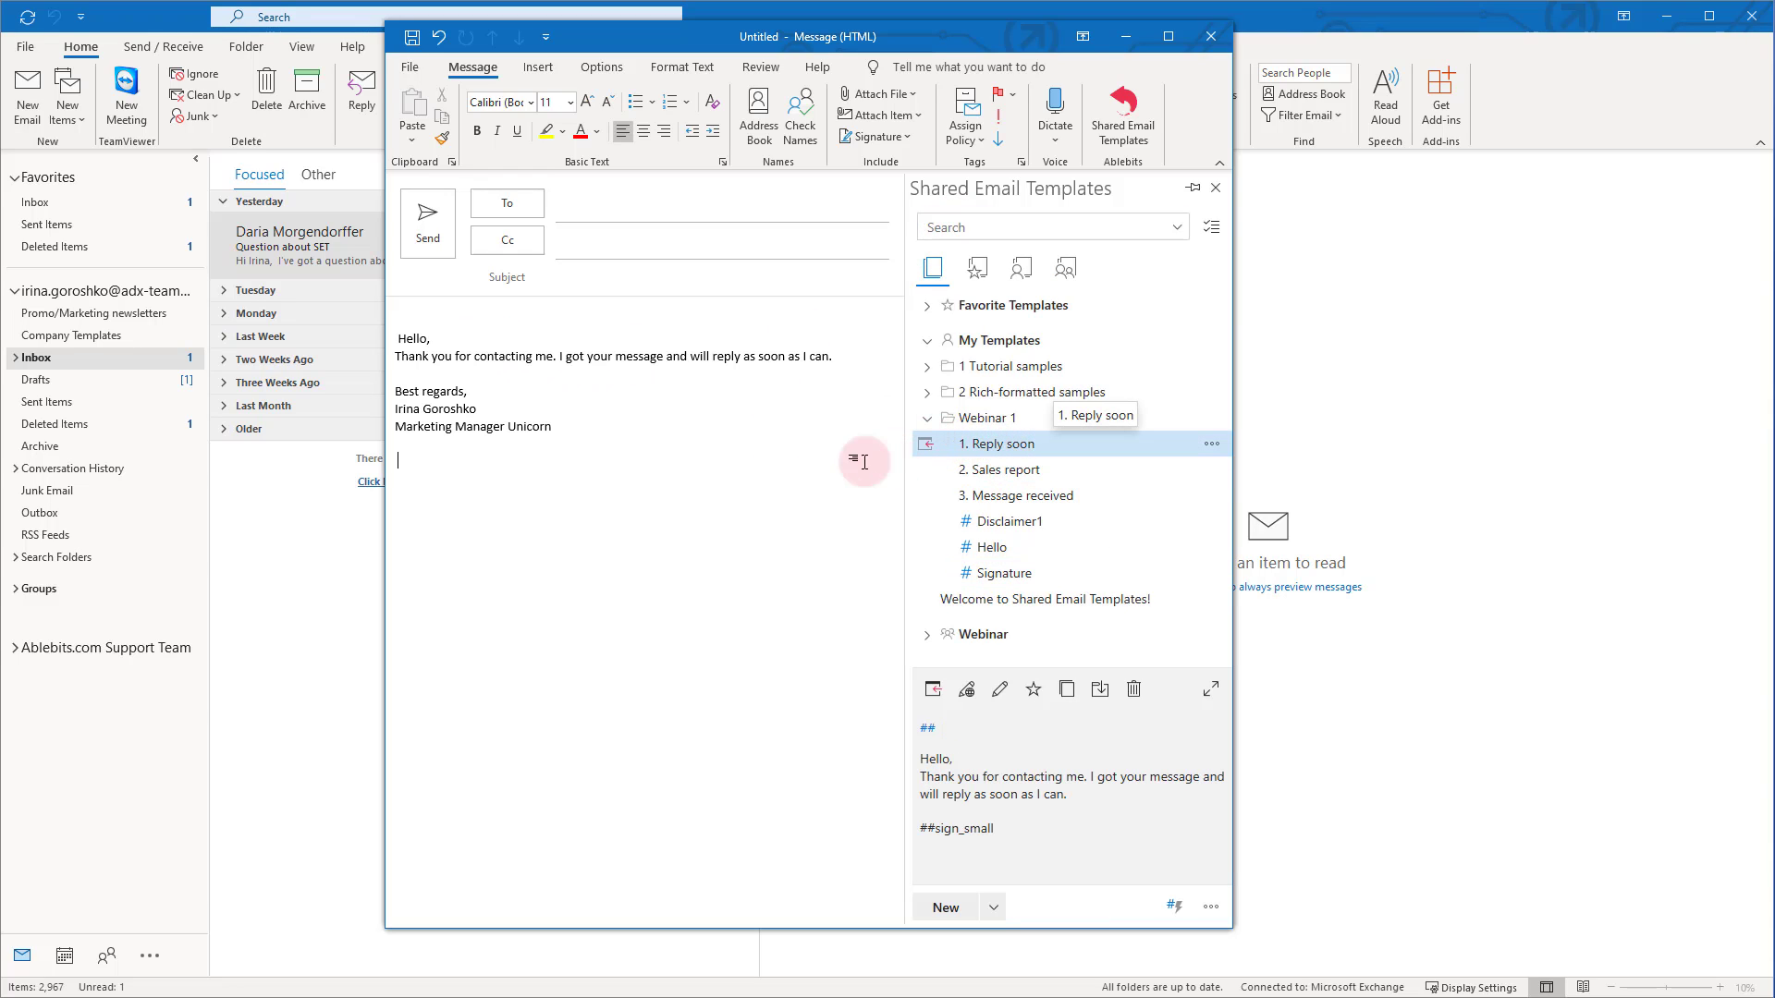
double_click(527, 427)
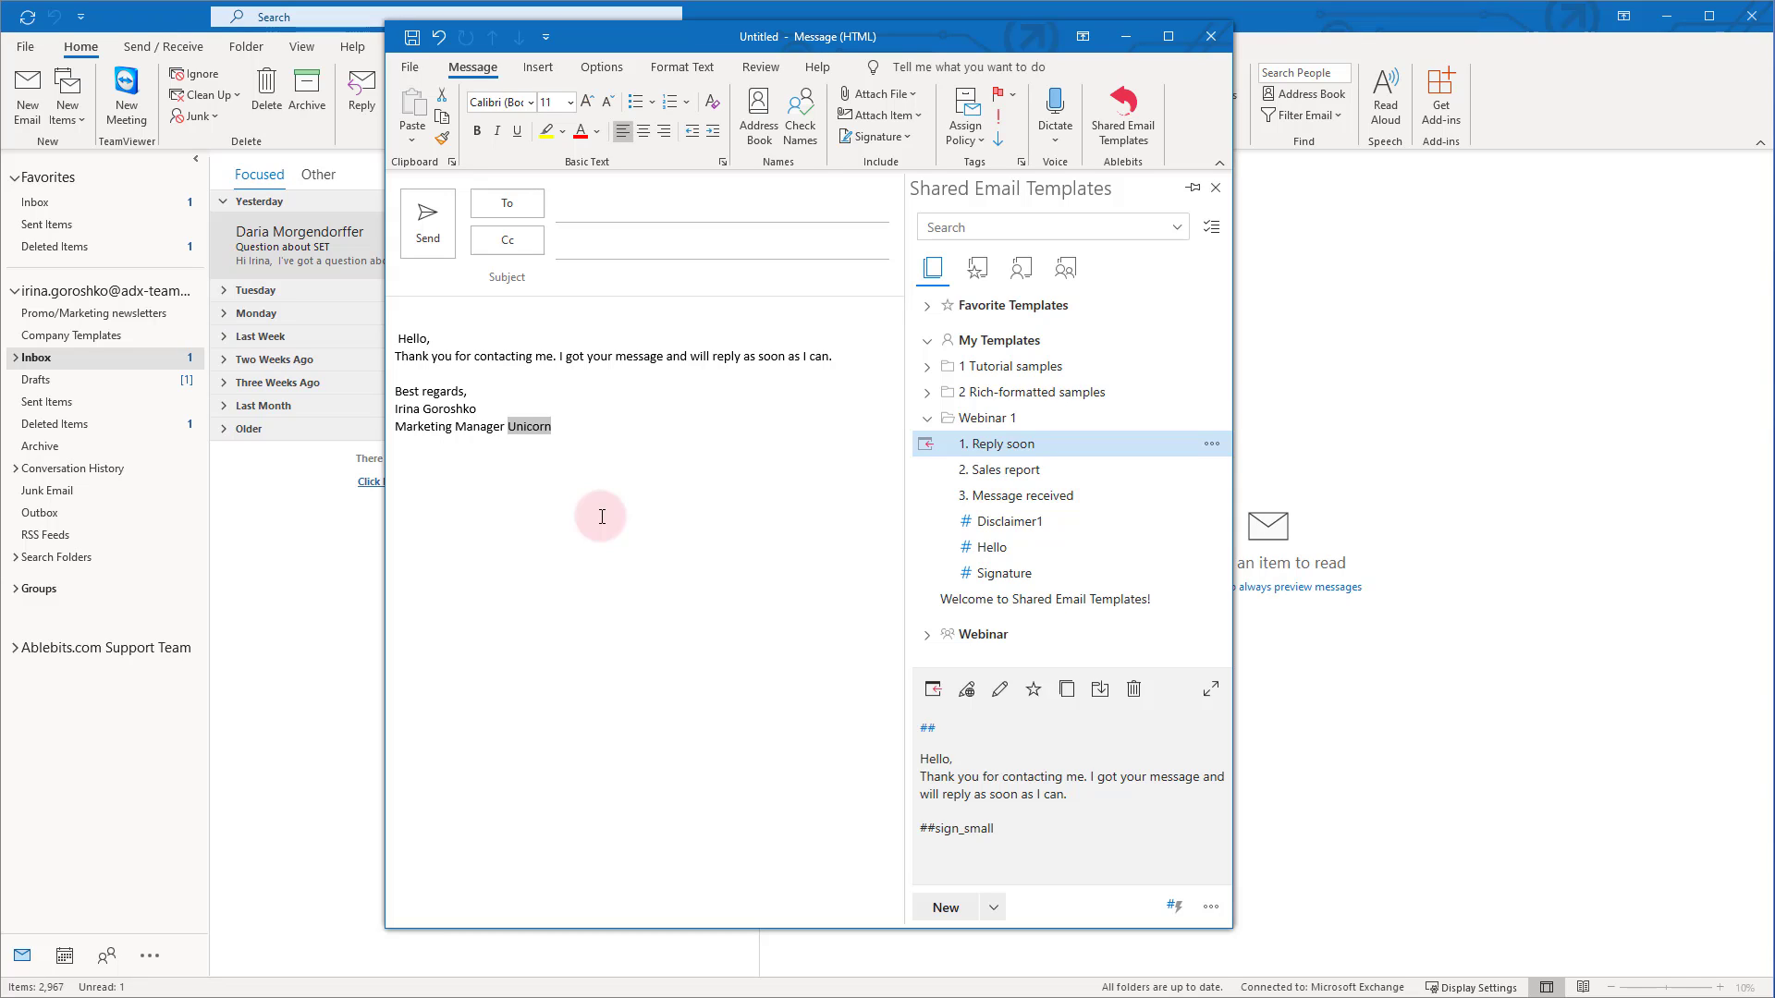
left_click_drag(602, 517, 407, 319)
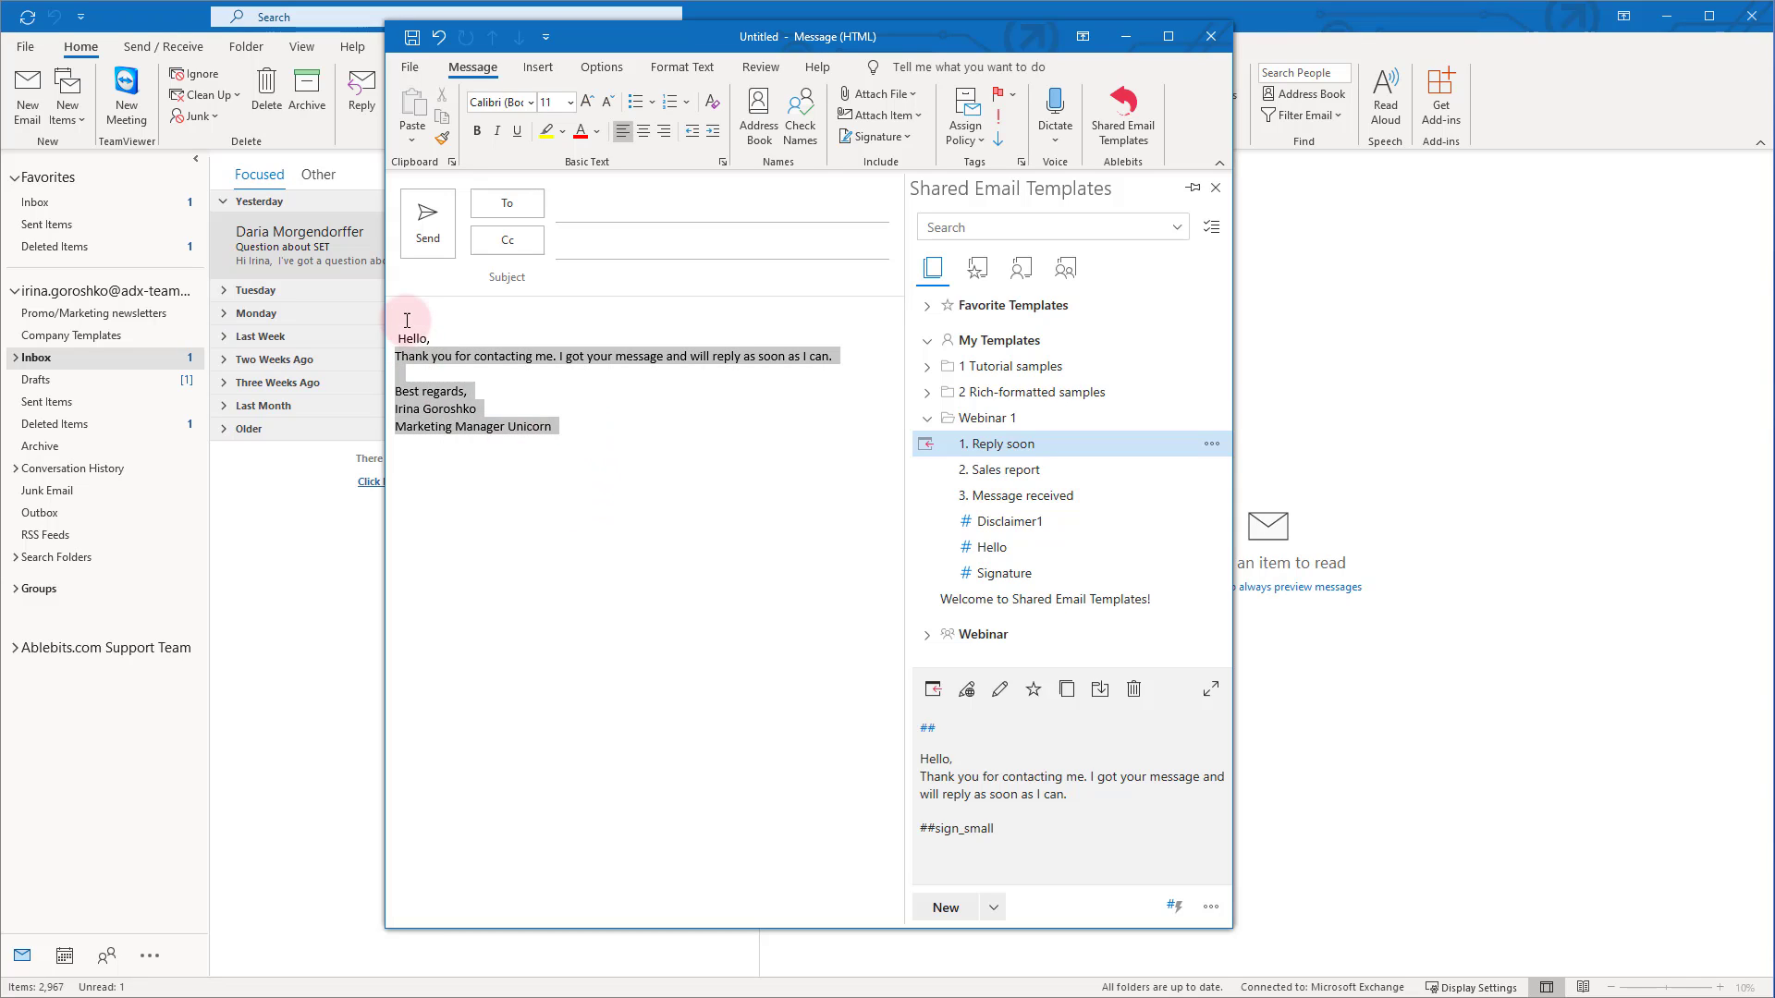
key("Delete")
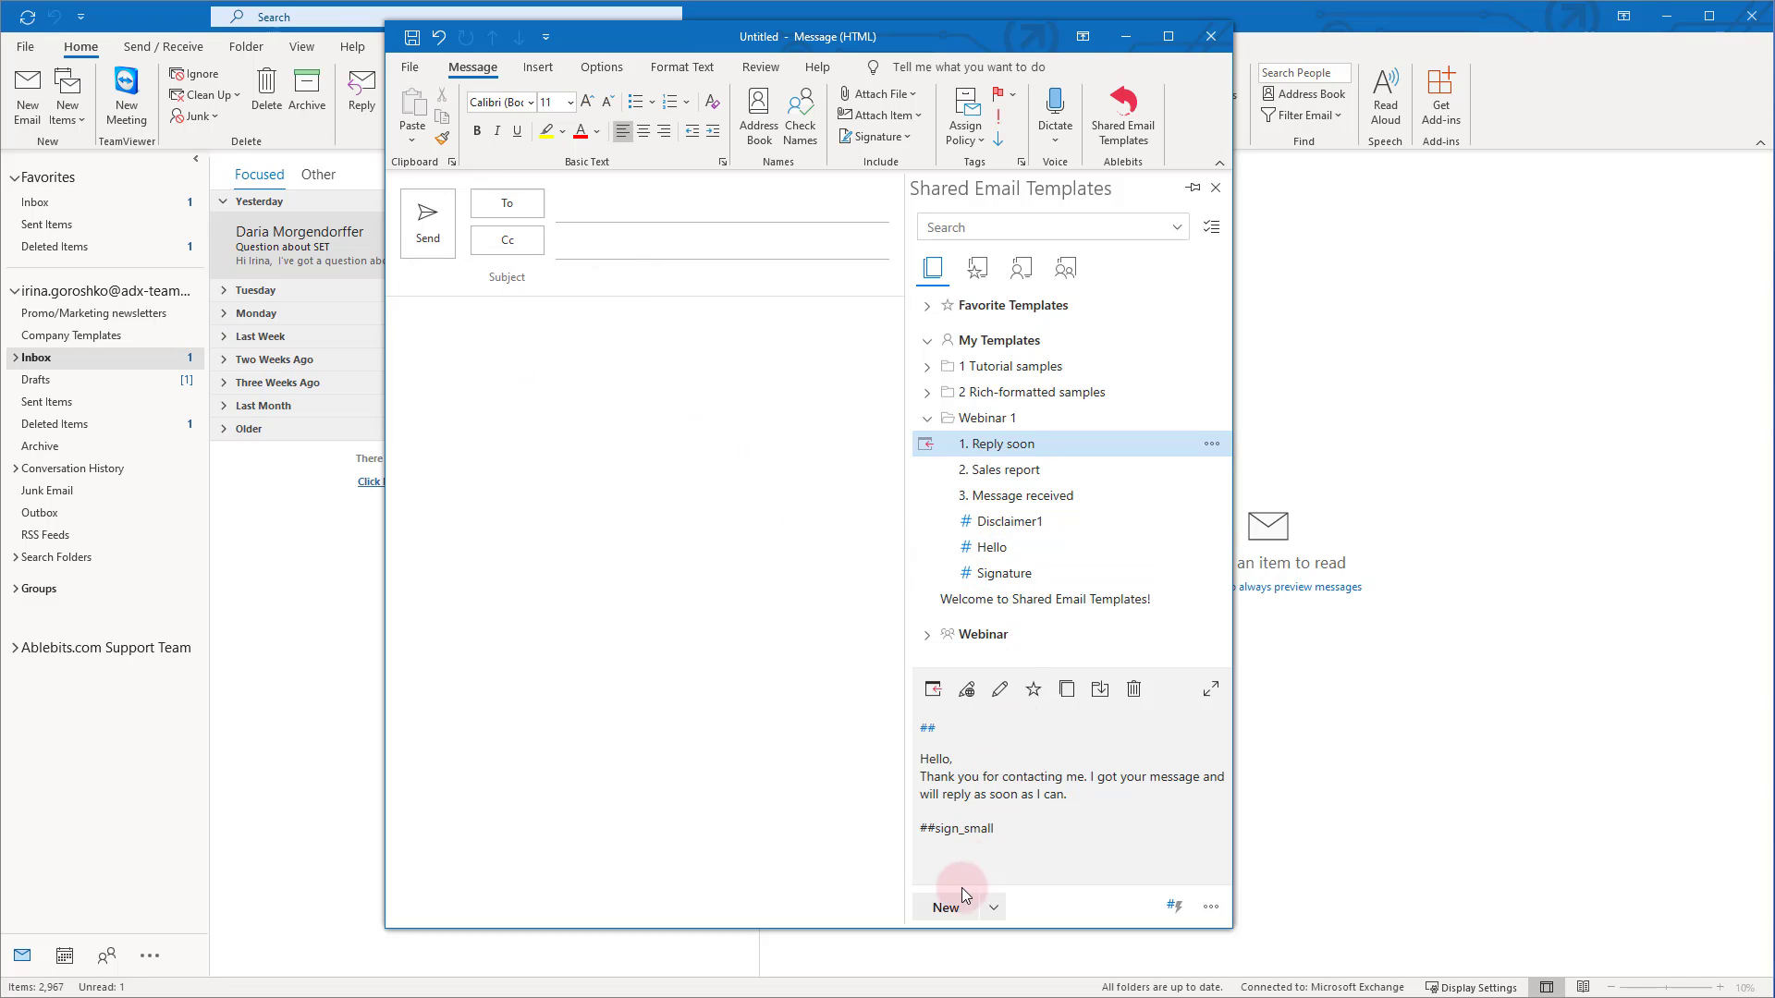
Create a Webinar 1 template named 'Follow up' and begin its text with the ##hello shortcut
left_click(953, 910)
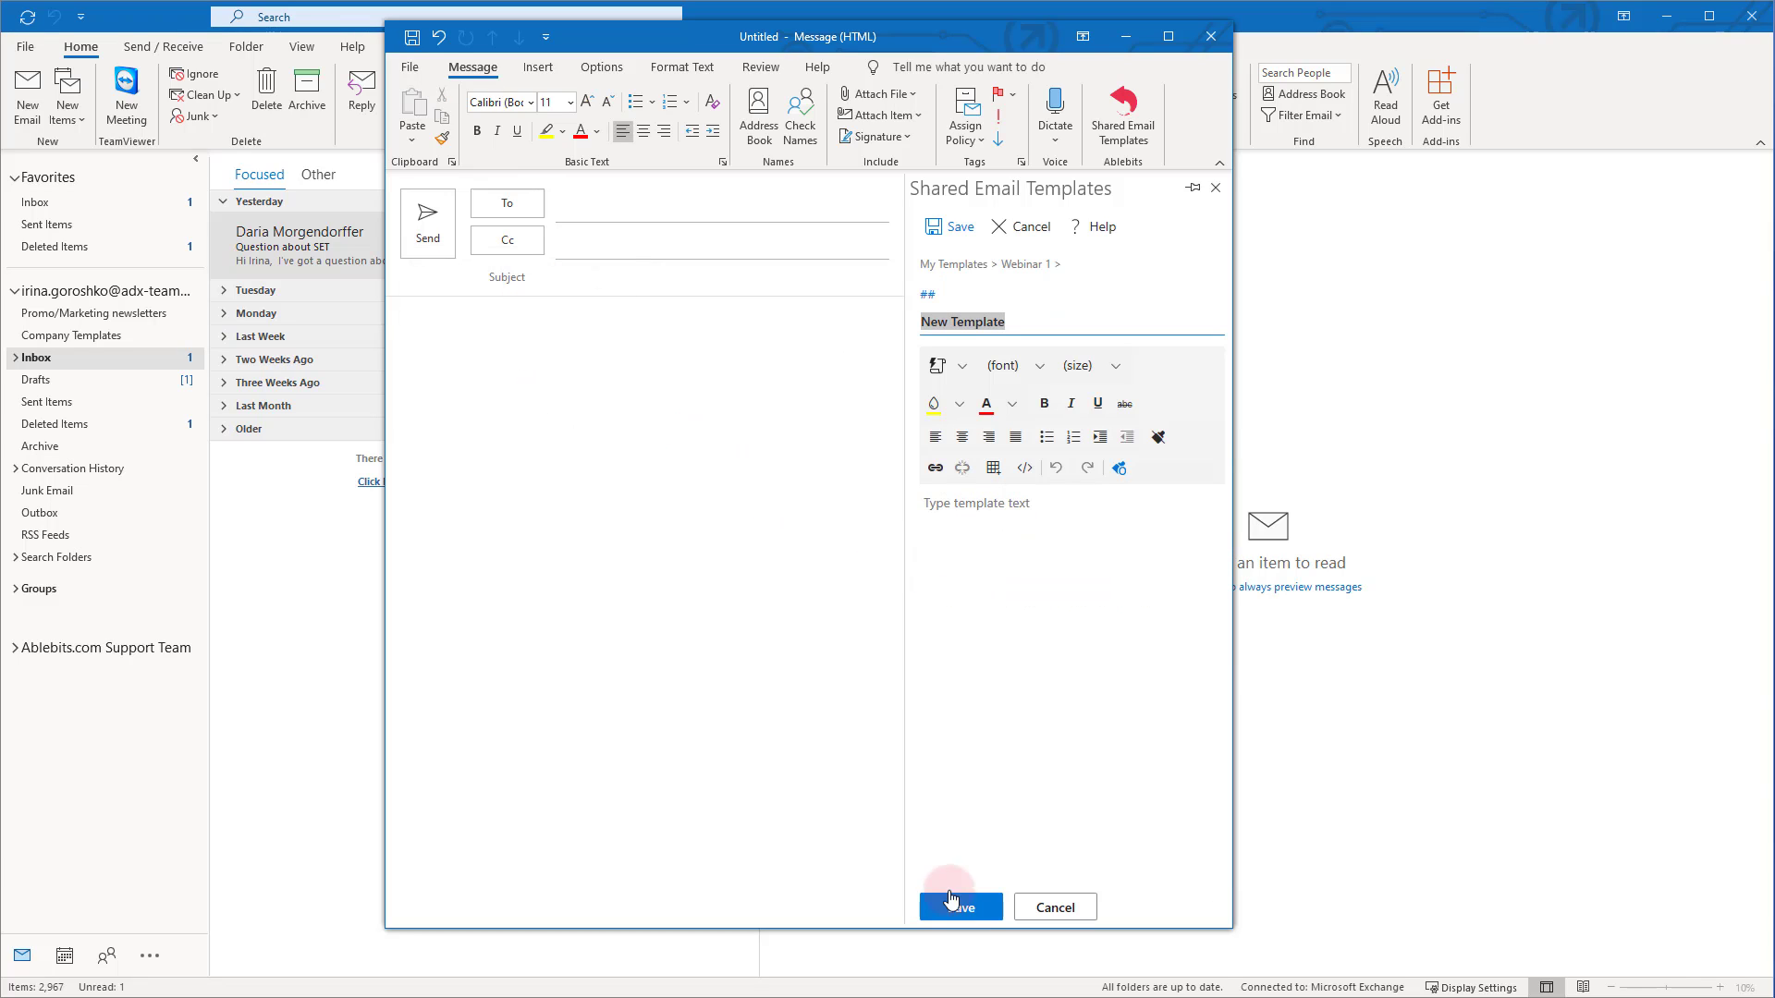
type("F")
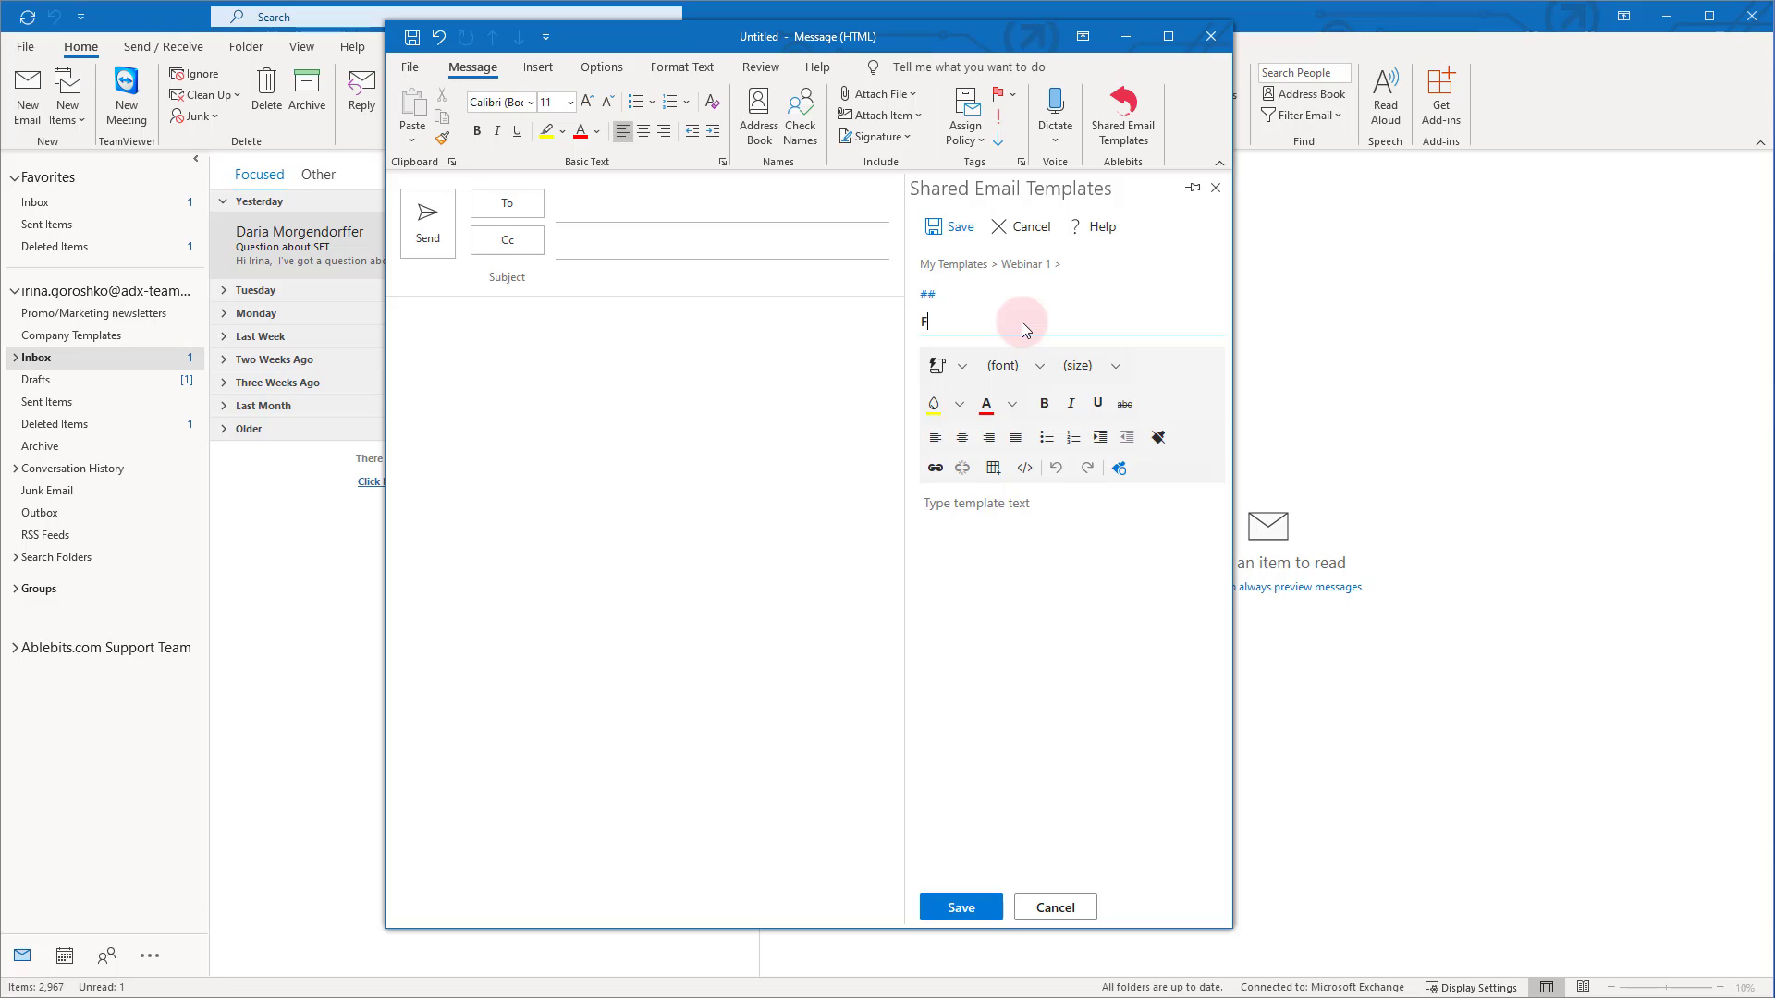
type("ollow up")
left_click(950, 508)
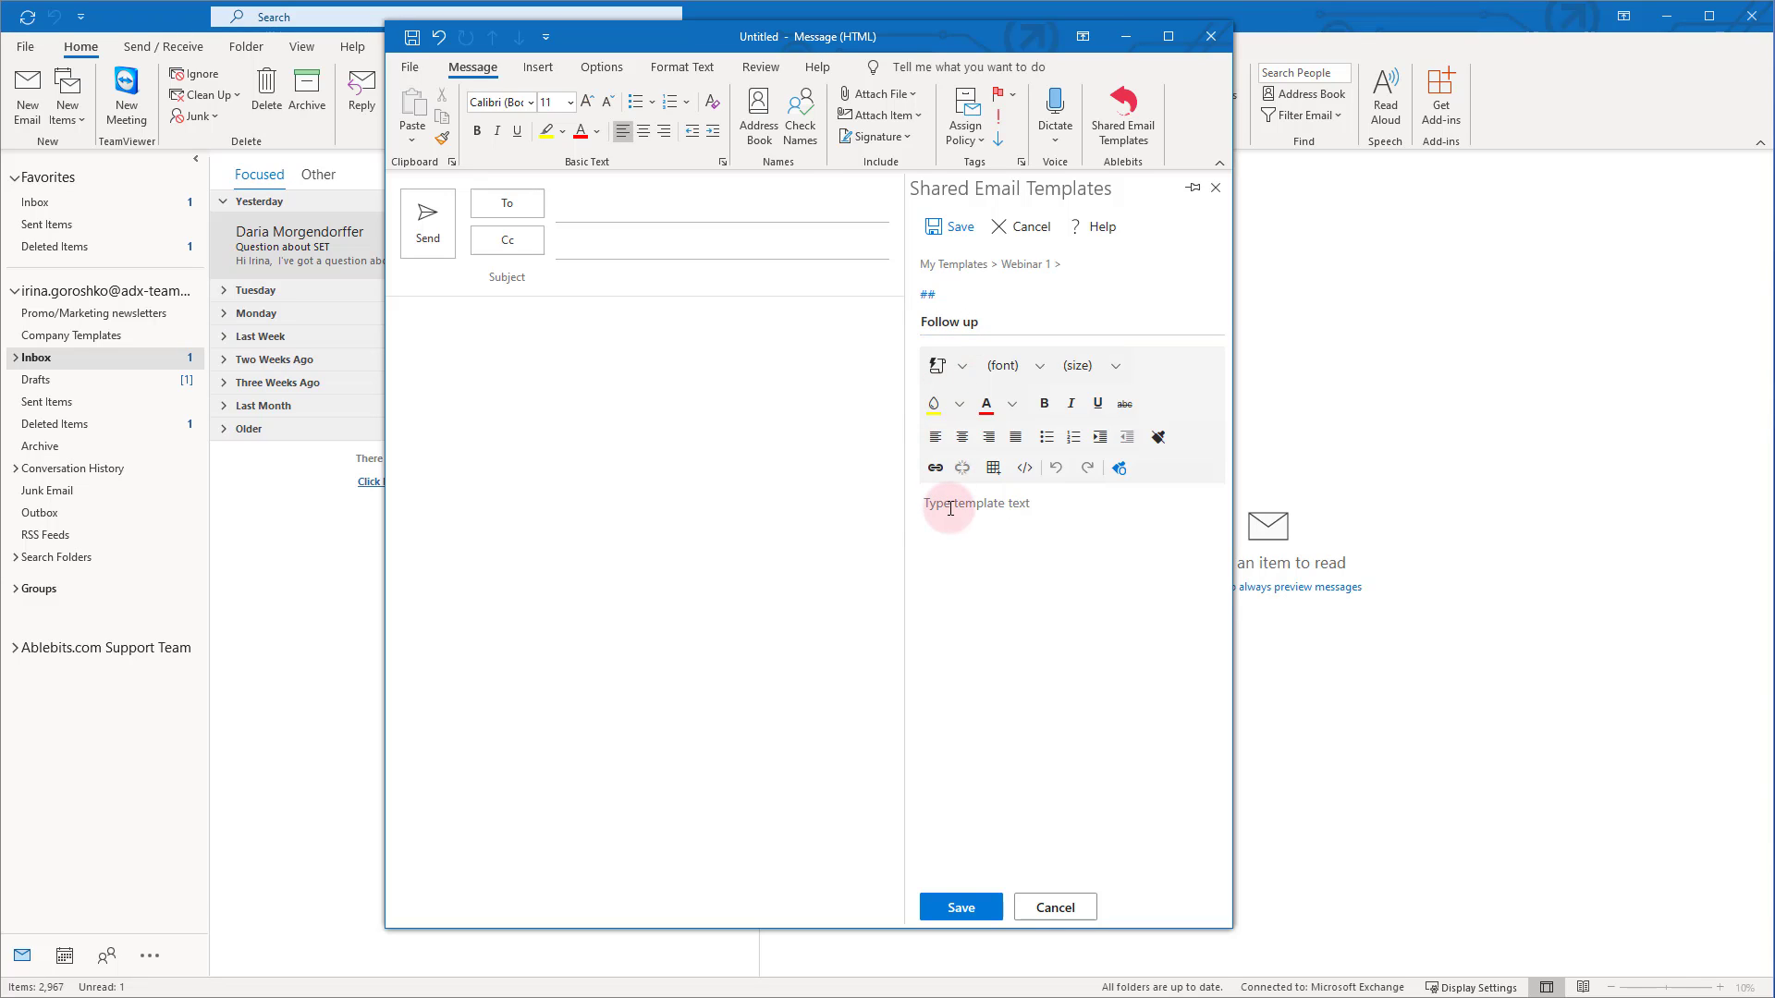
type("##he")
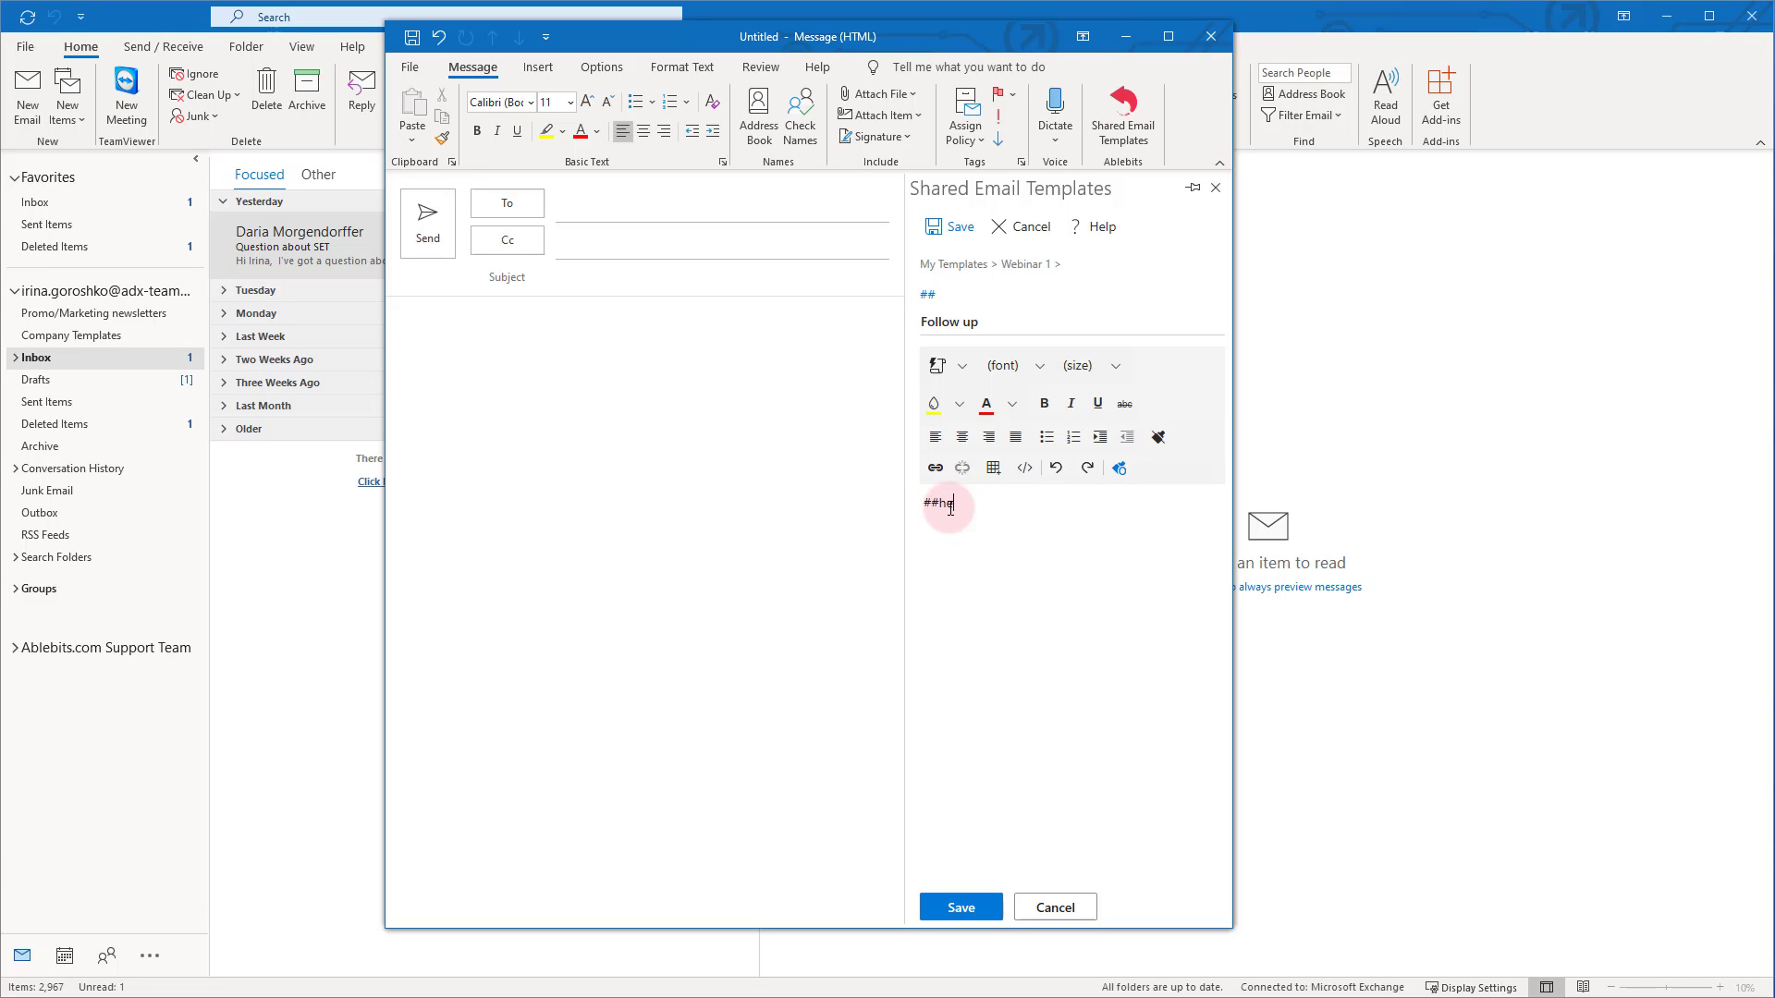